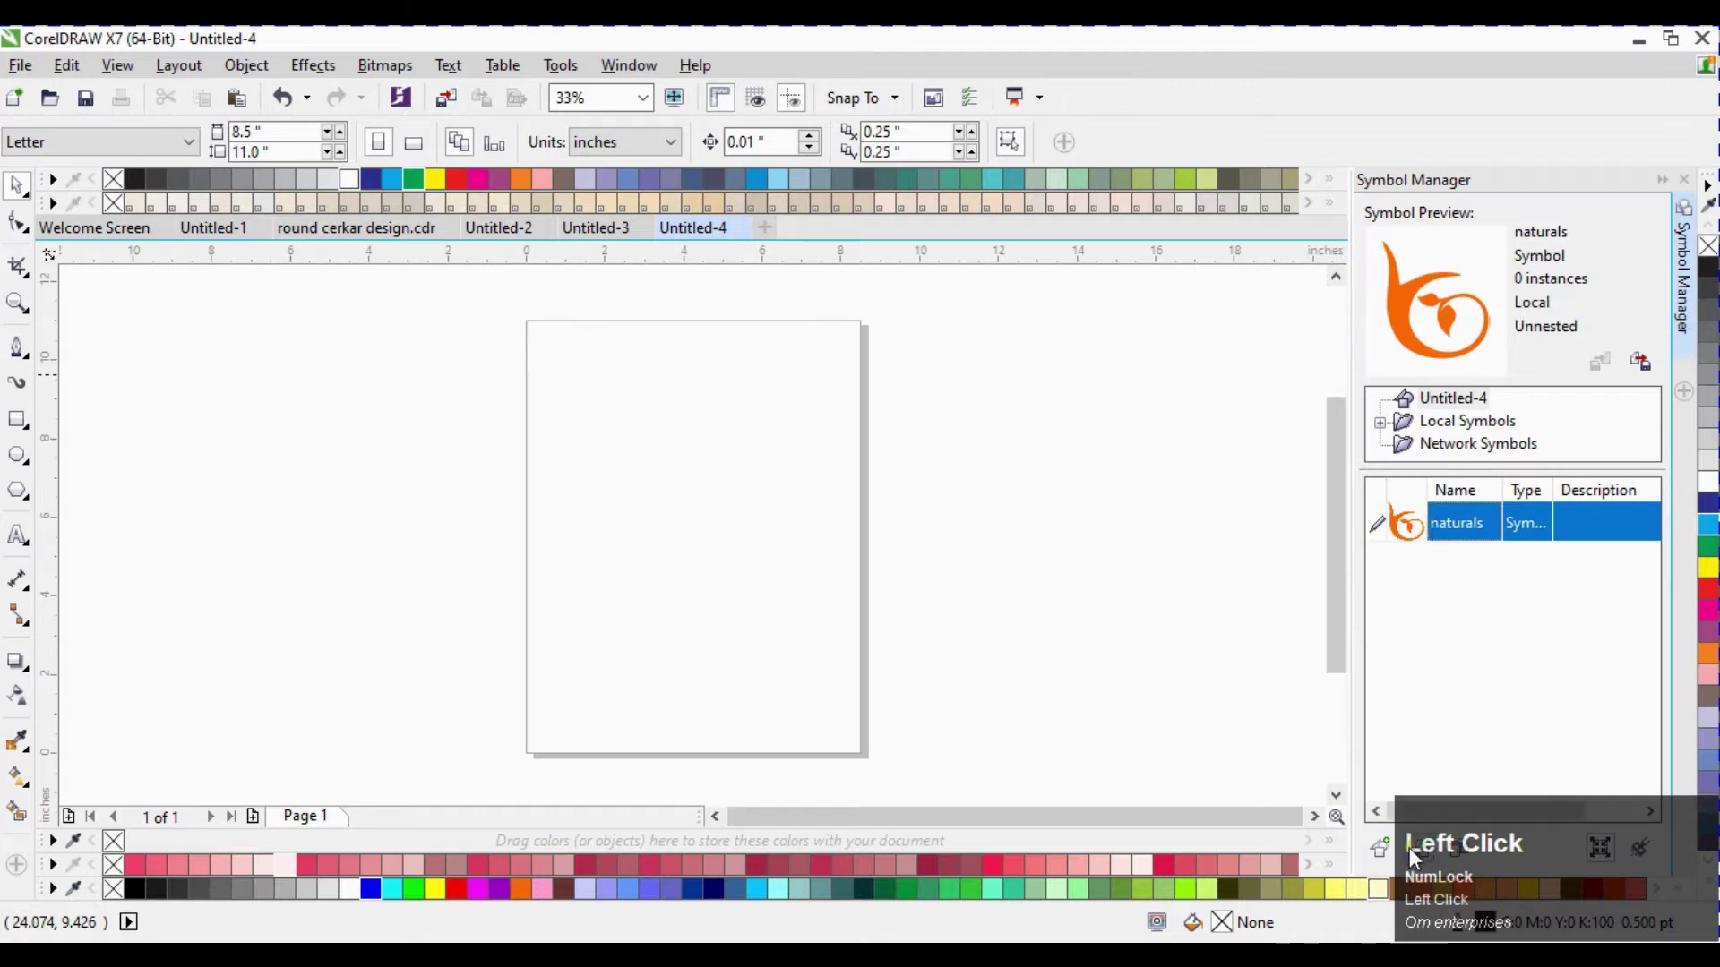
Place the naturals symbol on the page, collapse the Symbol Manager and shift the logo to the page's left side
left_click(1381, 848)
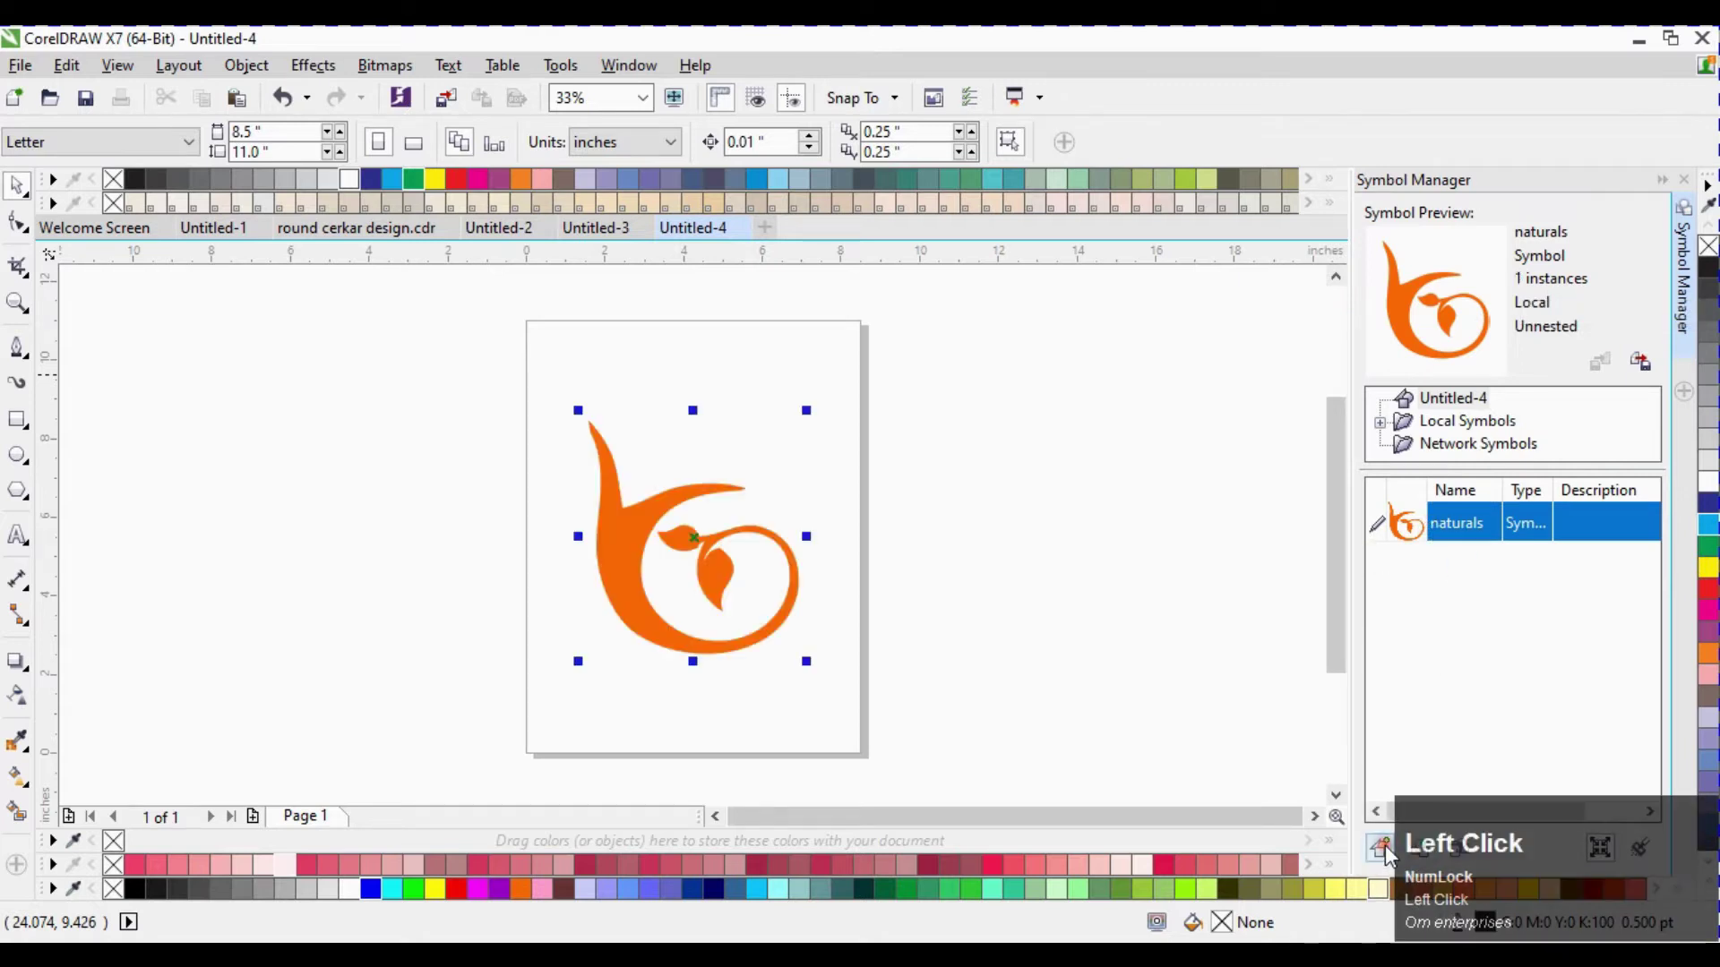
left_click(932, 428)
left_click(1663, 179)
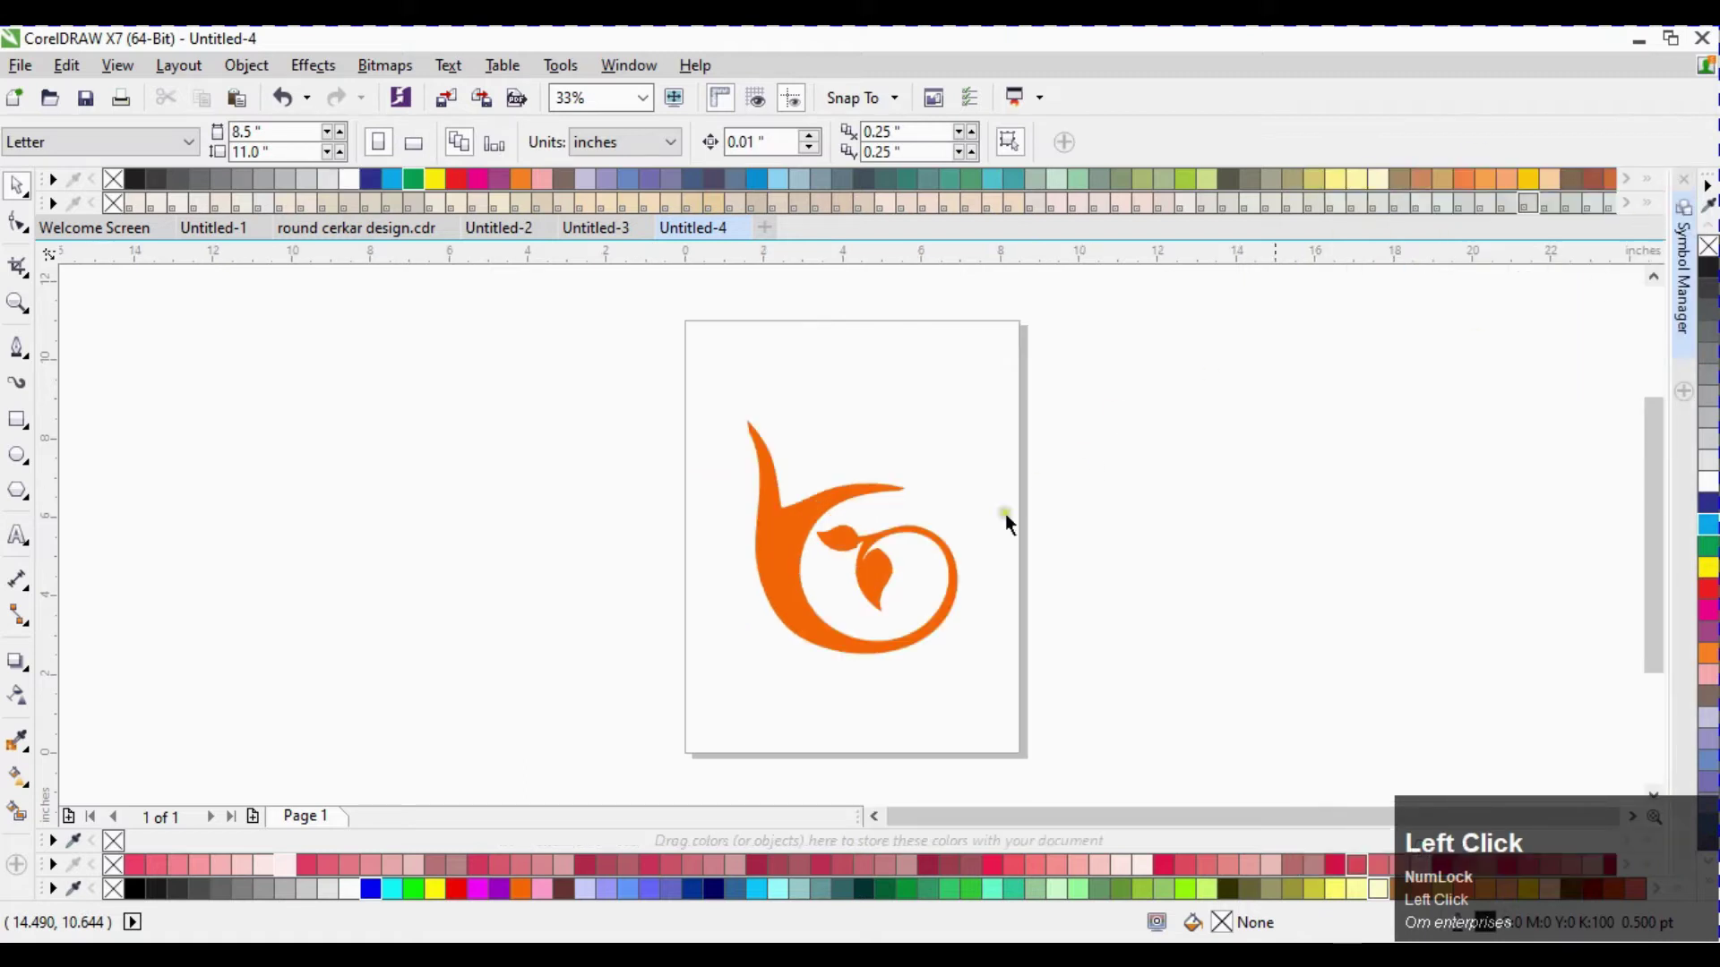
left_click(776, 532)
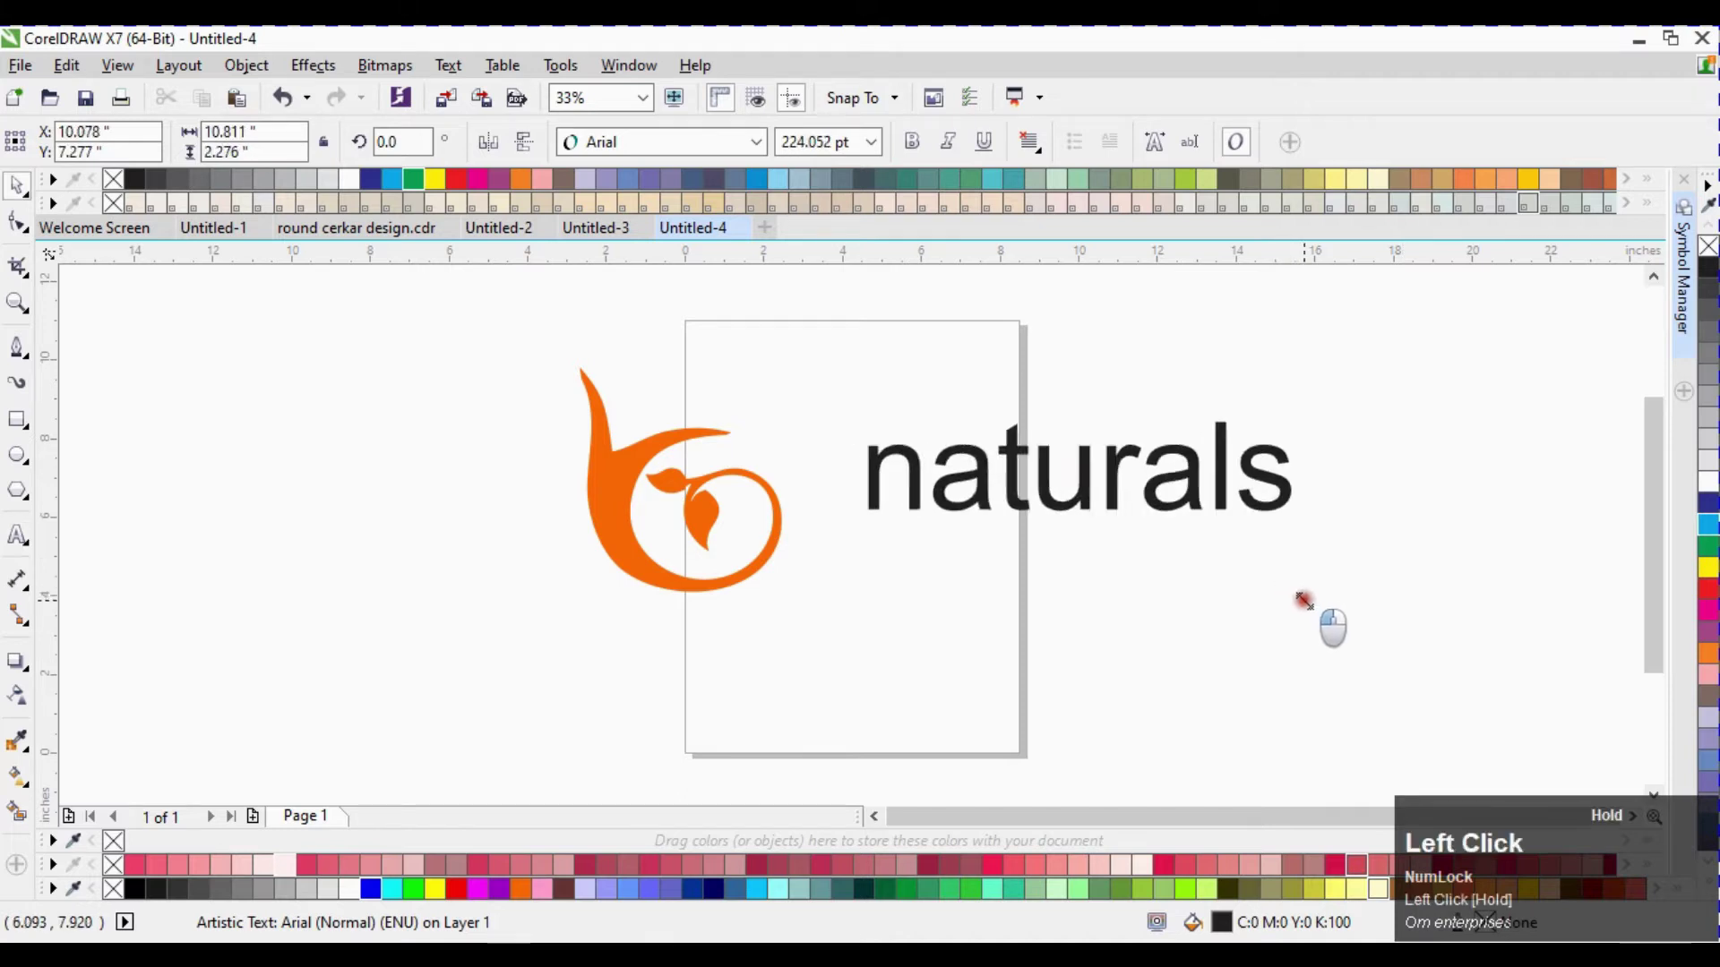
Change the case of the "naturals" text to Title Case
left_click(1170, 394)
left_click(1122, 457)
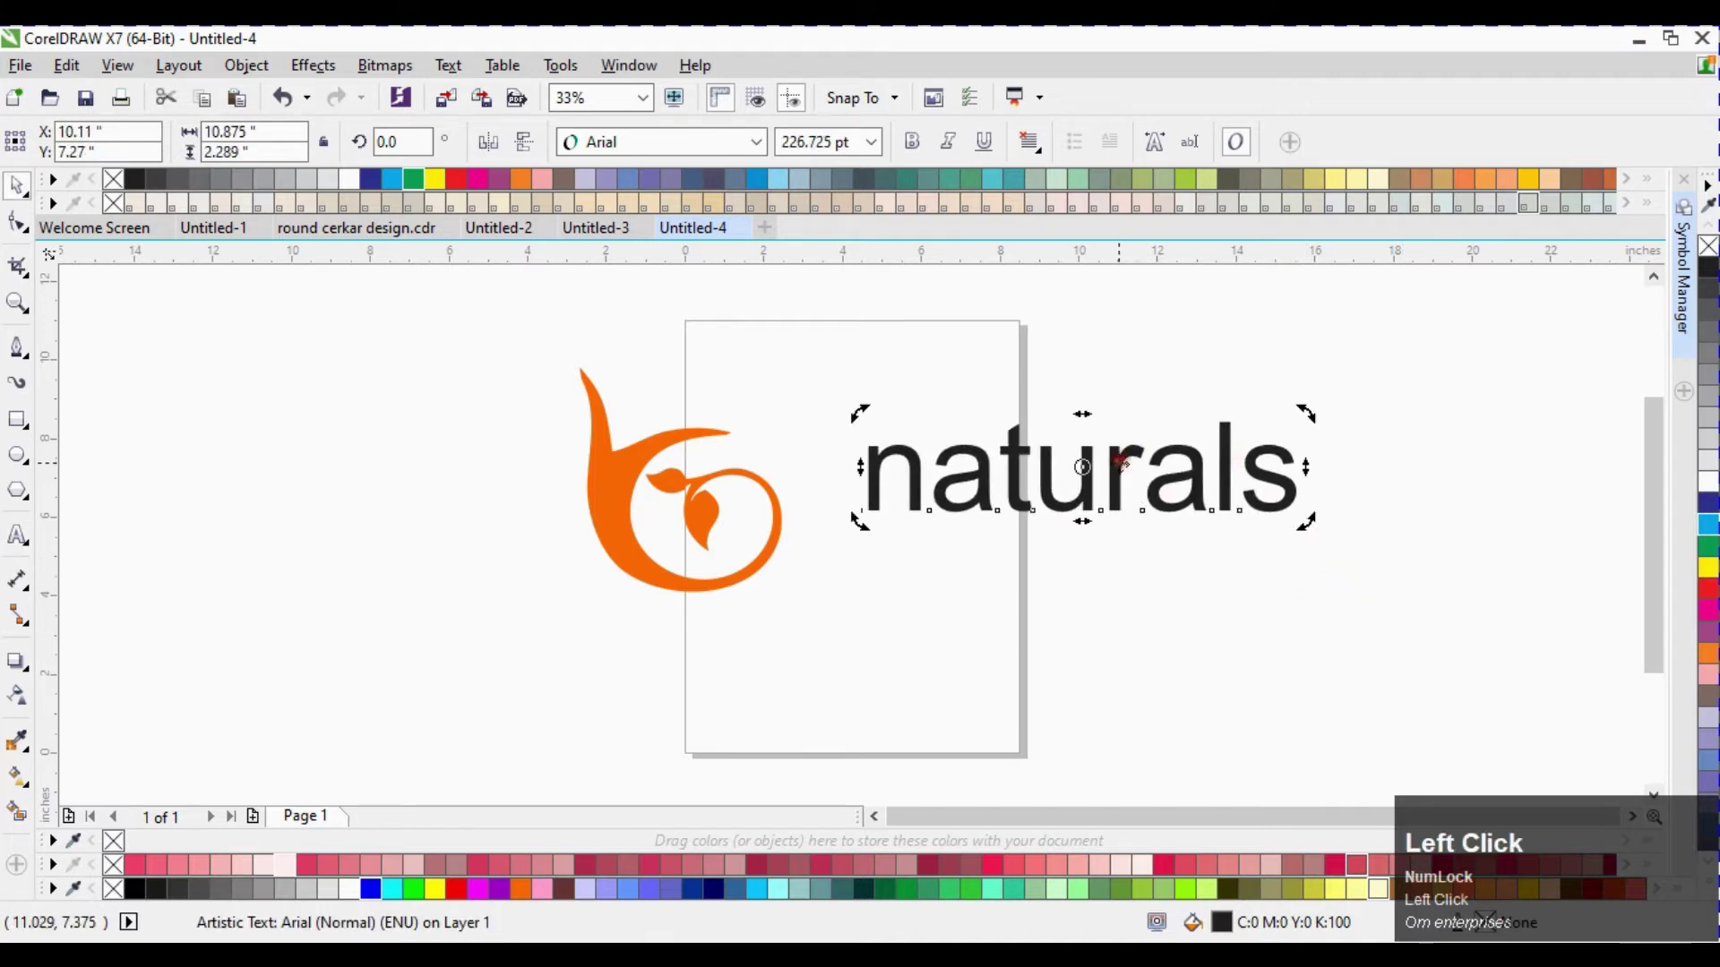
key("F8")
key("ctrl+a")
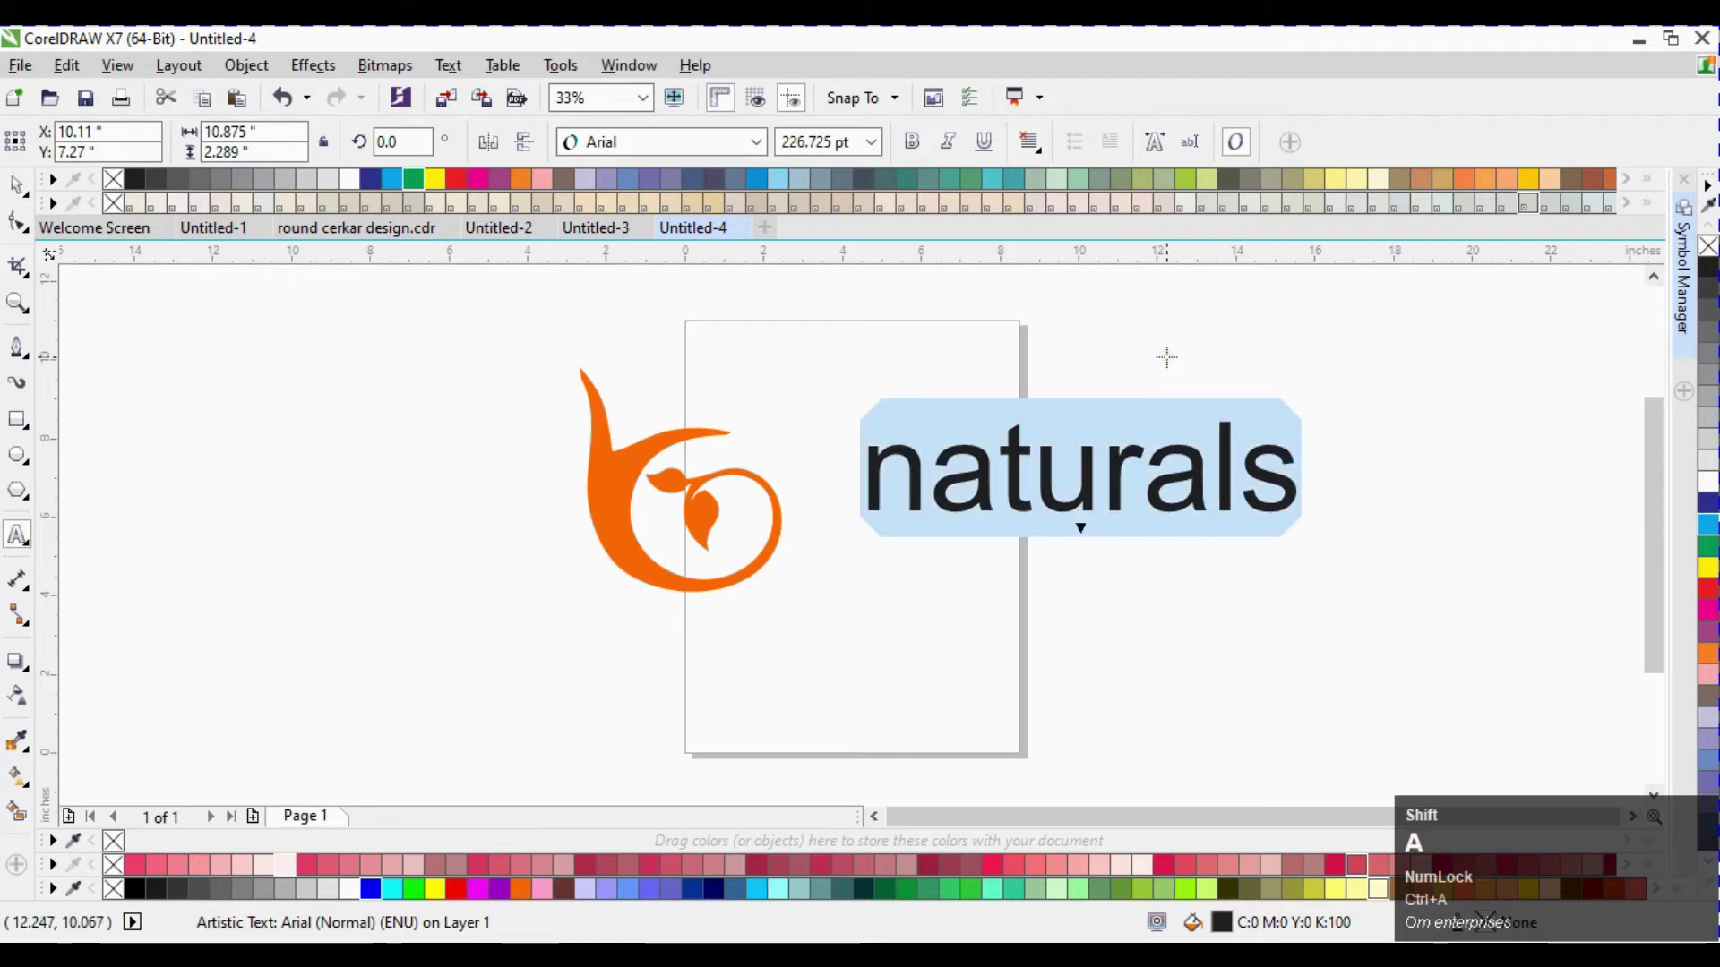
key("shift+F3")
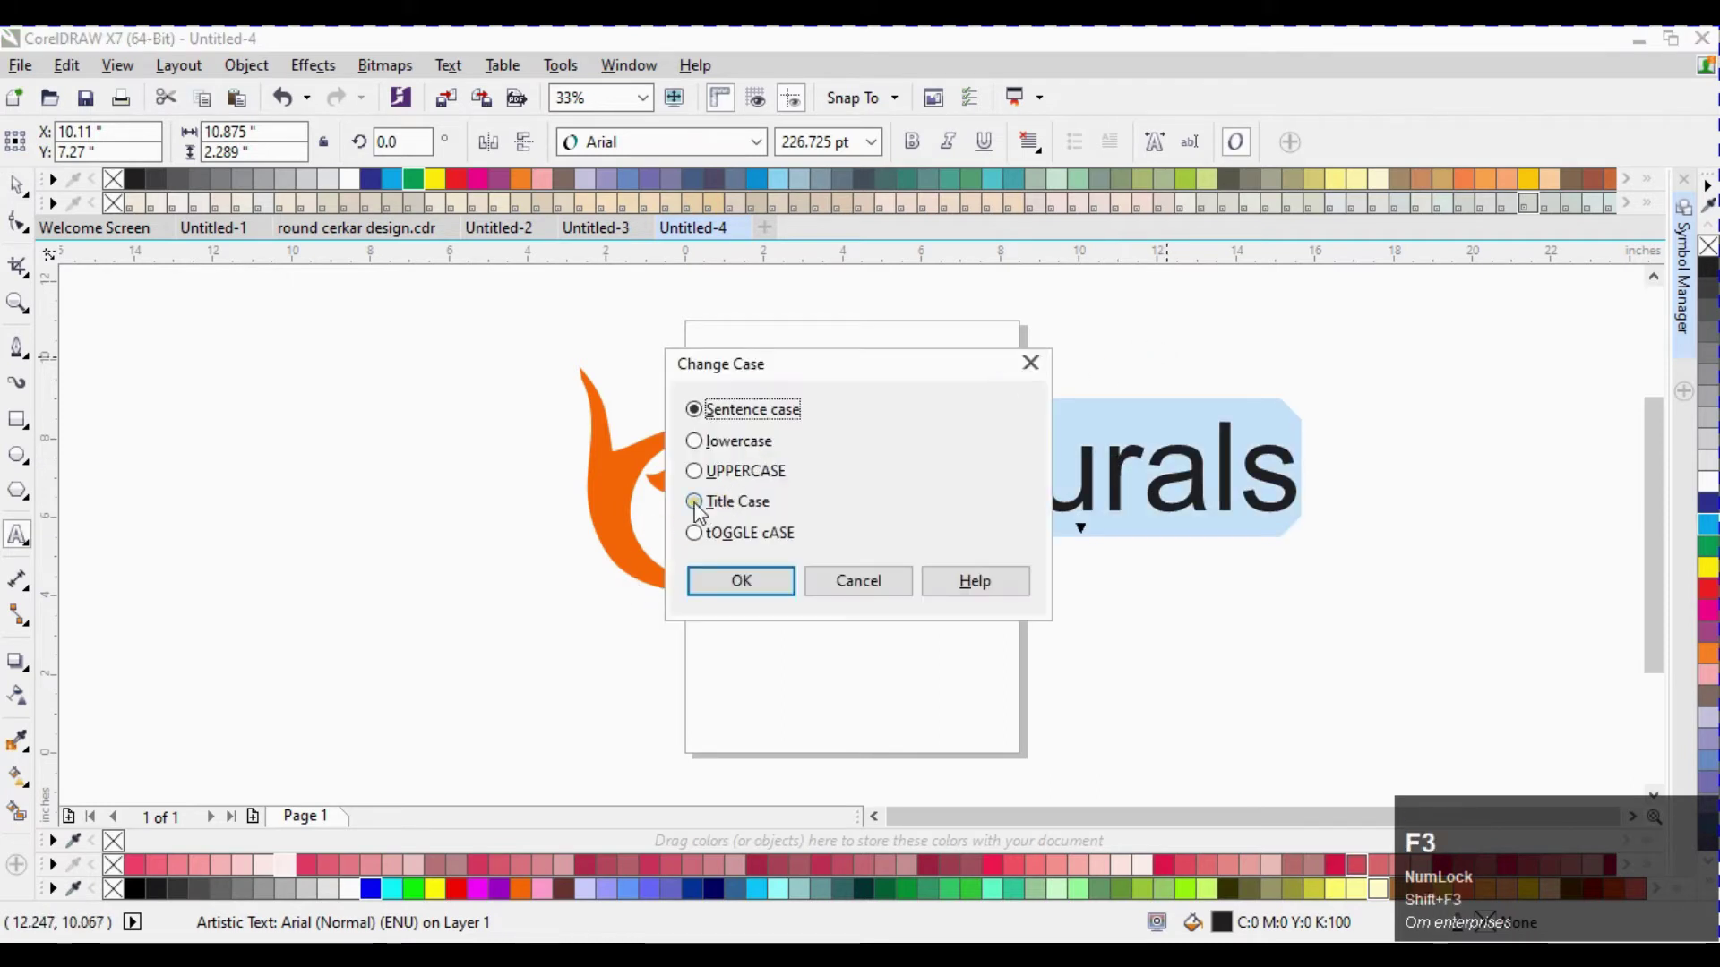
left_click(695, 501)
left_click(745, 584)
key("ctrl+space")
Set the "Naturals" text in the Elephant font and move it right beside the orange logo
left_click(1199, 332)
left_click(1151, 462)
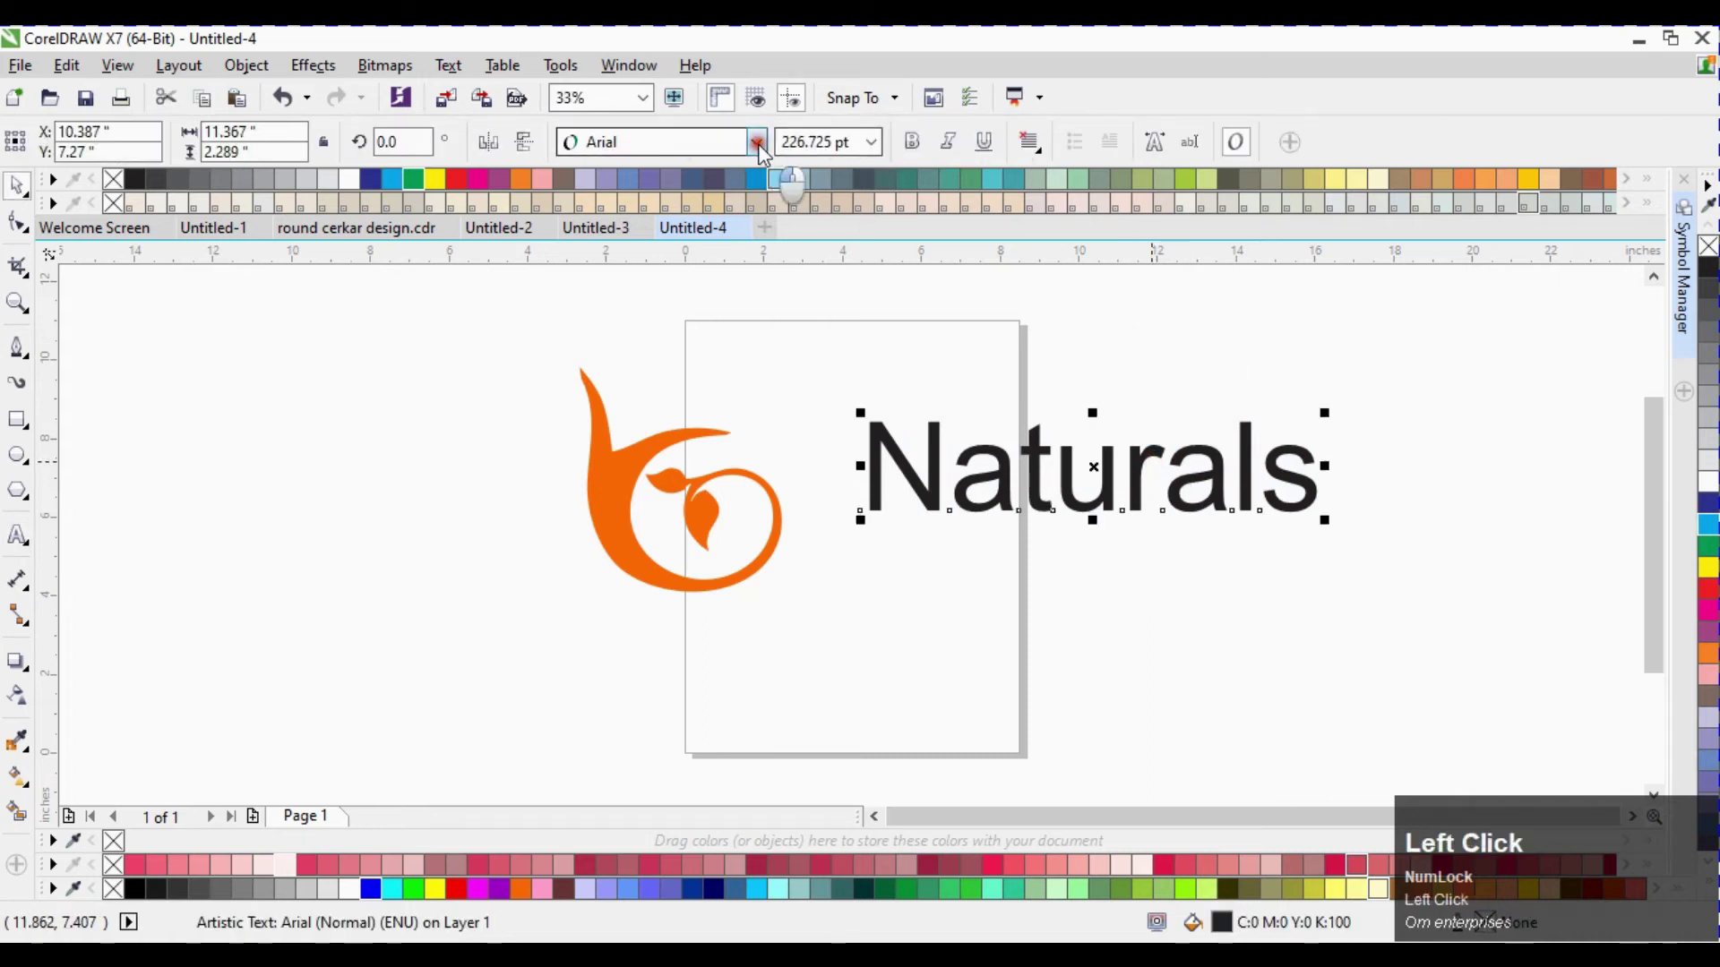
left_click(757, 143)
left_click(727, 202)
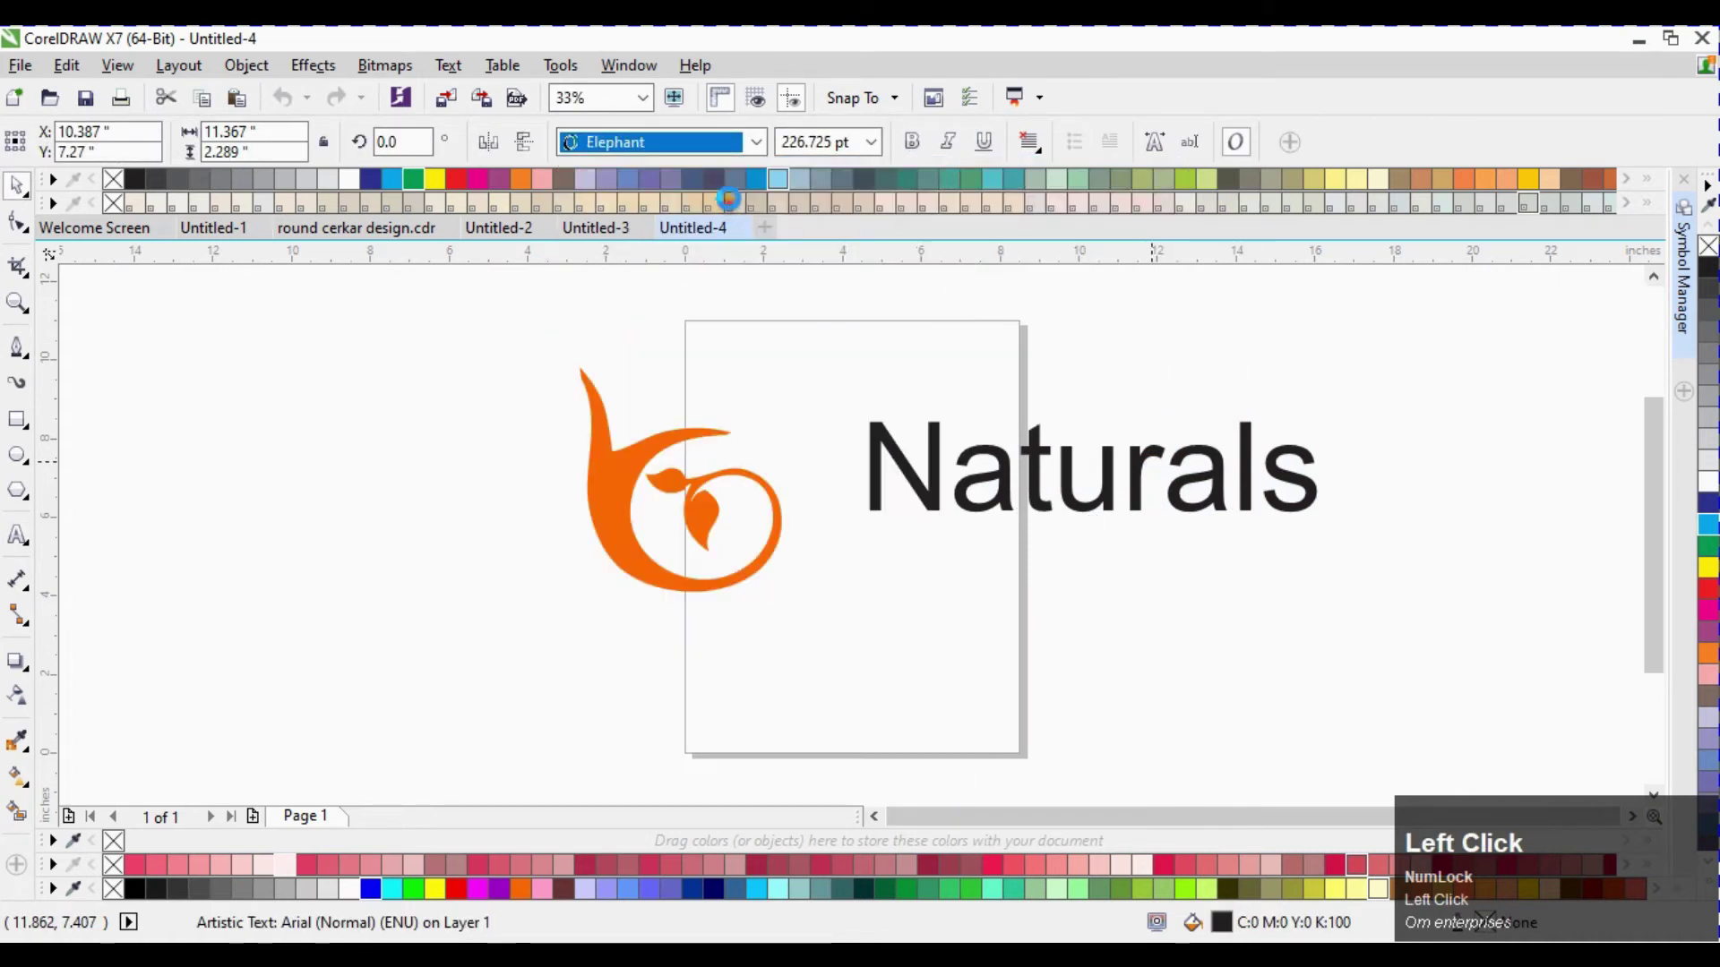
left_click_drag(1086, 503, 1023, 558)
Make a horizontally mirrored copy of the orange logo at the right end of the "Naturals" text
left_click(784, 523)
left_click(773, 517)
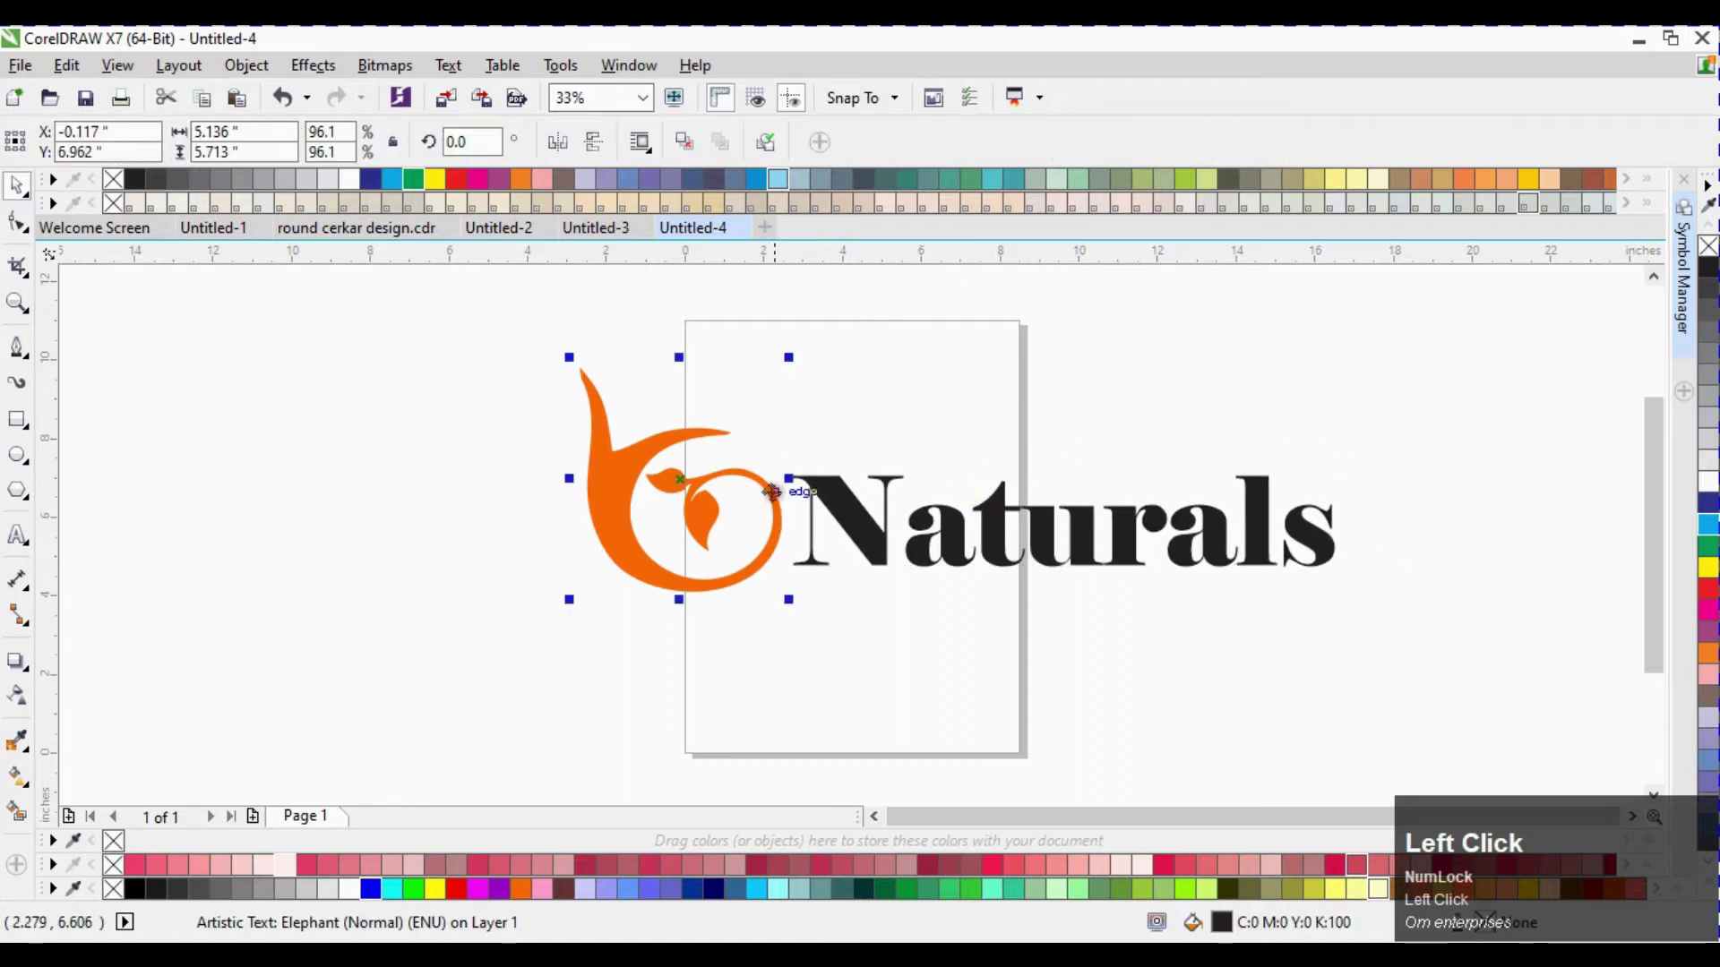
left_click_drag(574, 479, 1514, 442)
right_click(986, 479)
Break the "Naturals" text apart into separate letters
left_click(1303, 364)
left_click(1135, 544)
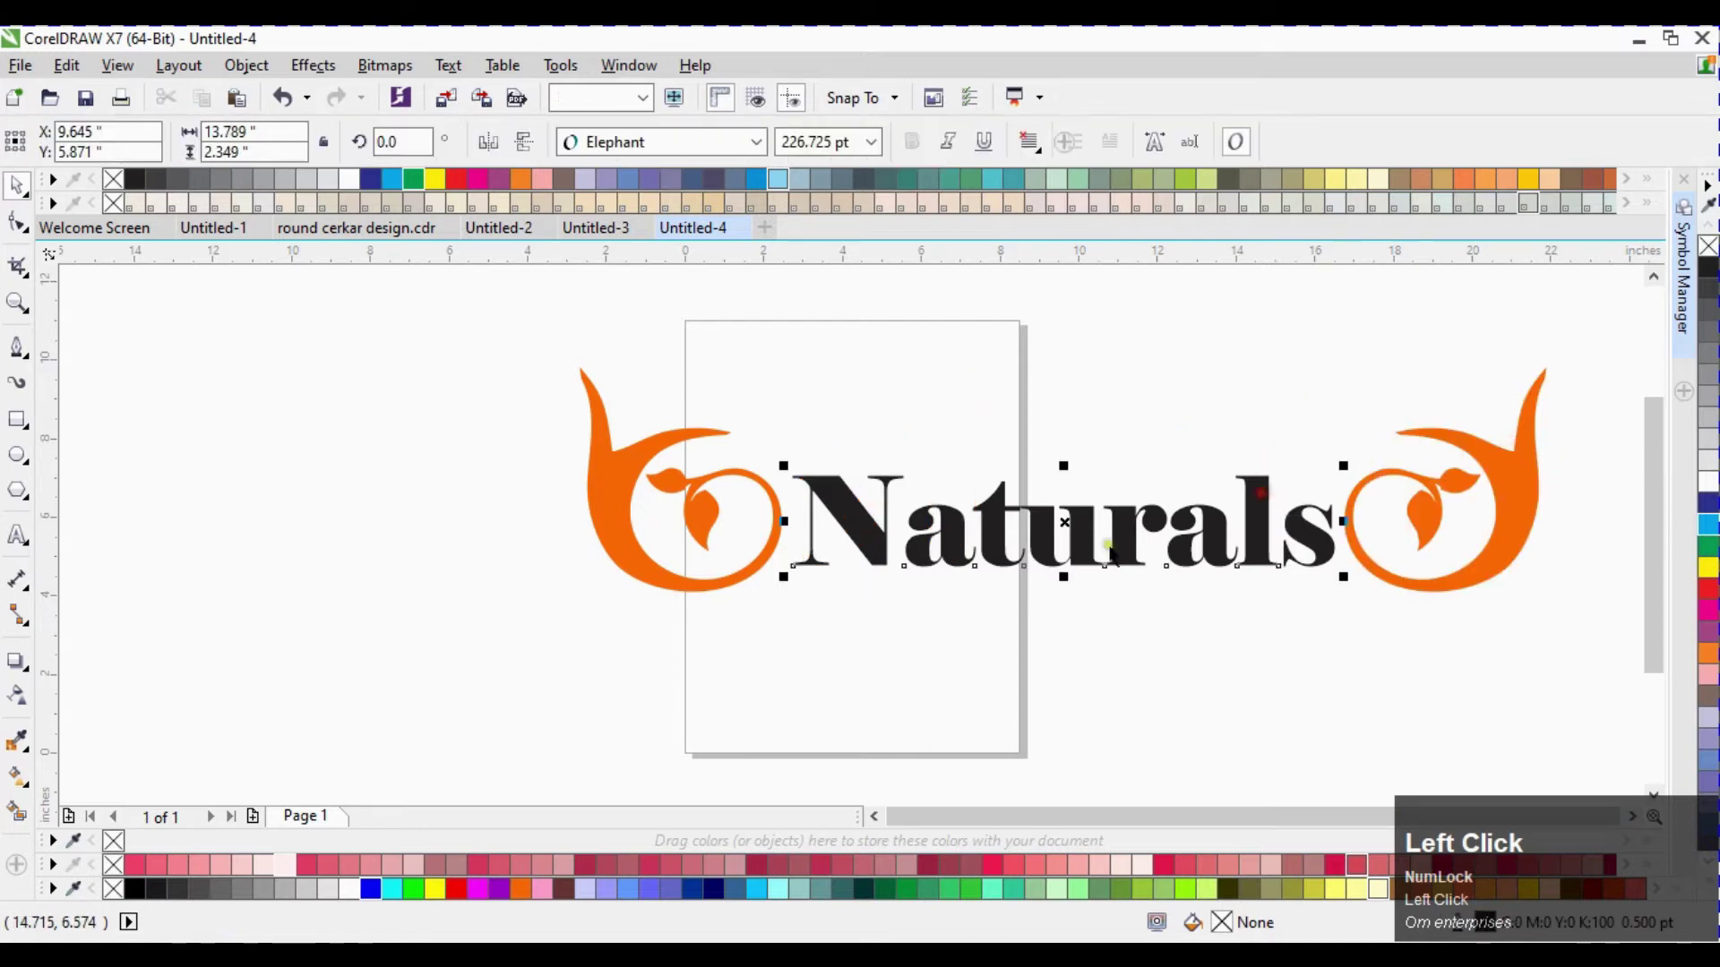
key("ctrl+k")
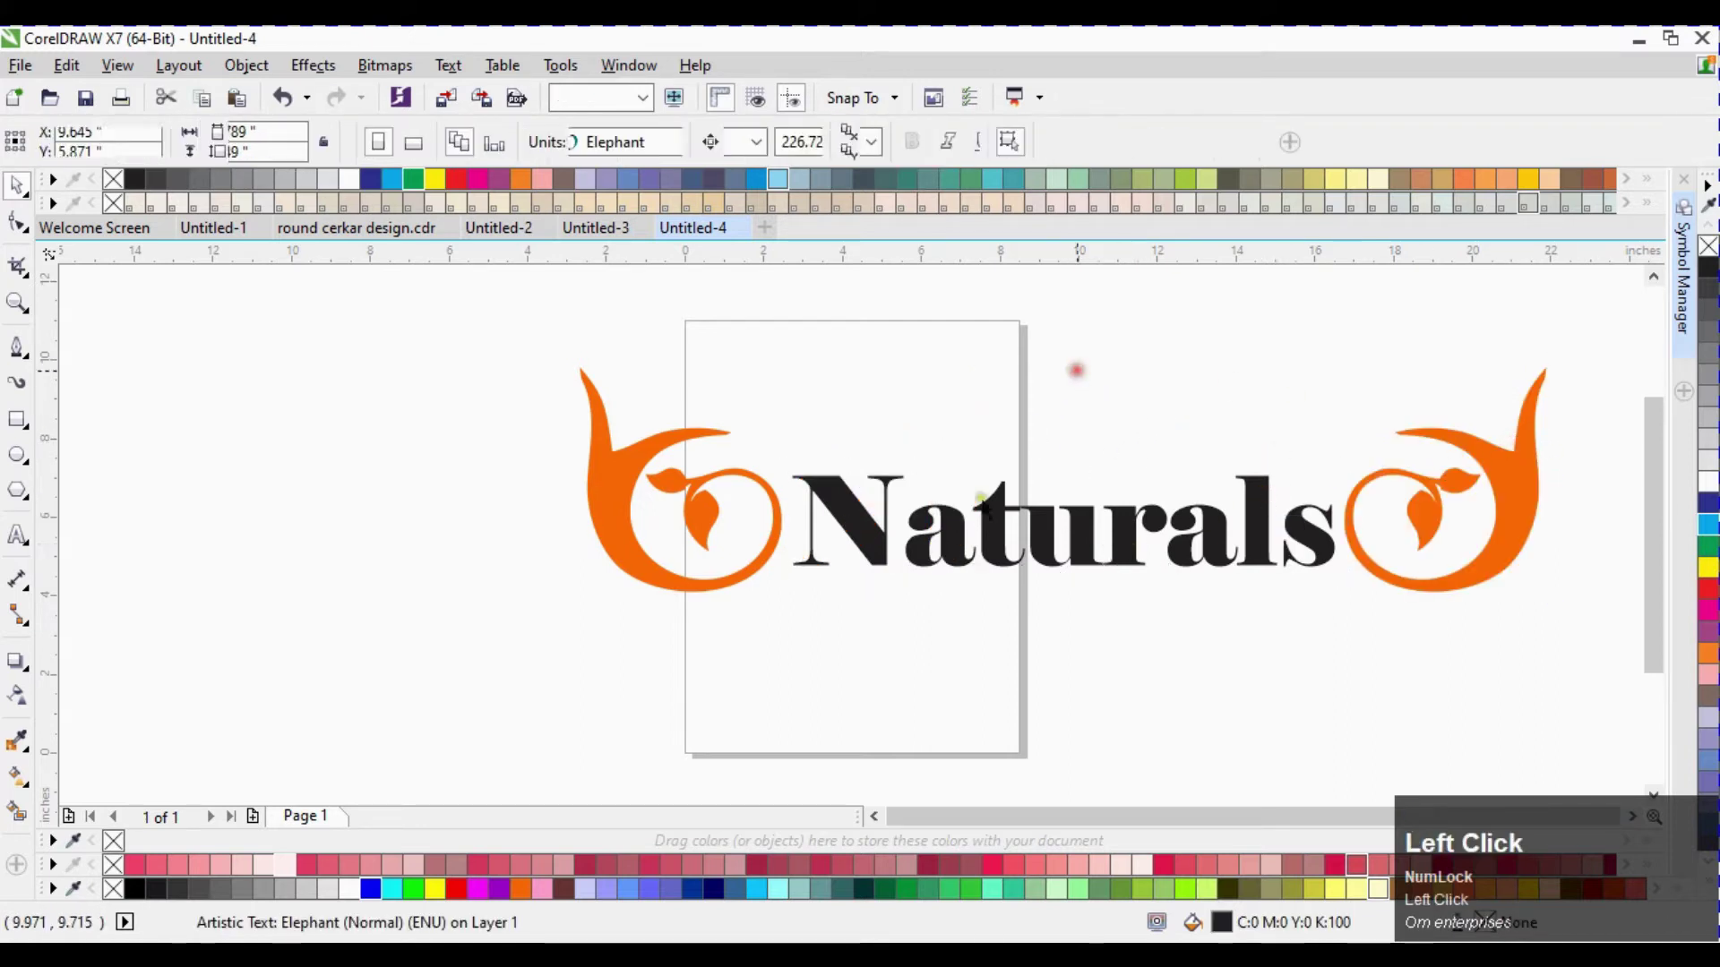
left_click(1033, 431)
Stretch the letter t upward and downward to about 7.02" high and adjust its width to about 1.73"
left_click(985, 506)
left_click_drag(1004, 466, 1008, 326)
left_click_drag(1000, 575, 1015, 625)
left_click_drag(1039, 480, 1055, 487)
left_click(1571, 621)
scroll(1415, 311, "up", 1)
left_click(1211, 394)
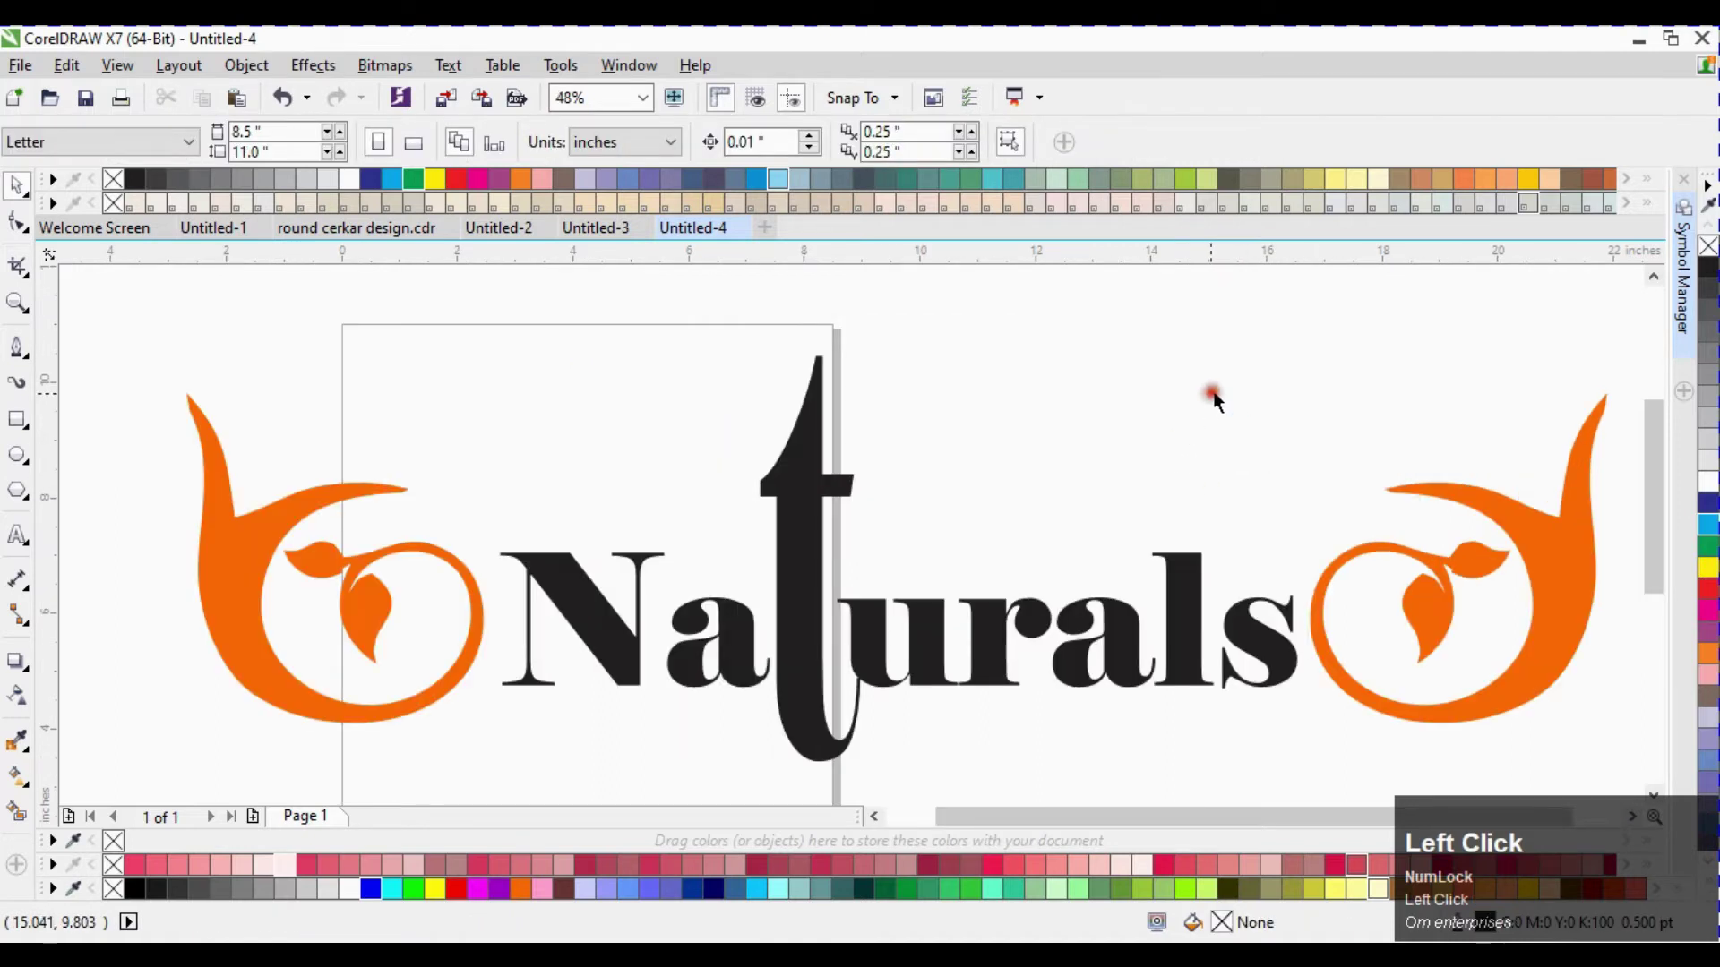
Convert the tall letter t to curves
left_click(798, 477)
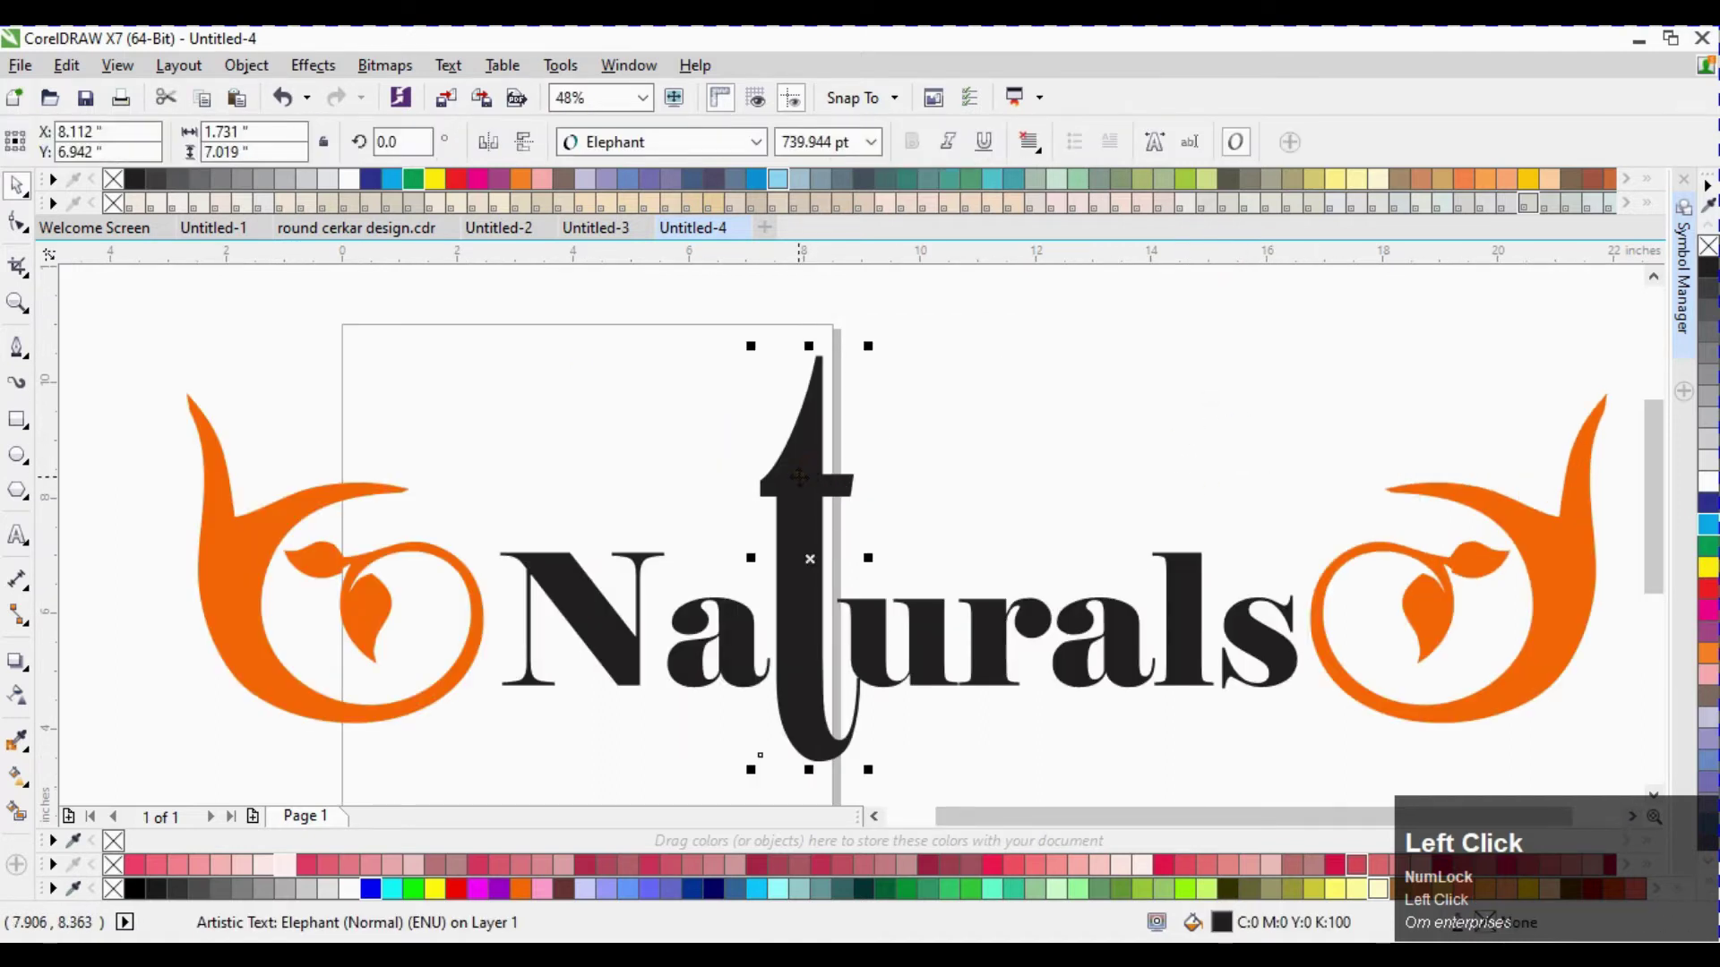
key("ctrl+q")
left_click(991, 435)
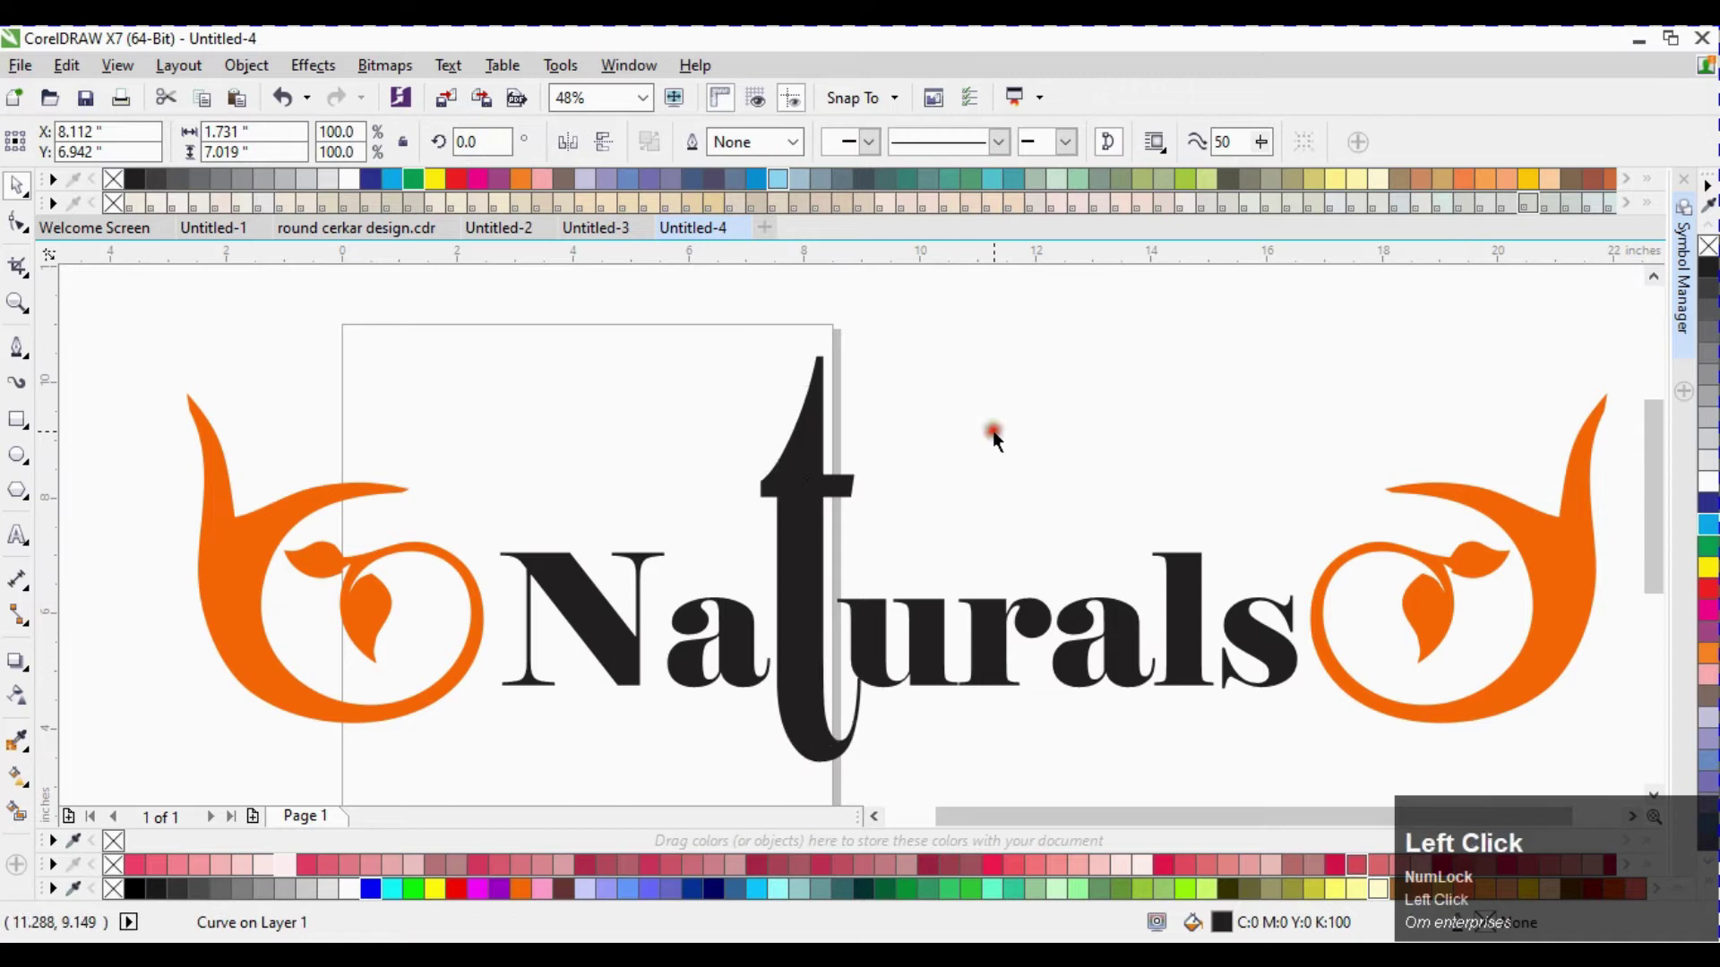
Extend the left end of the t's crossbar to the left logo's tip and add a node there to match its edge
left_click(775, 494)
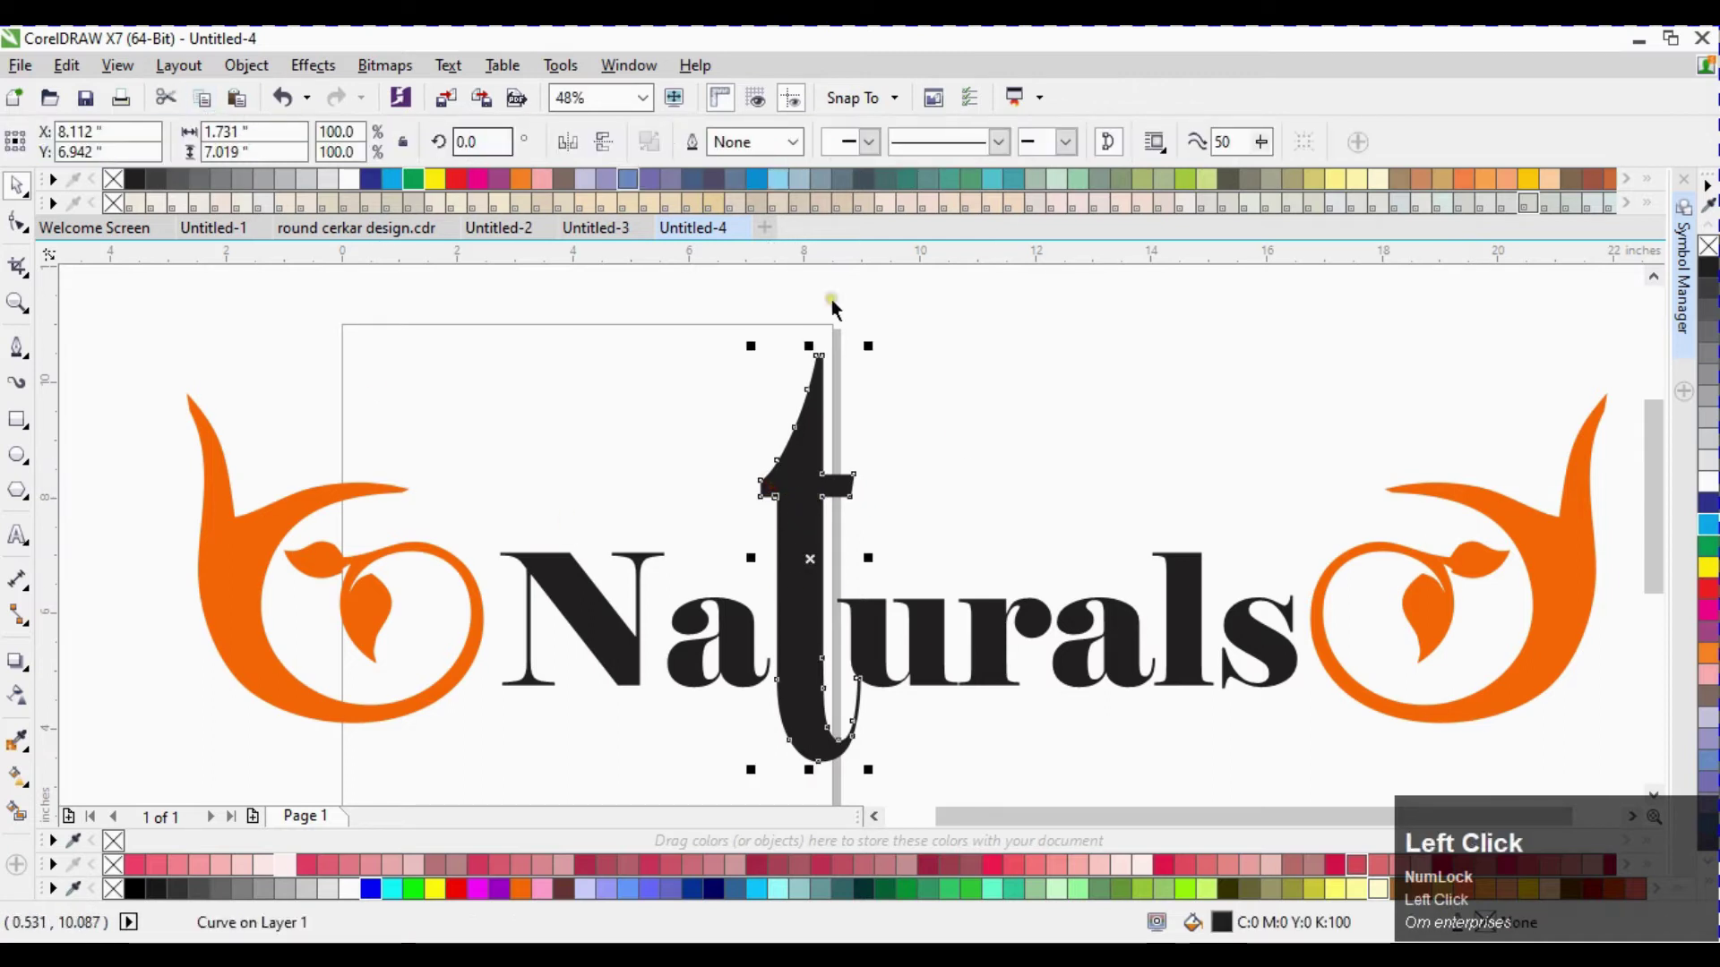
key("F10")
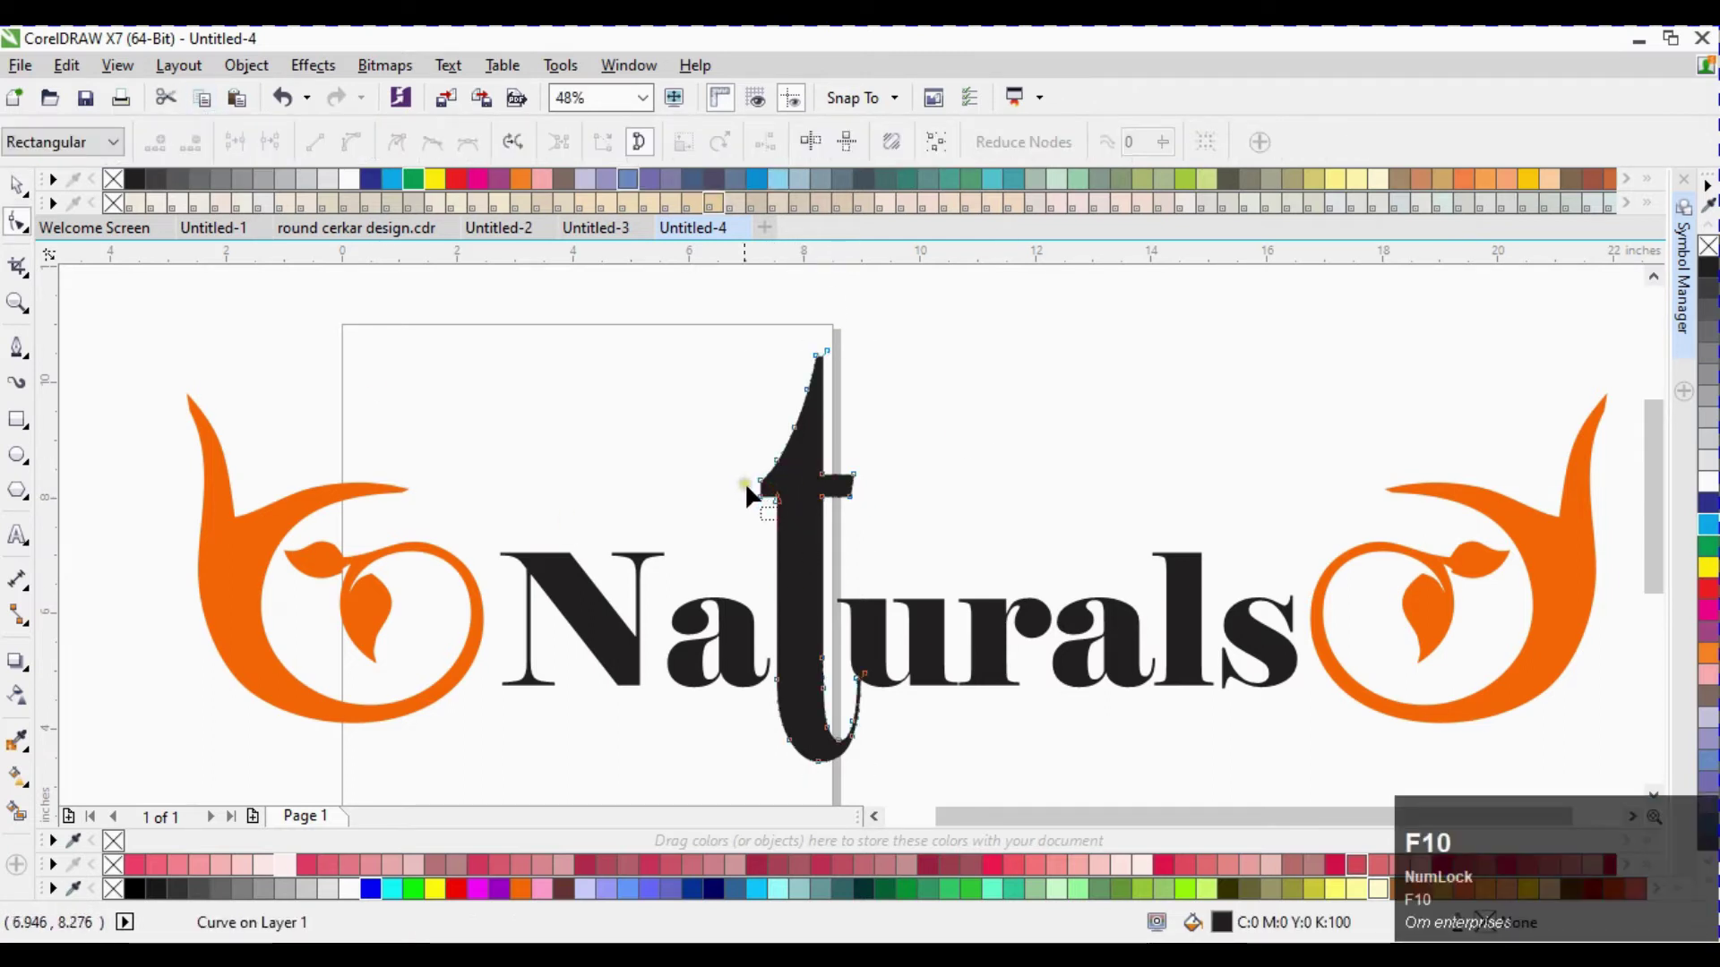
left_click(760, 490)
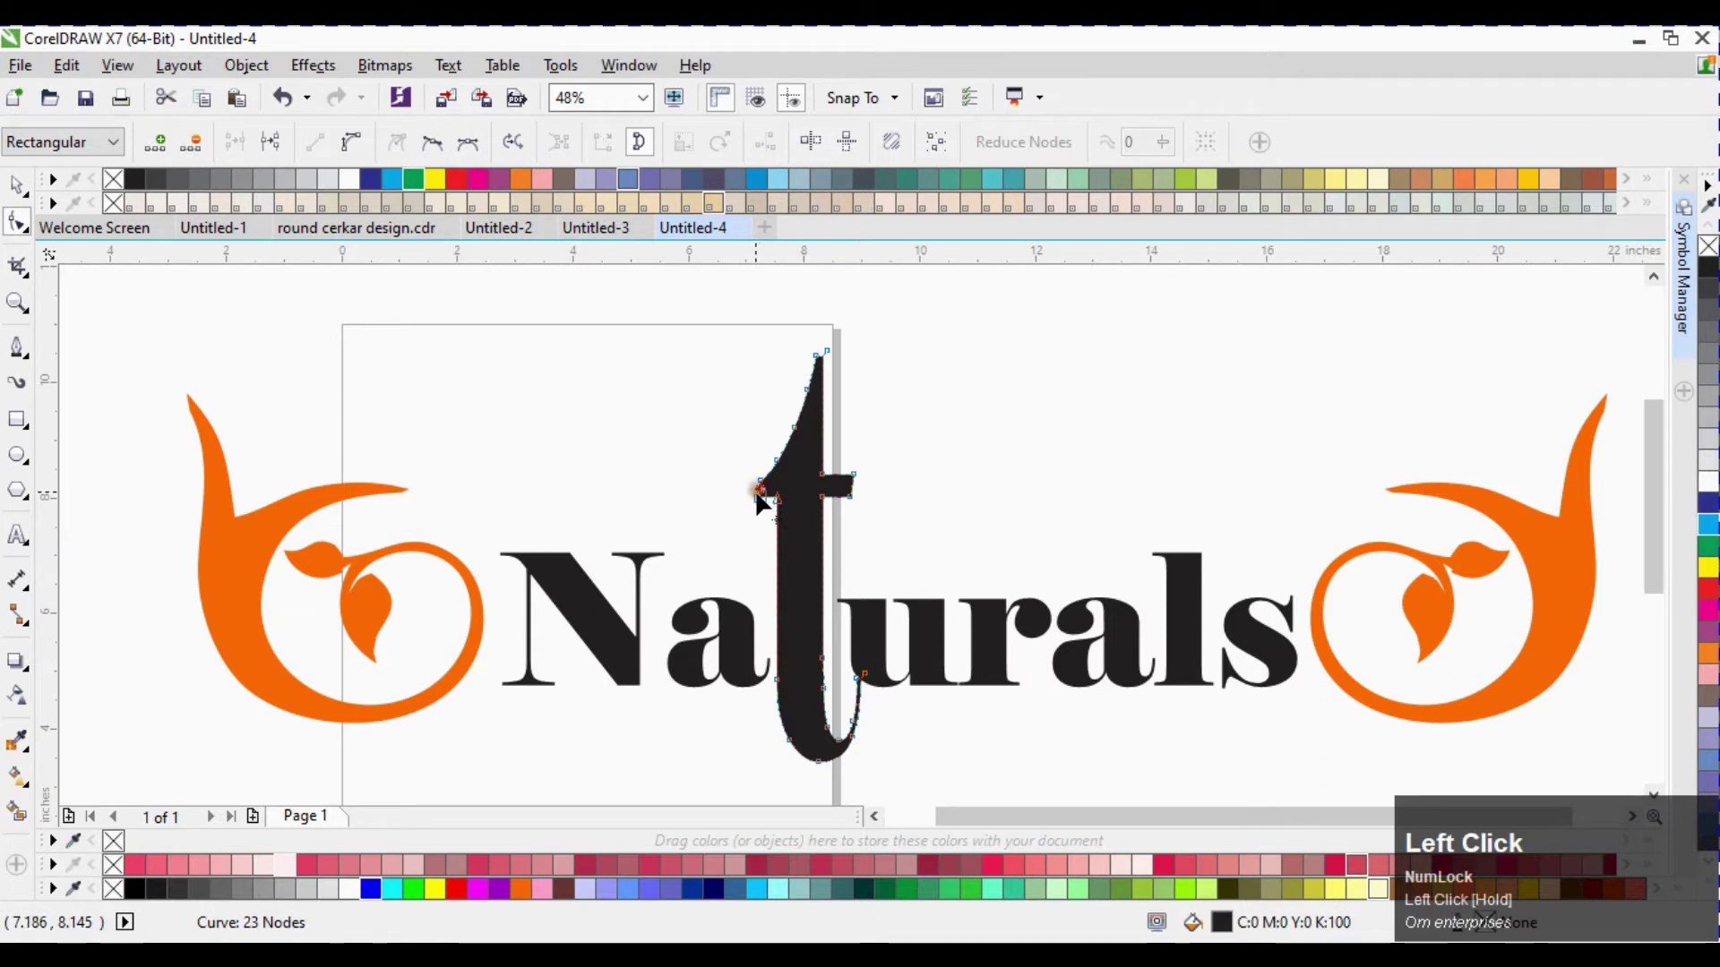
scroll(756, 492, "up", 4)
left_click(775, 476)
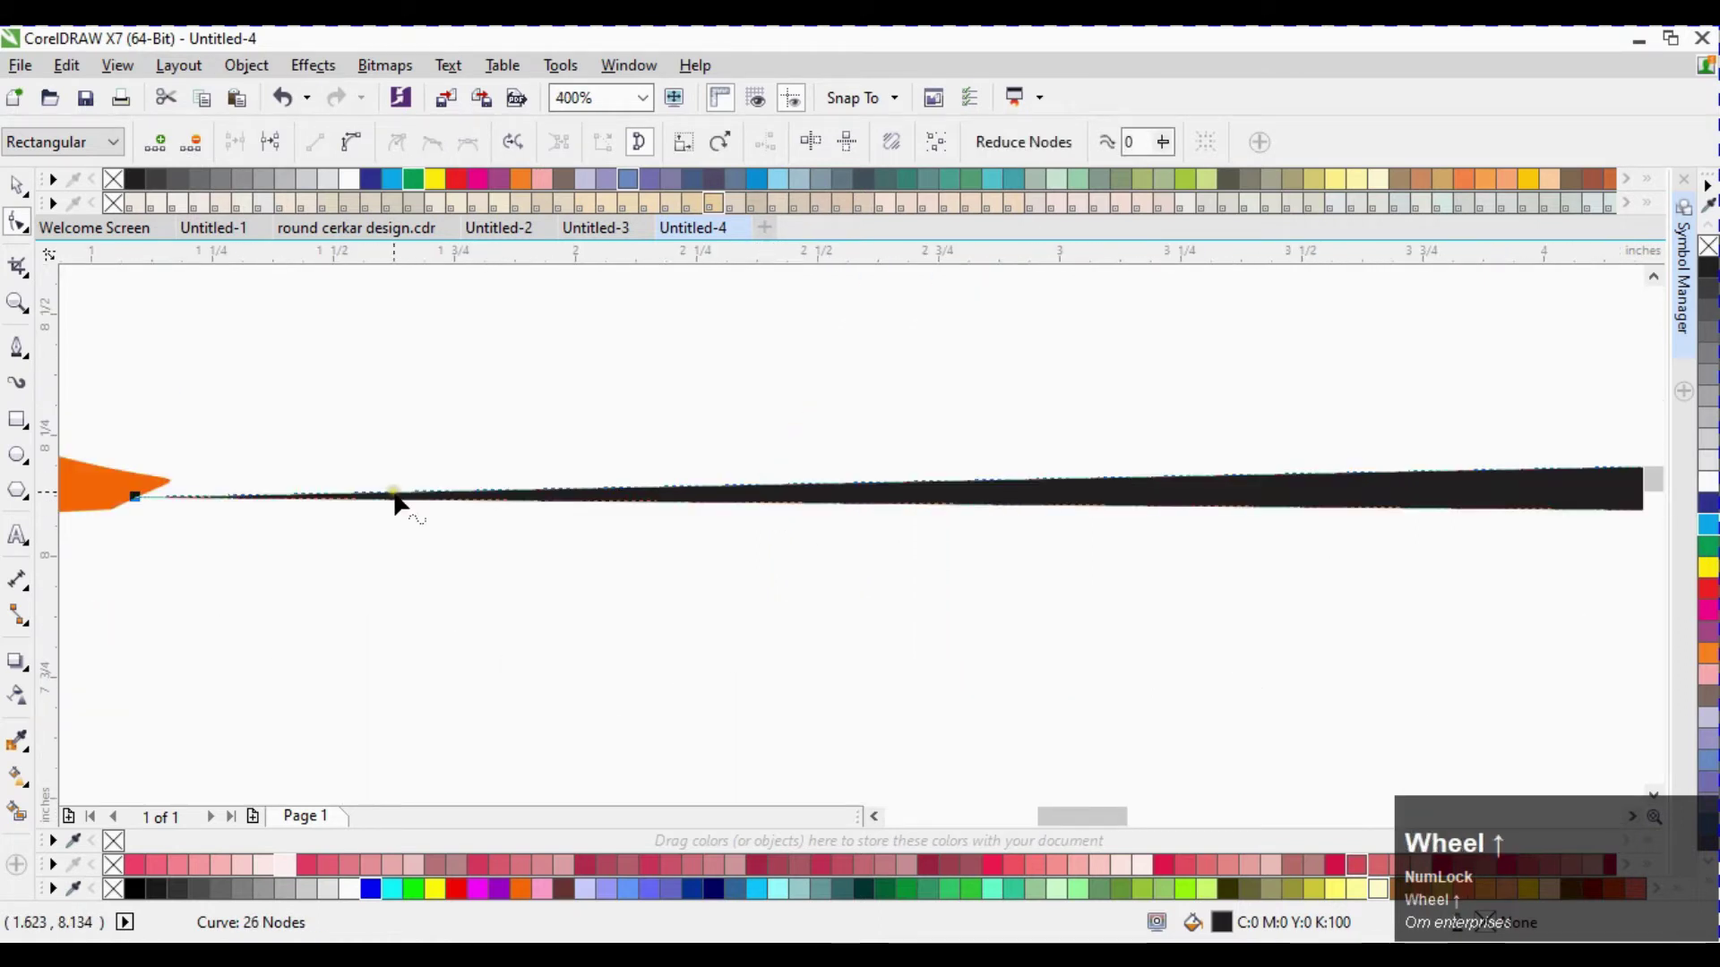
left_click(387, 492)
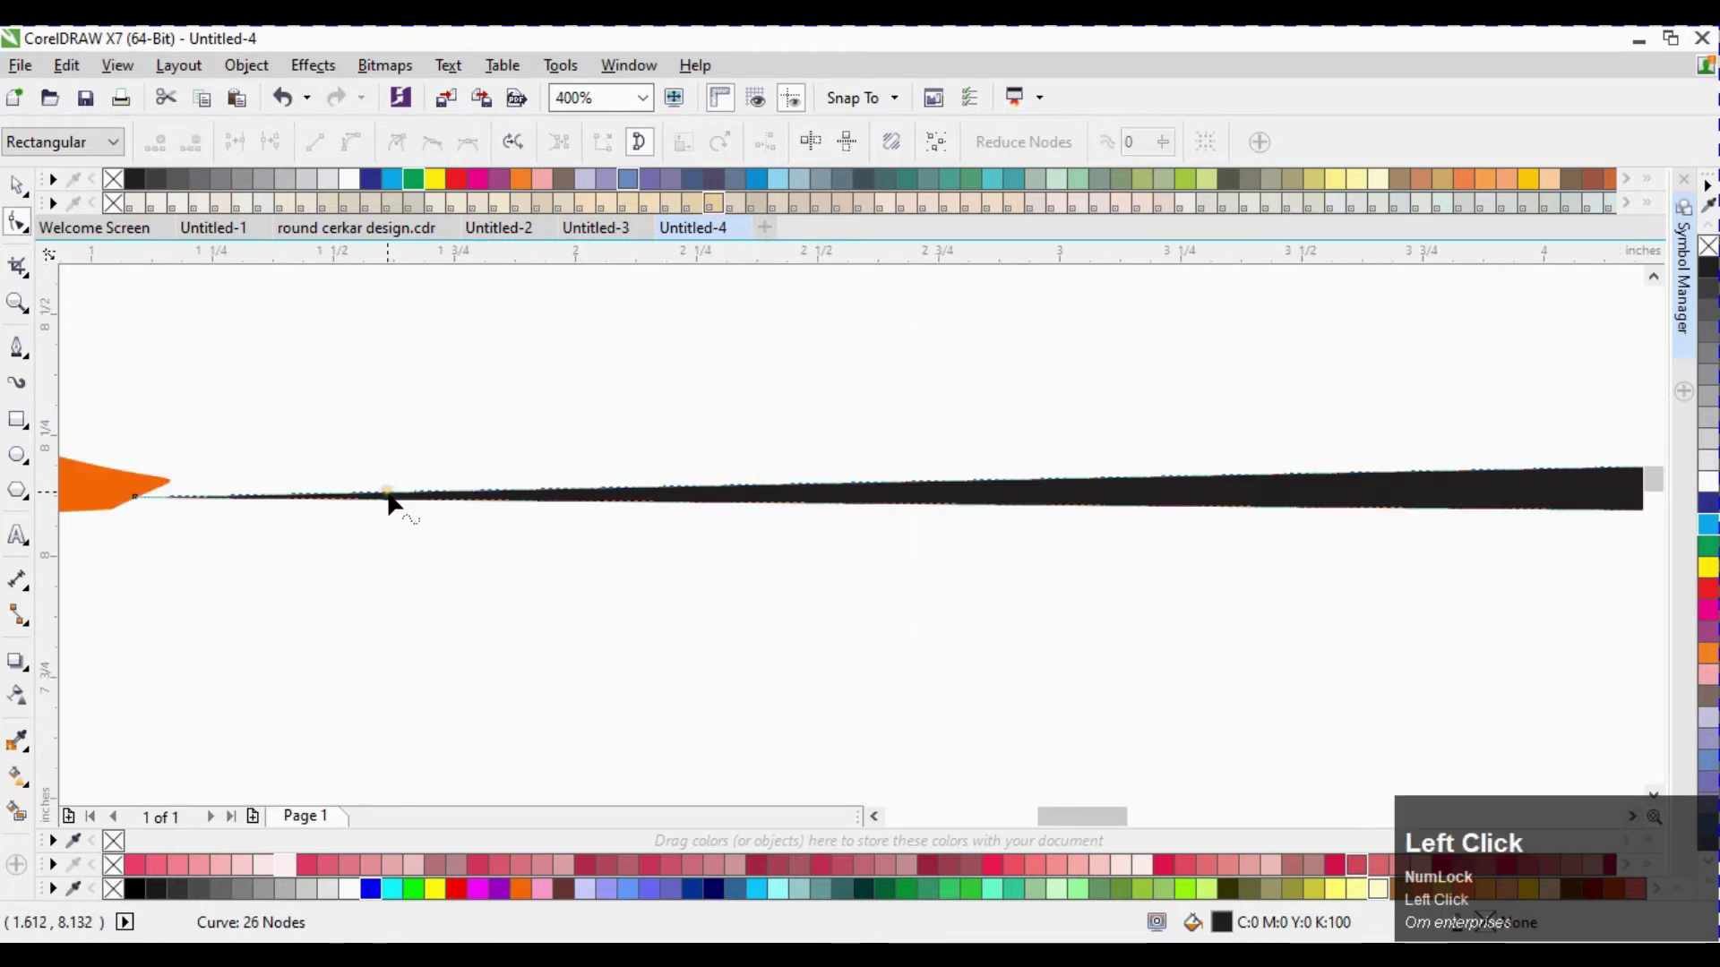
double_click(388, 492)
left_click_drag(388, 492, 164, 487)
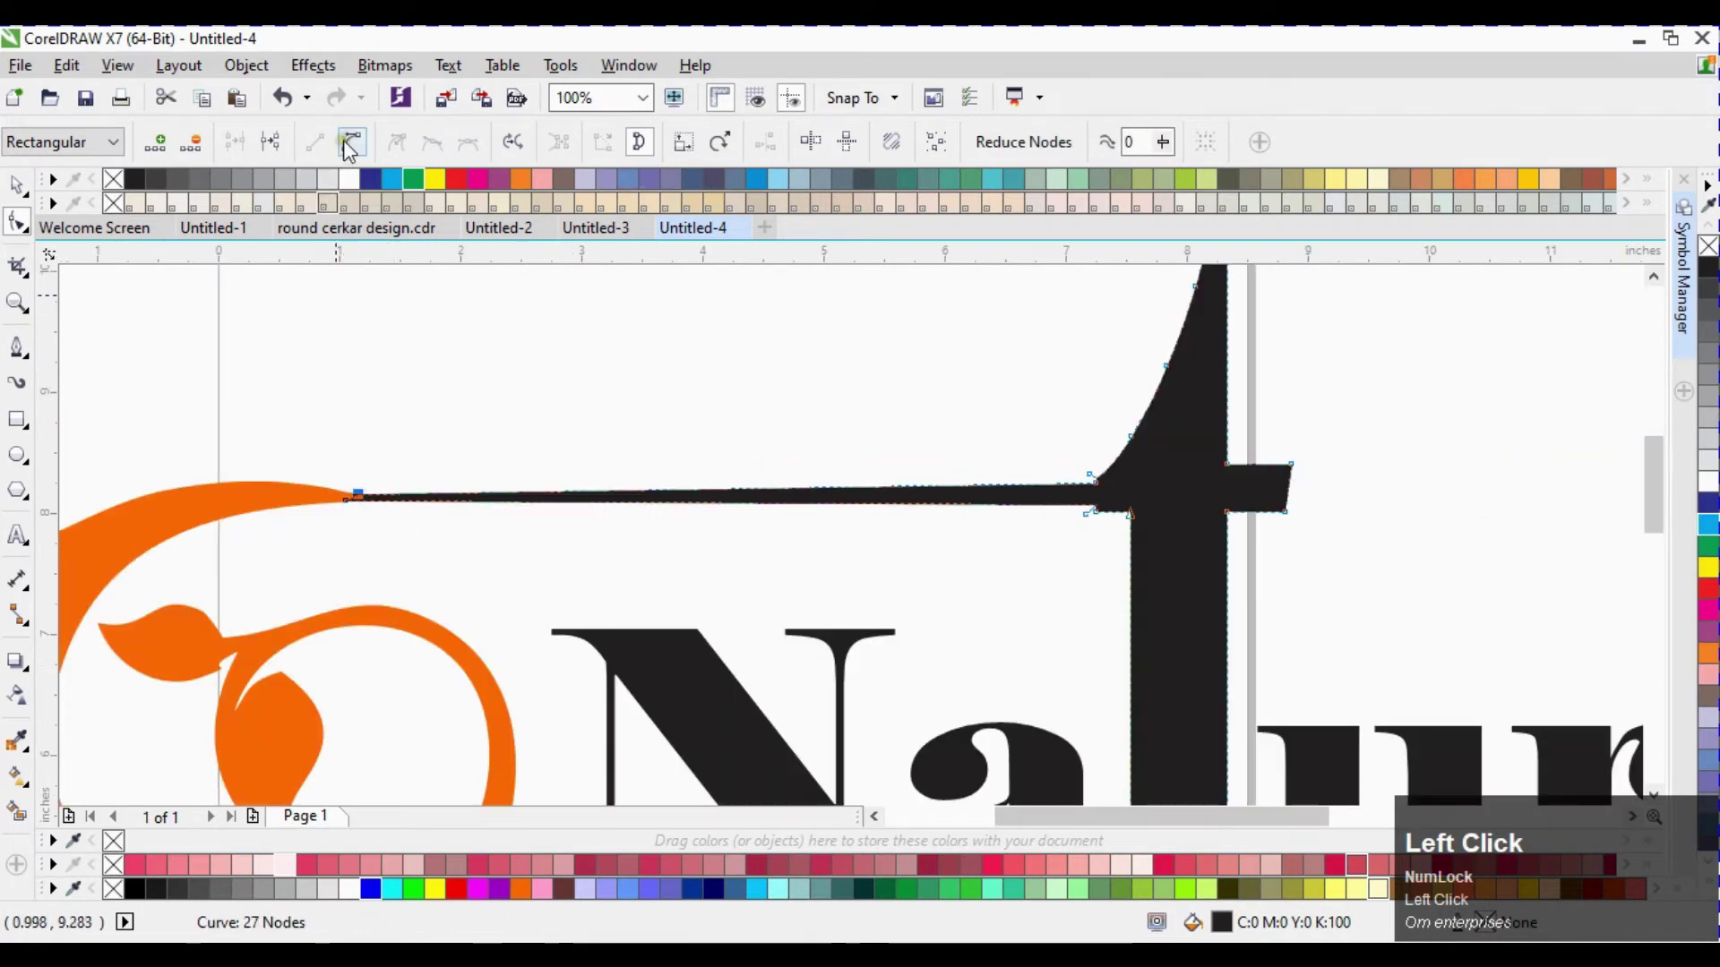
Convert the upper edge of the left crossbar extension to a curve and bend it into a wave
left_click(346, 139)
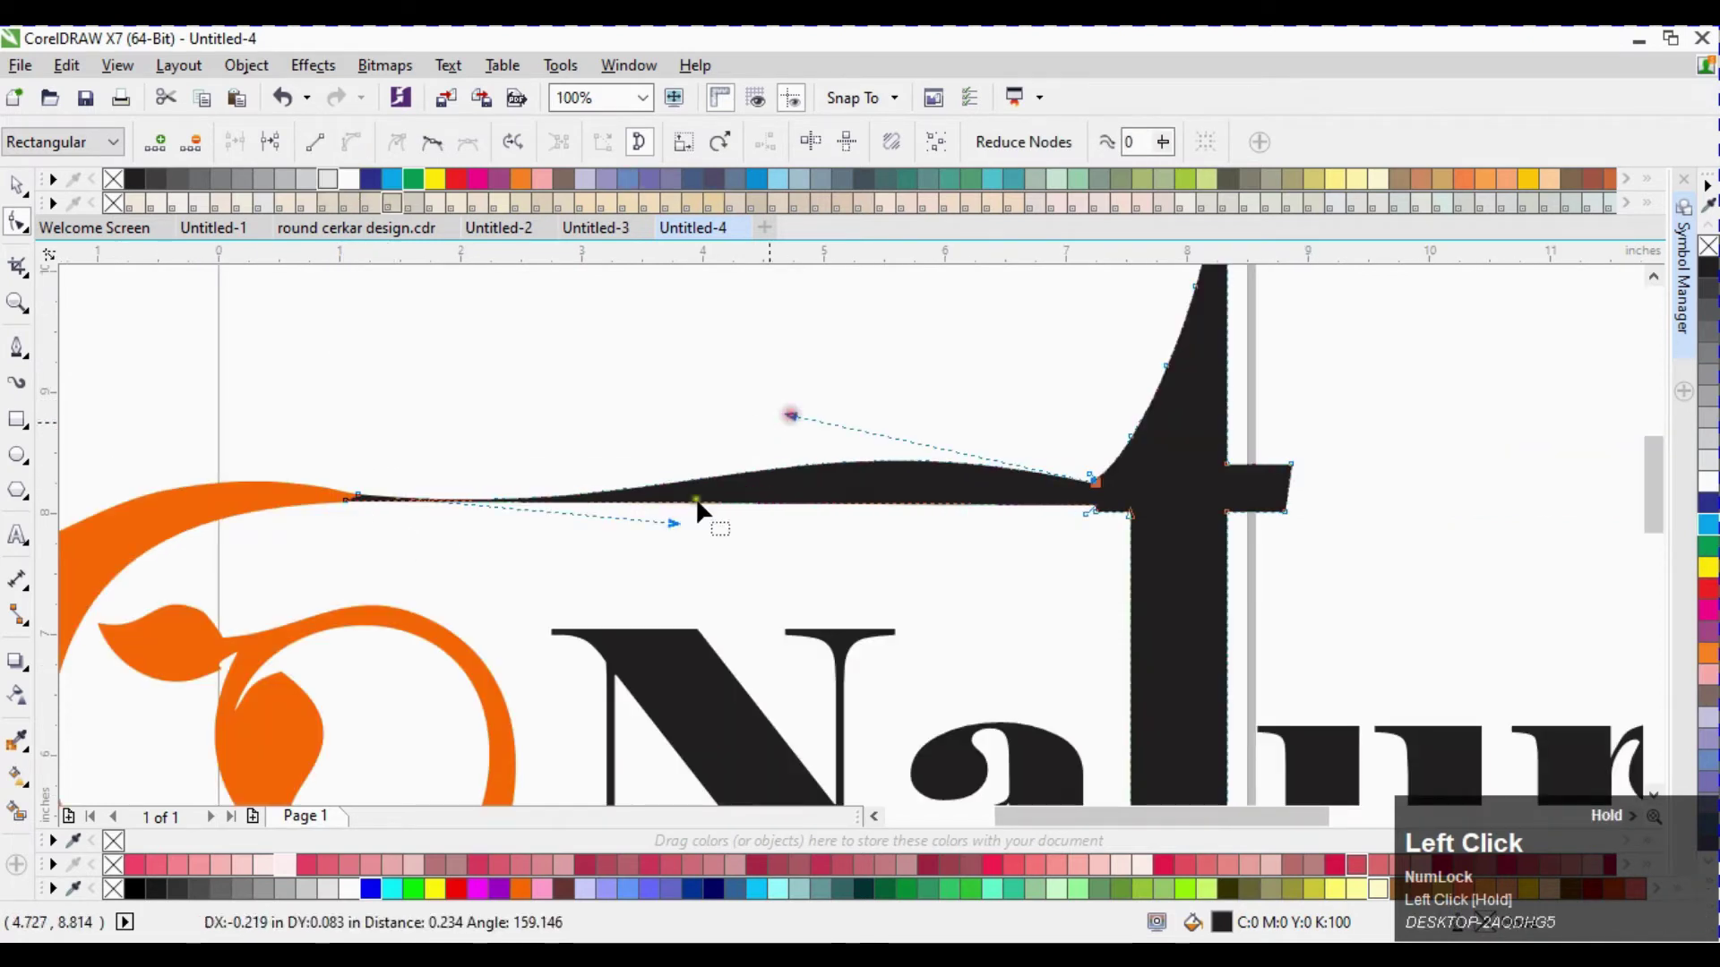
left_click_drag(674, 523, 710, 526)
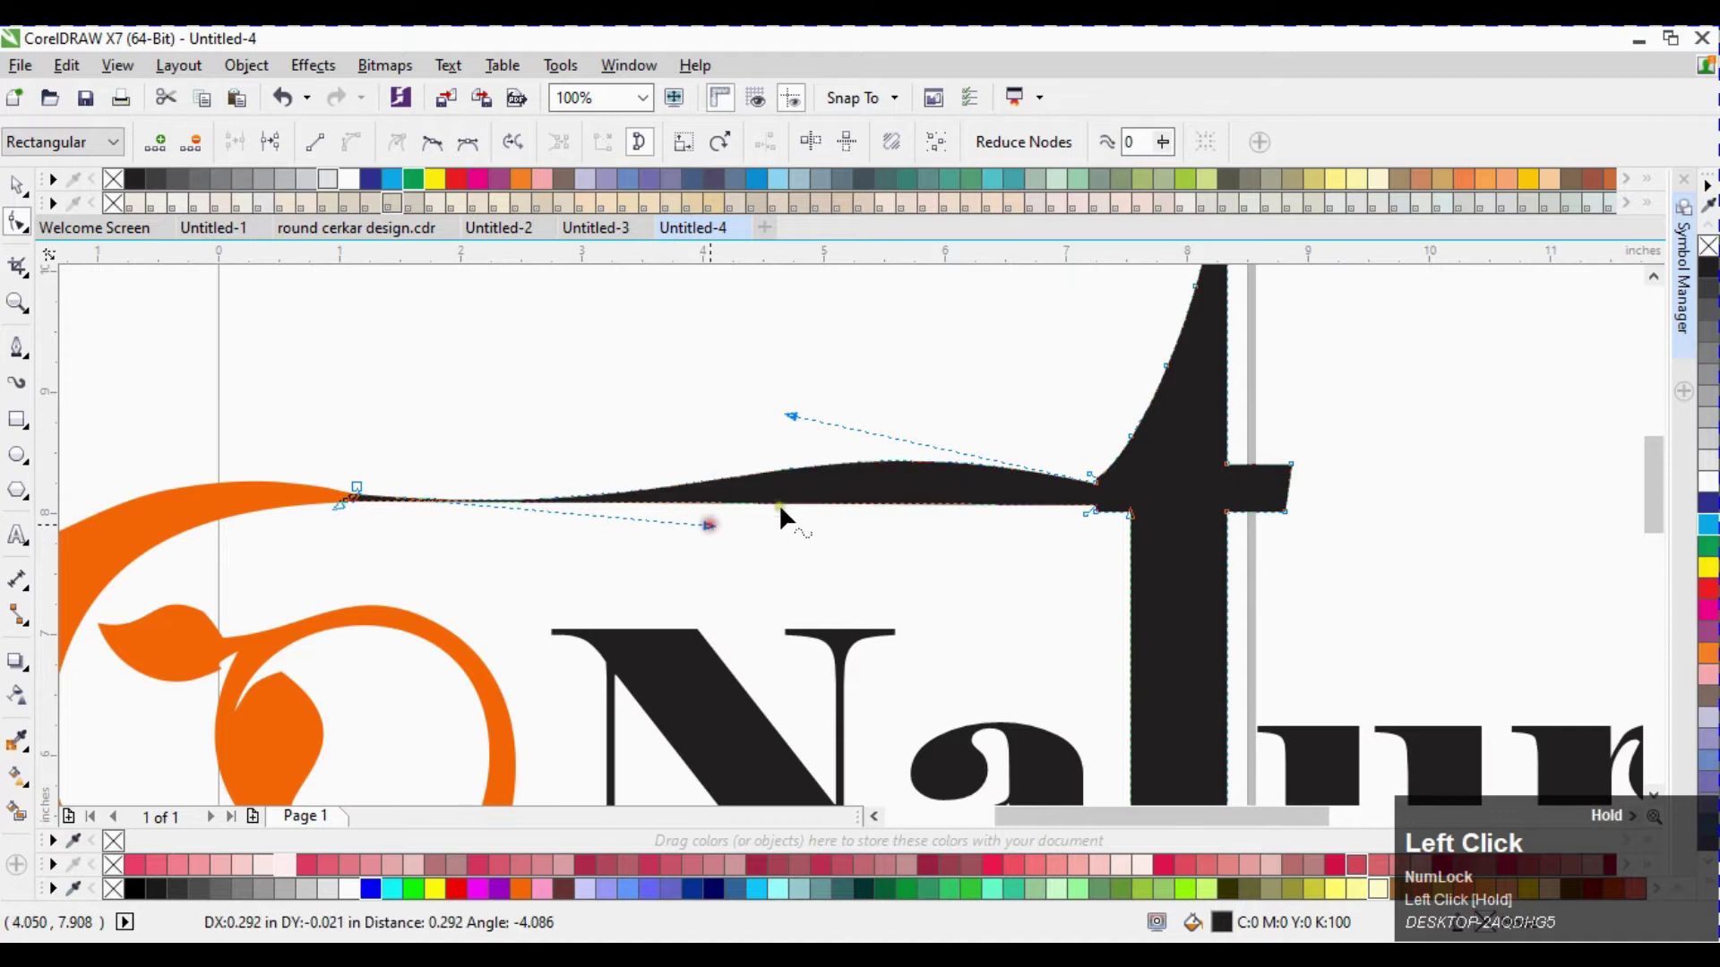
Convert the lower edge of the left crossbar extension to a curve and bend it to follow the upper edge
scroll(1106, 518, "up", 1)
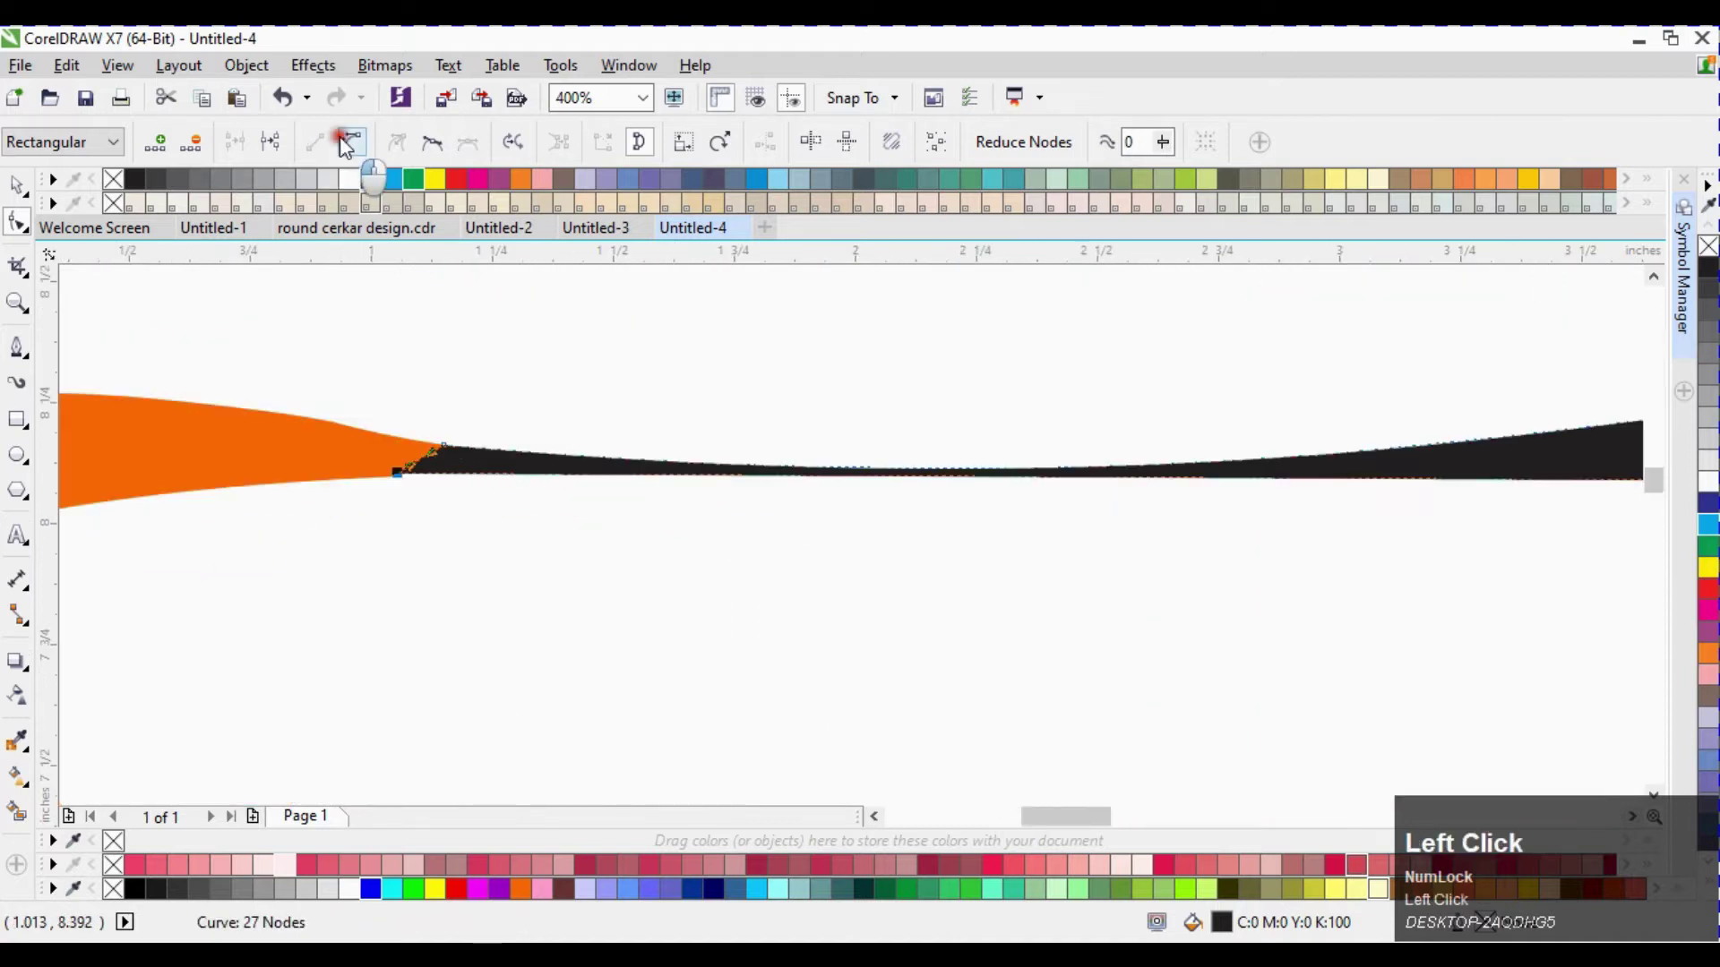
scroll(391, 479, "down", 1)
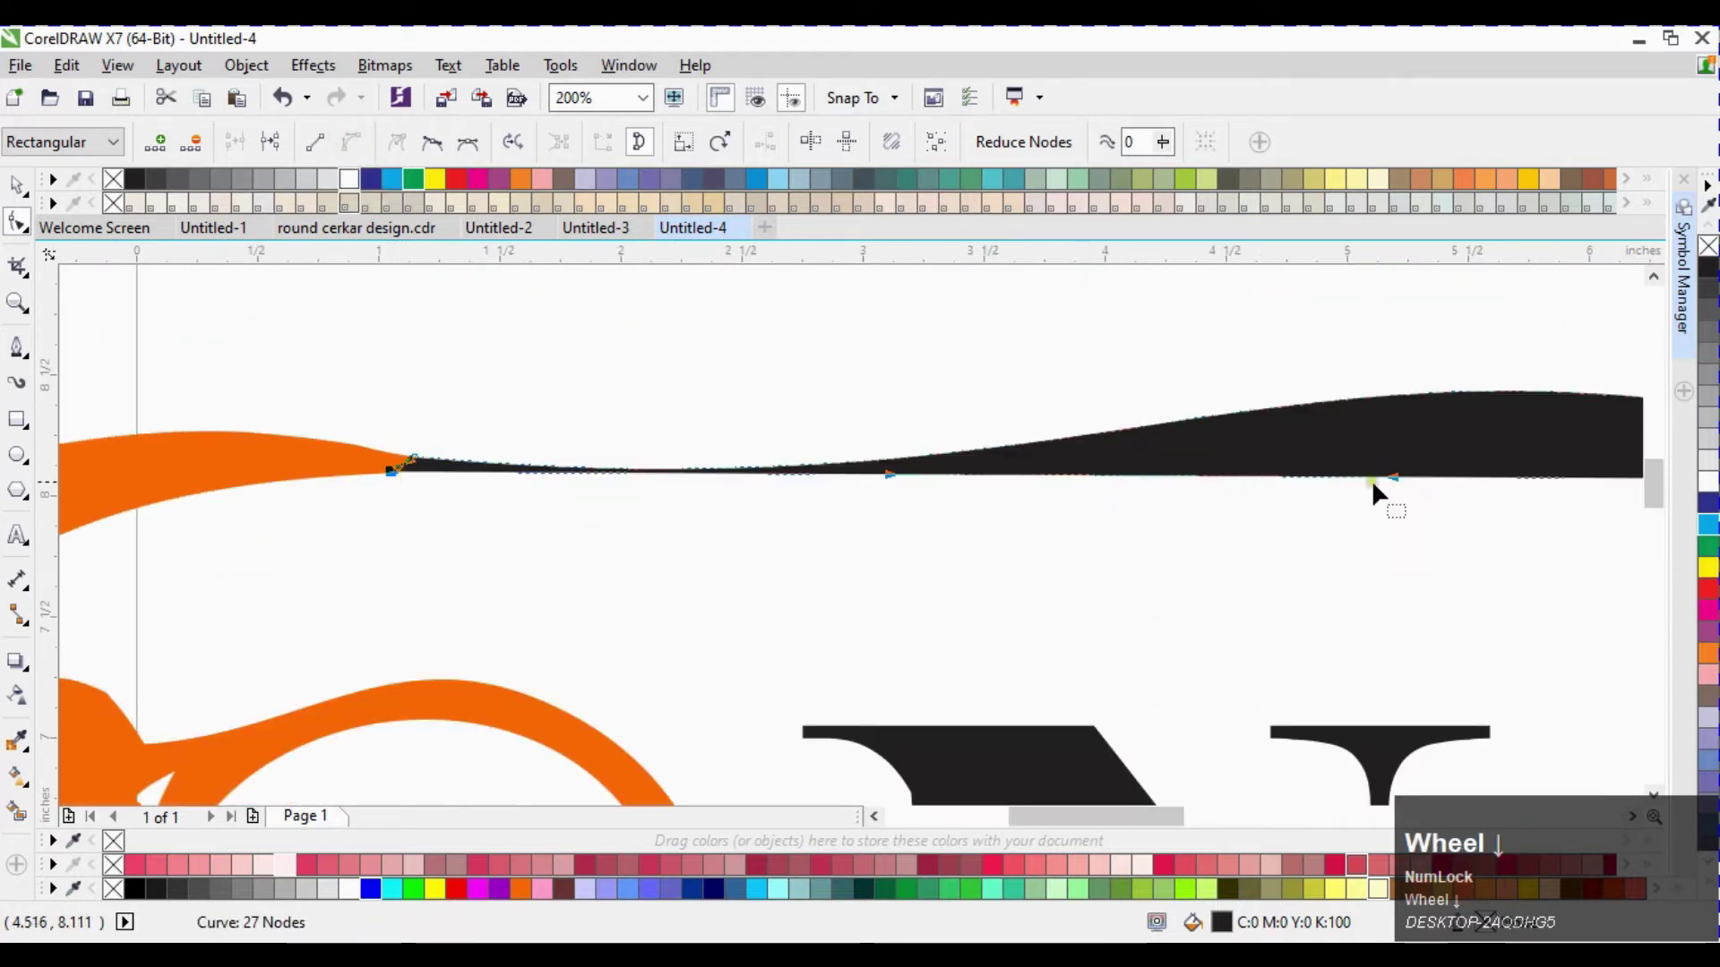
left_click_drag(1393, 472, 1523, 368)
left_click(882, 474)
left_click_drag(886, 475, 913, 506)
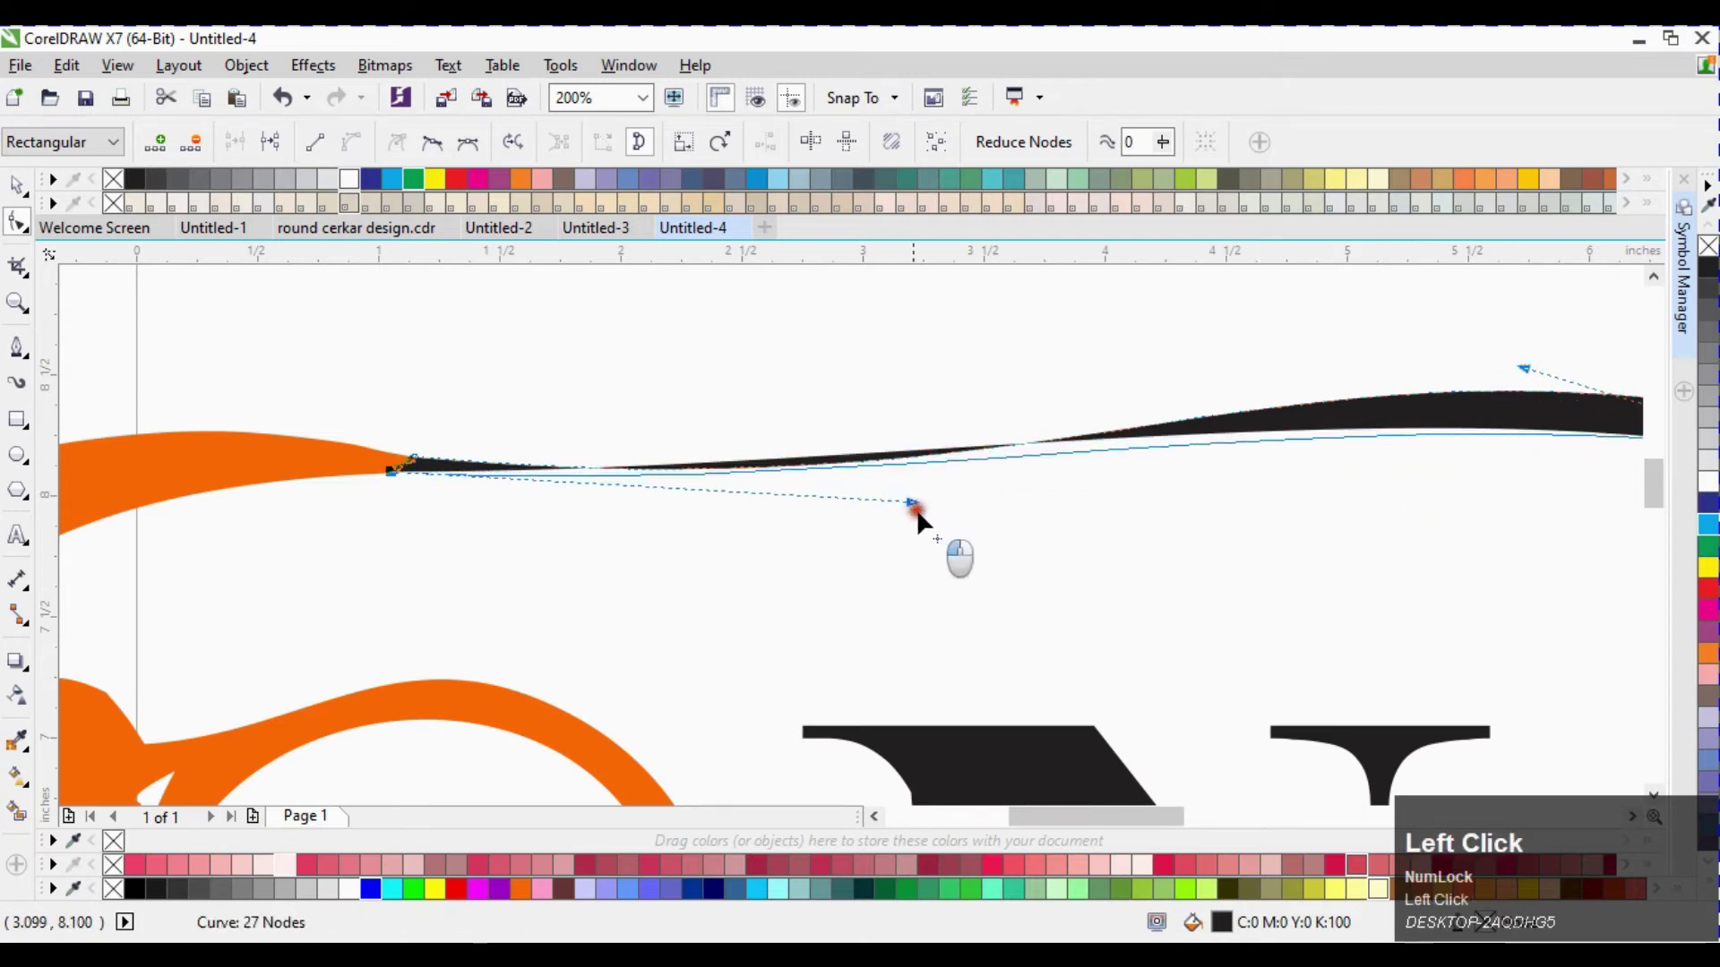
left_click(596, 363)
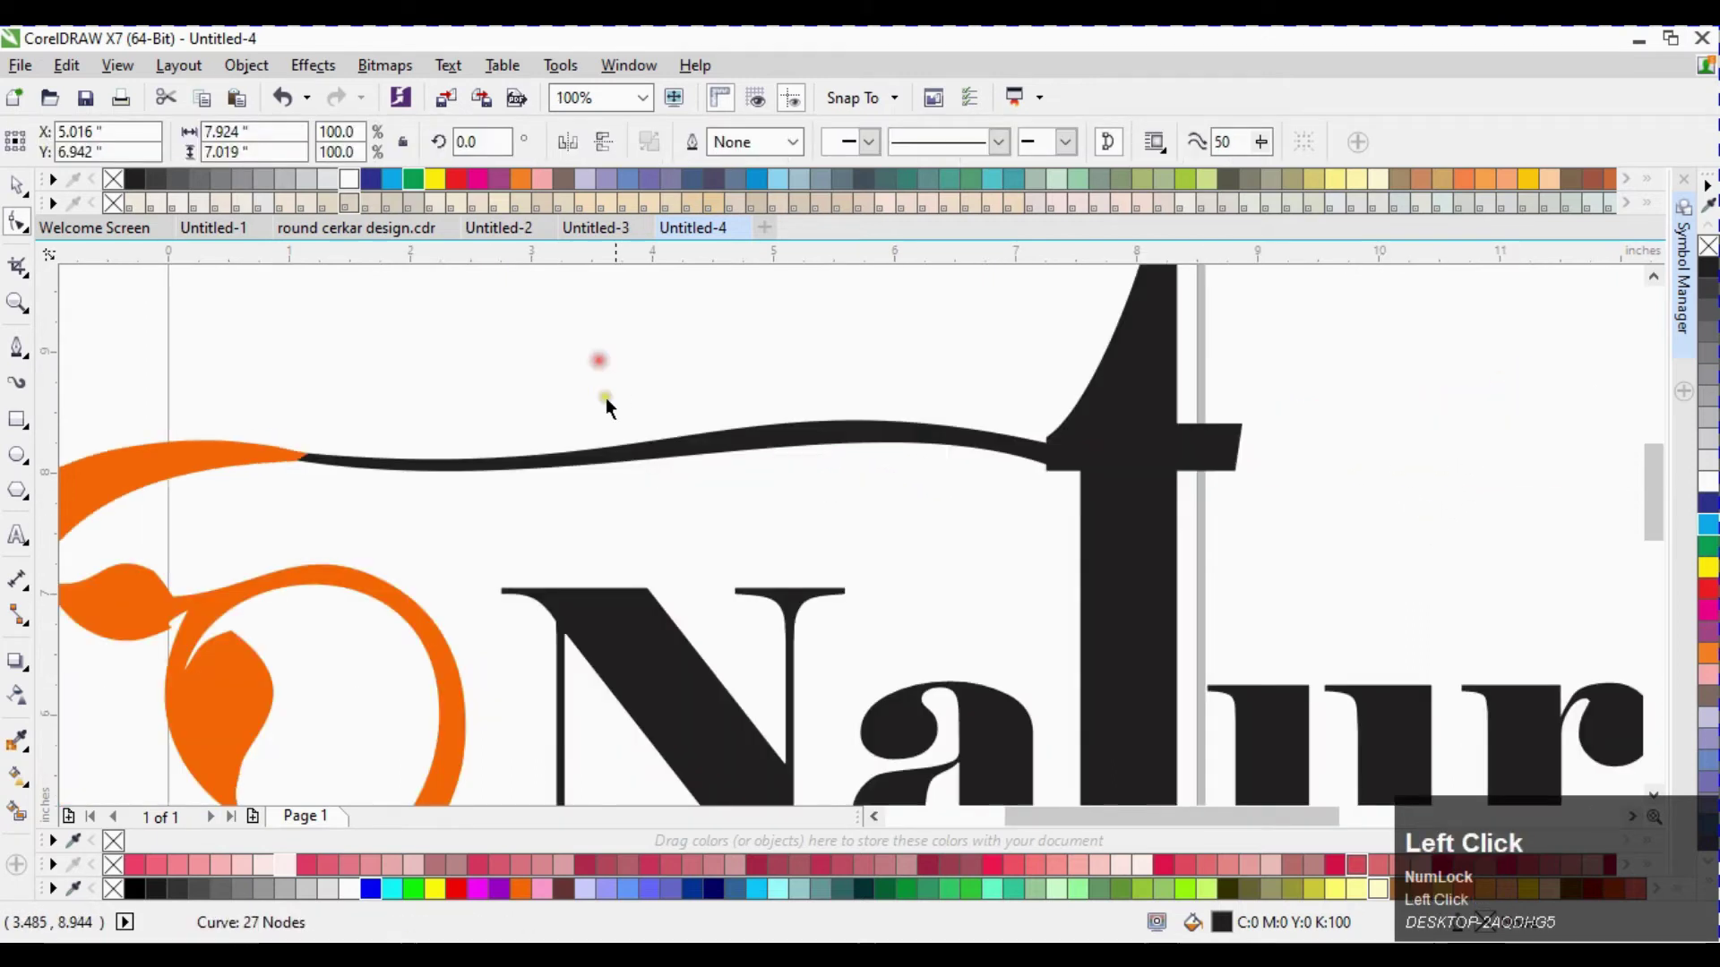
scroll(633, 446, "down", 1)
left_click(507, 374)
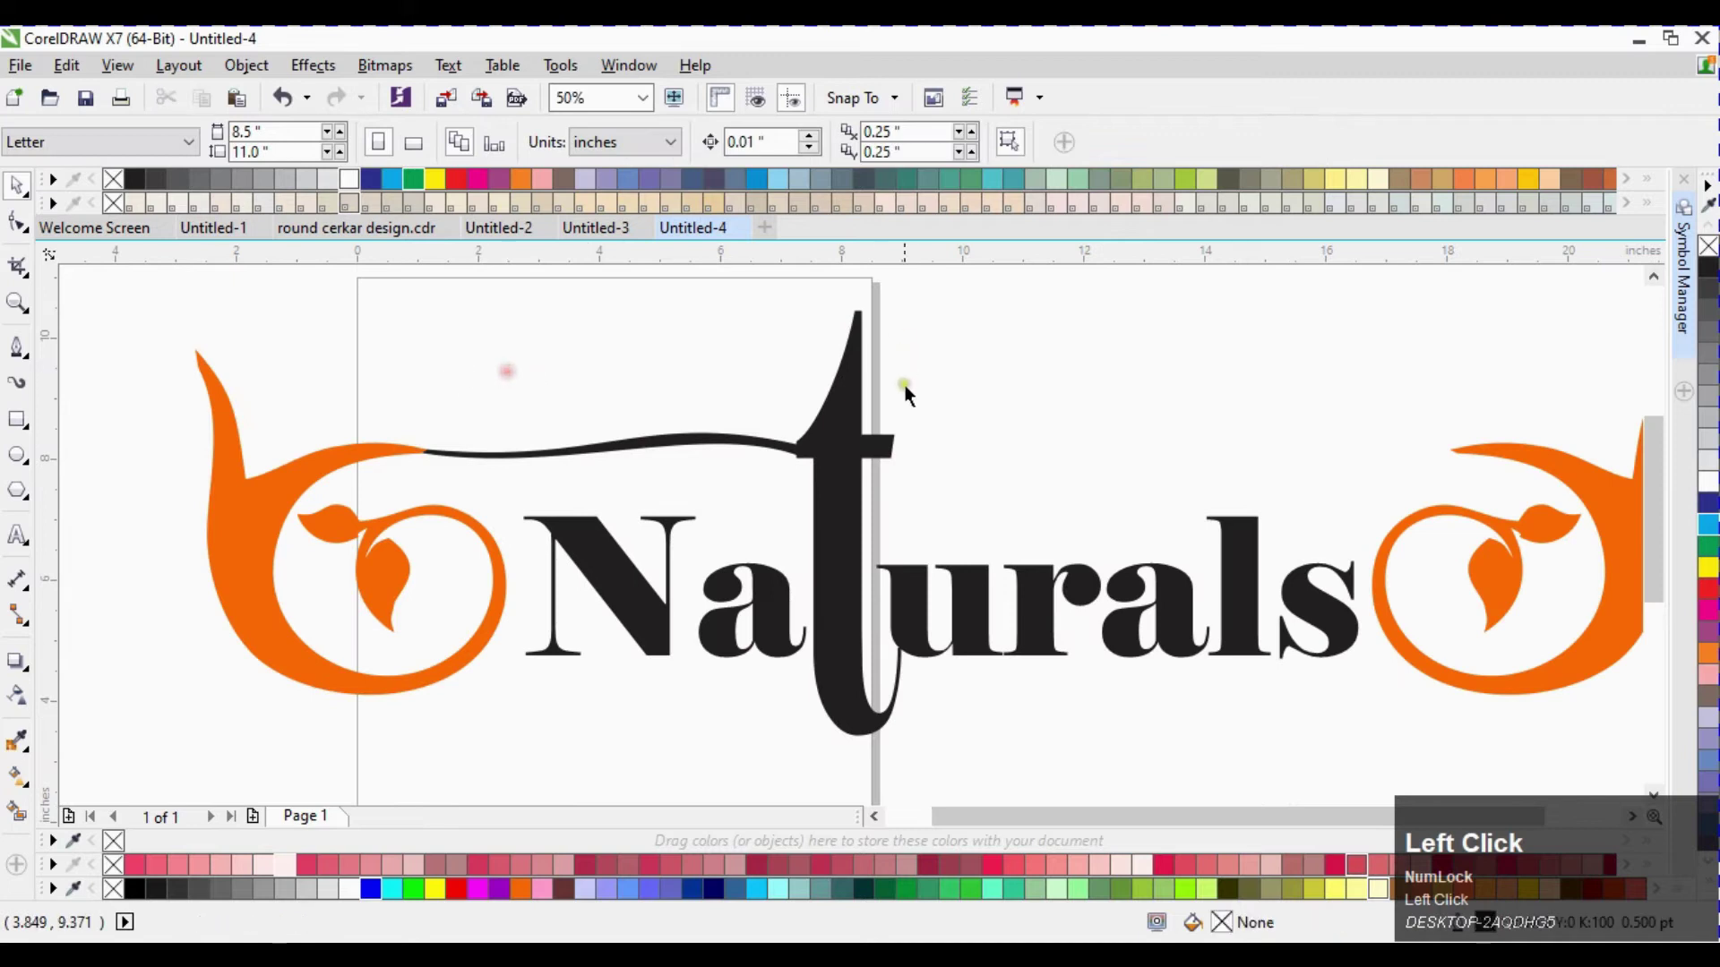
Extend the right end of the t's crossbar to the mirrored logo's tip and bend its edges into a wave
left_click(907, 446)
scroll(910, 444, "up", 2)
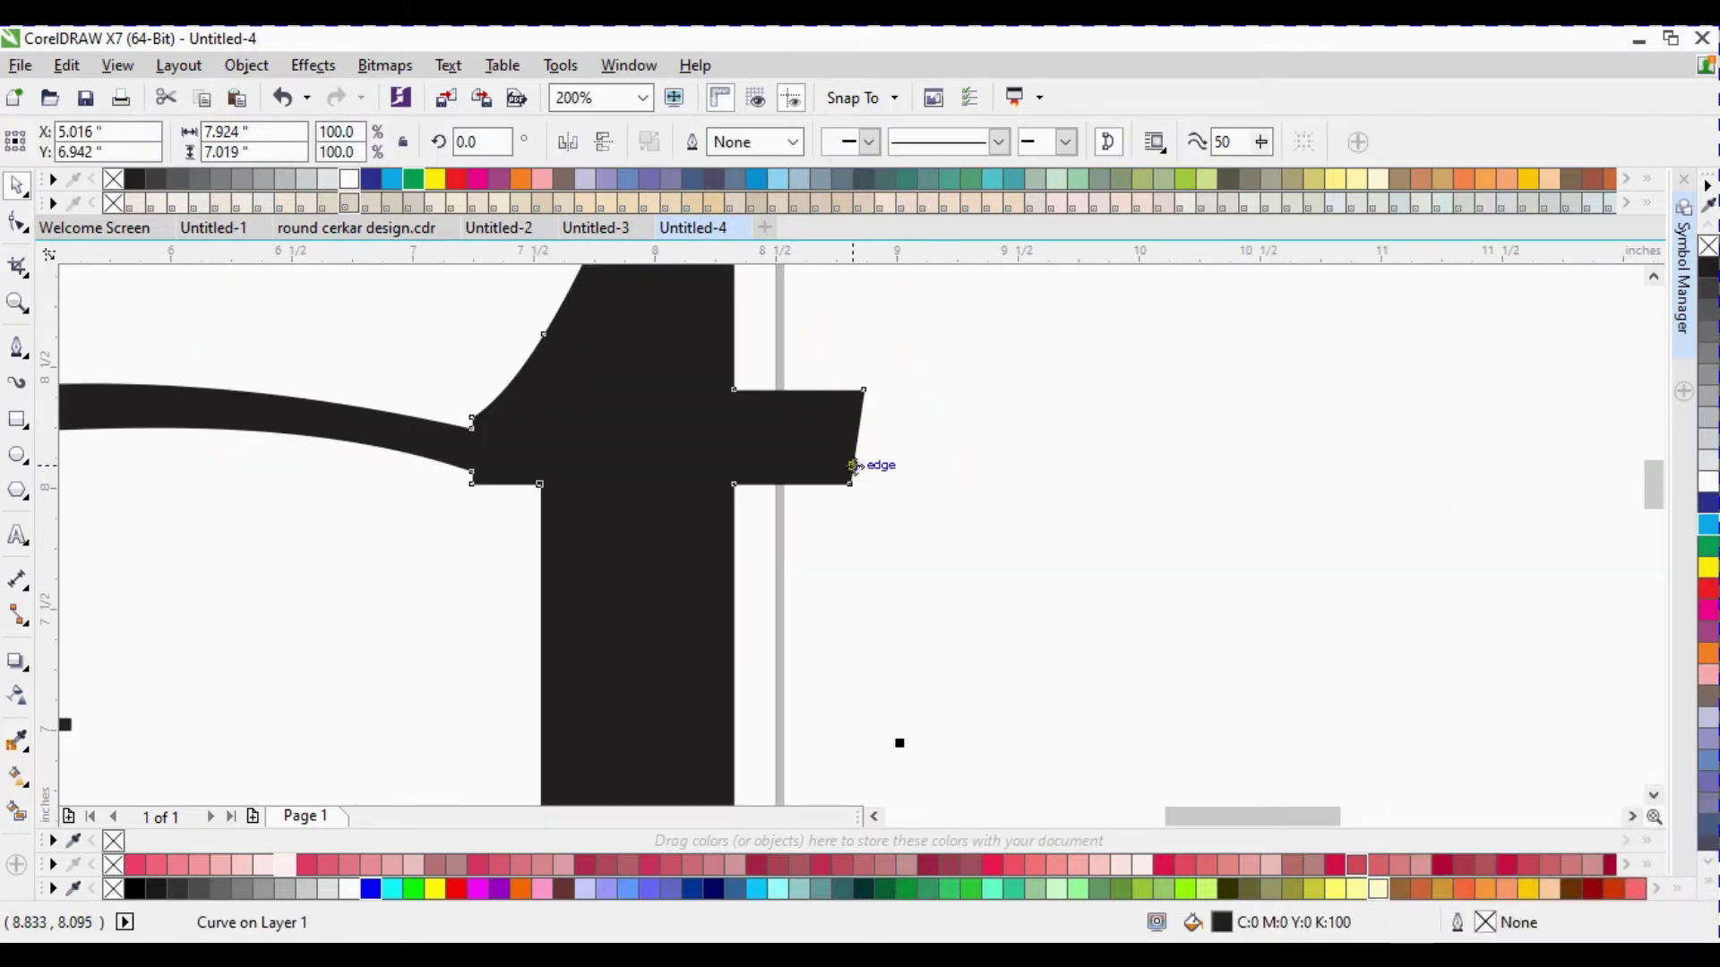
scroll(881, 451, "down", 2)
key("F10")
left_click_drag(926, 532, 1320, 524)
scroll(1379, 523, "up", 2)
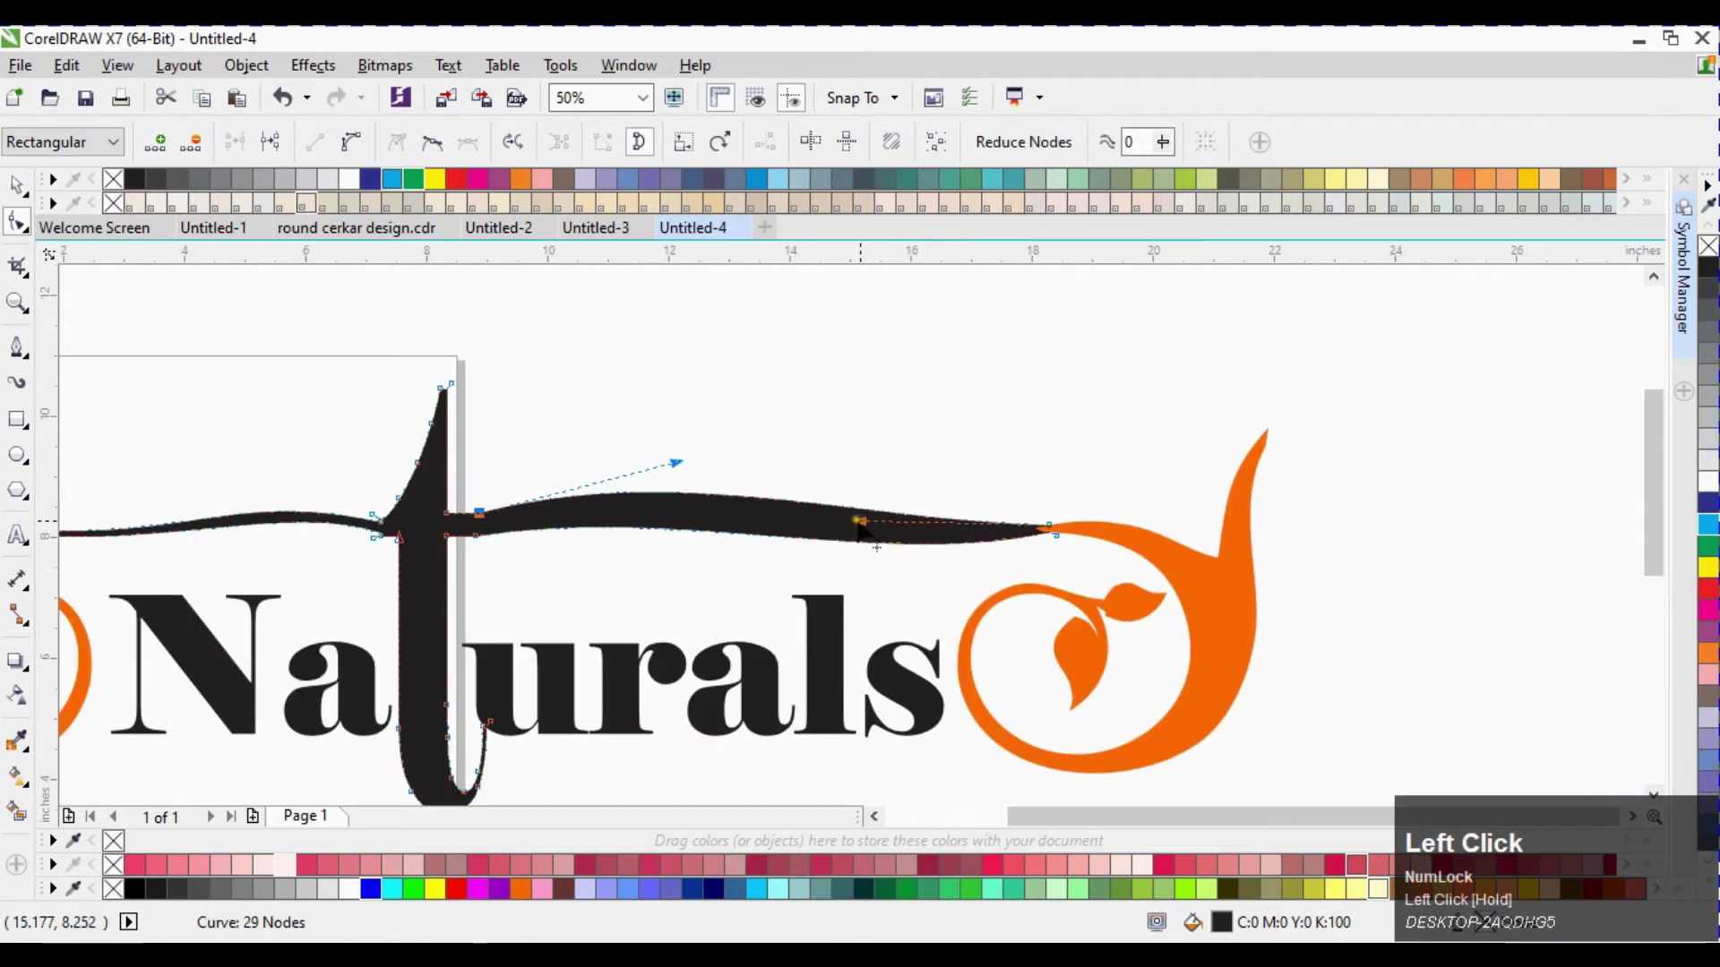
left_click_drag(858, 523, 879, 556)
left_click_drag(671, 460, 645, 452)
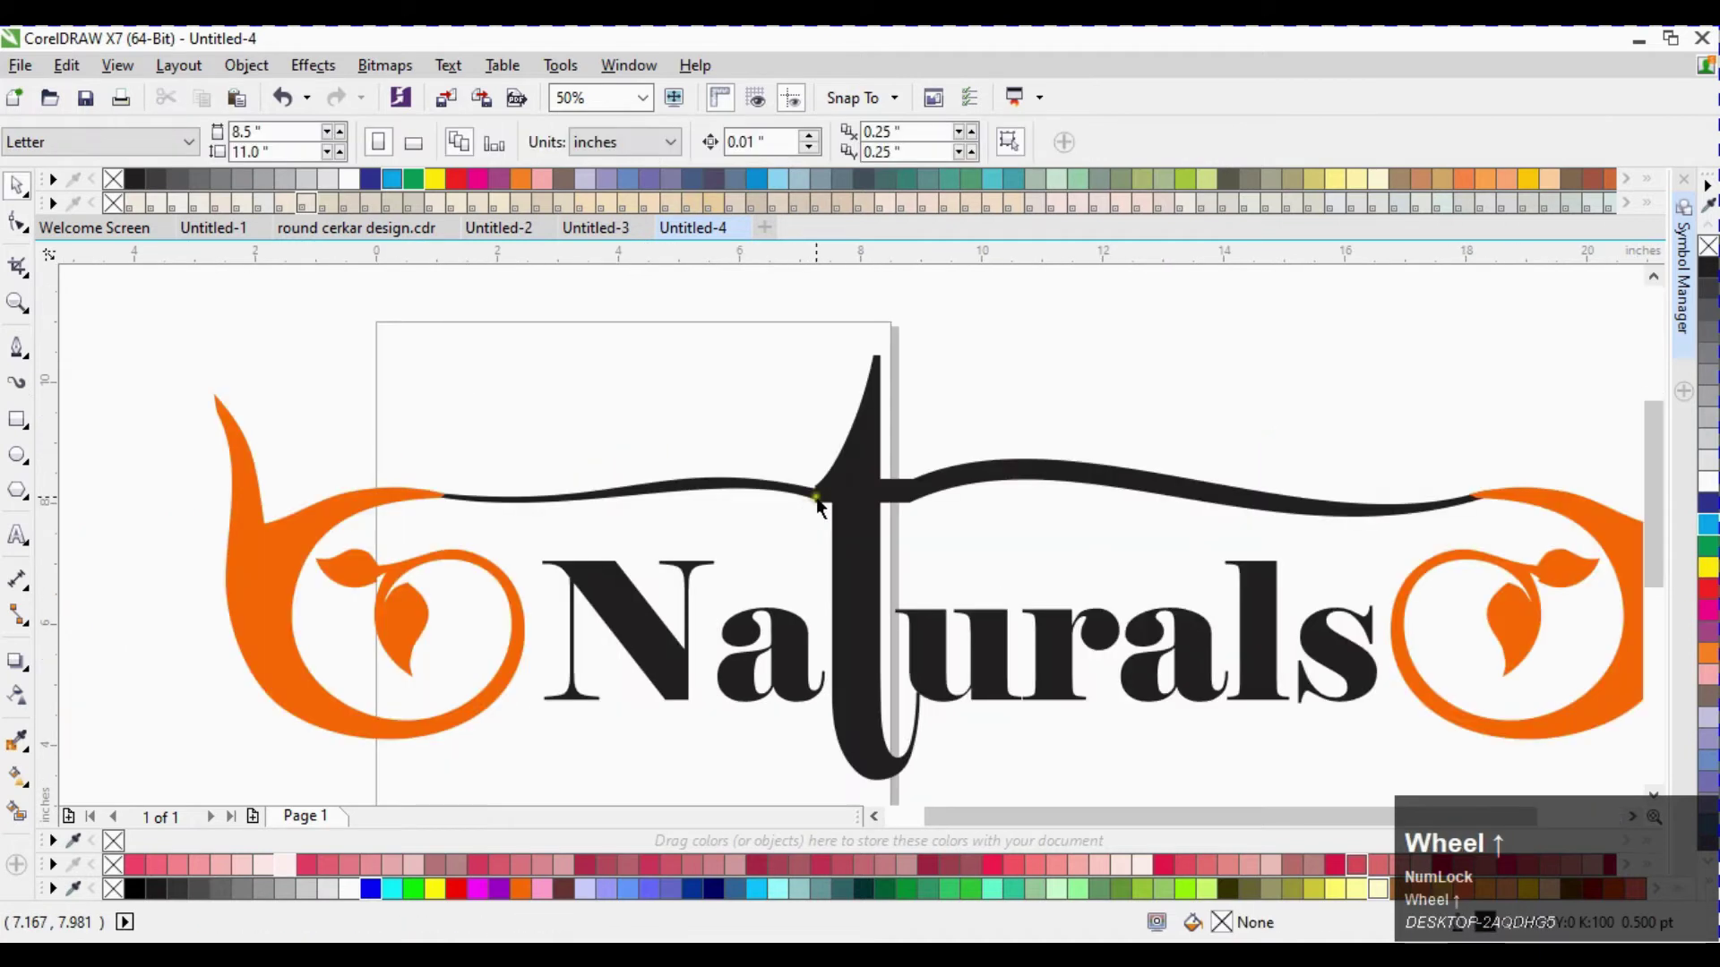
Refine the upper curve of the left crossbar extension by lengthening its curve handle near the t's stem
left_click(819, 494)
scroll(815, 493, "up", 2)
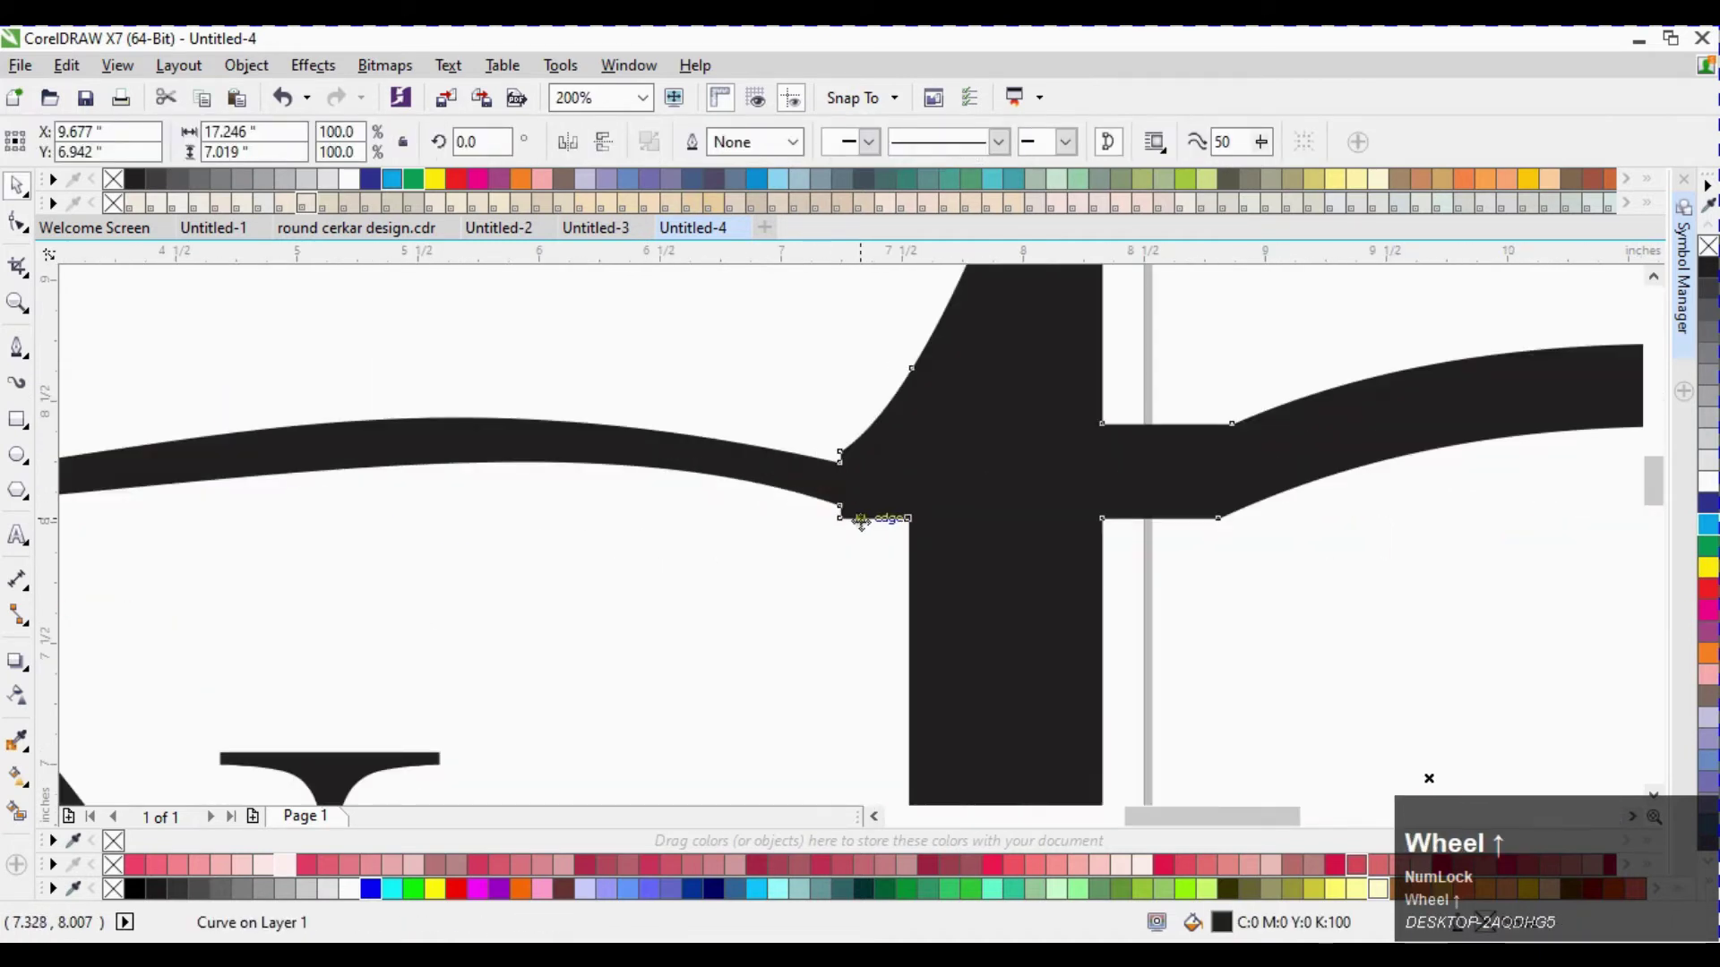
key("F10")
scroll(842, 515, "down", 2)
left_click(883, 450)
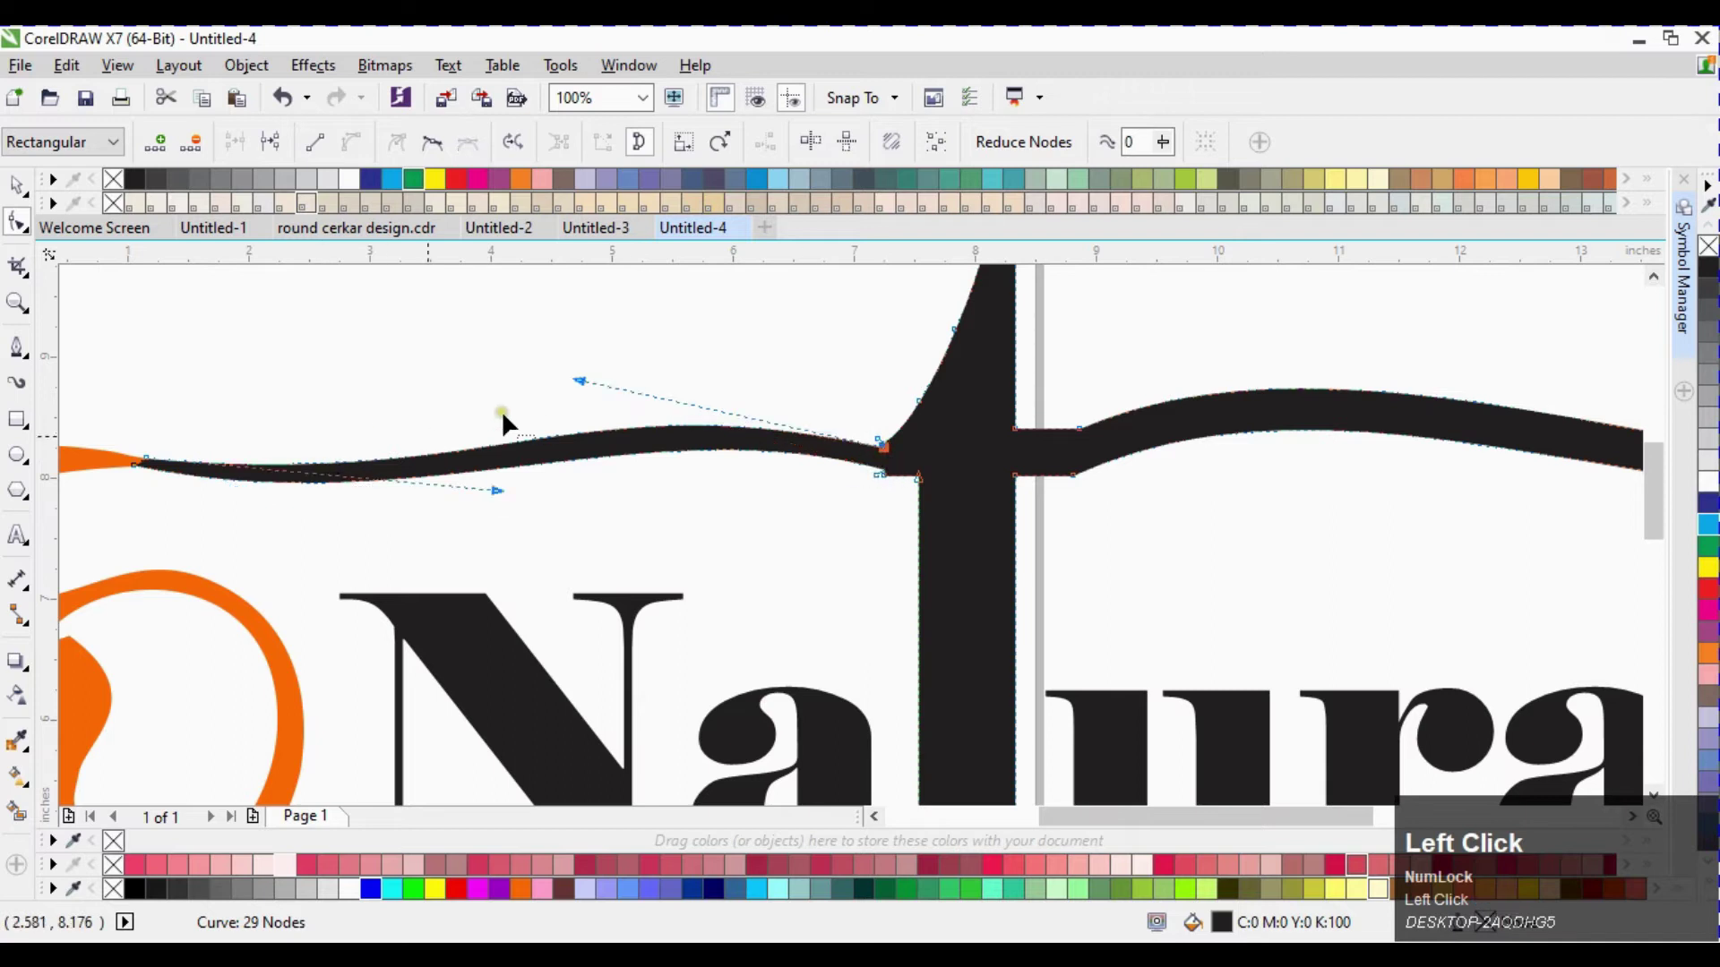
left_click_drag(578, 378, 457, 378)
key("space")
left_click(457, 368)
scroll(458, 369, "down", 2)
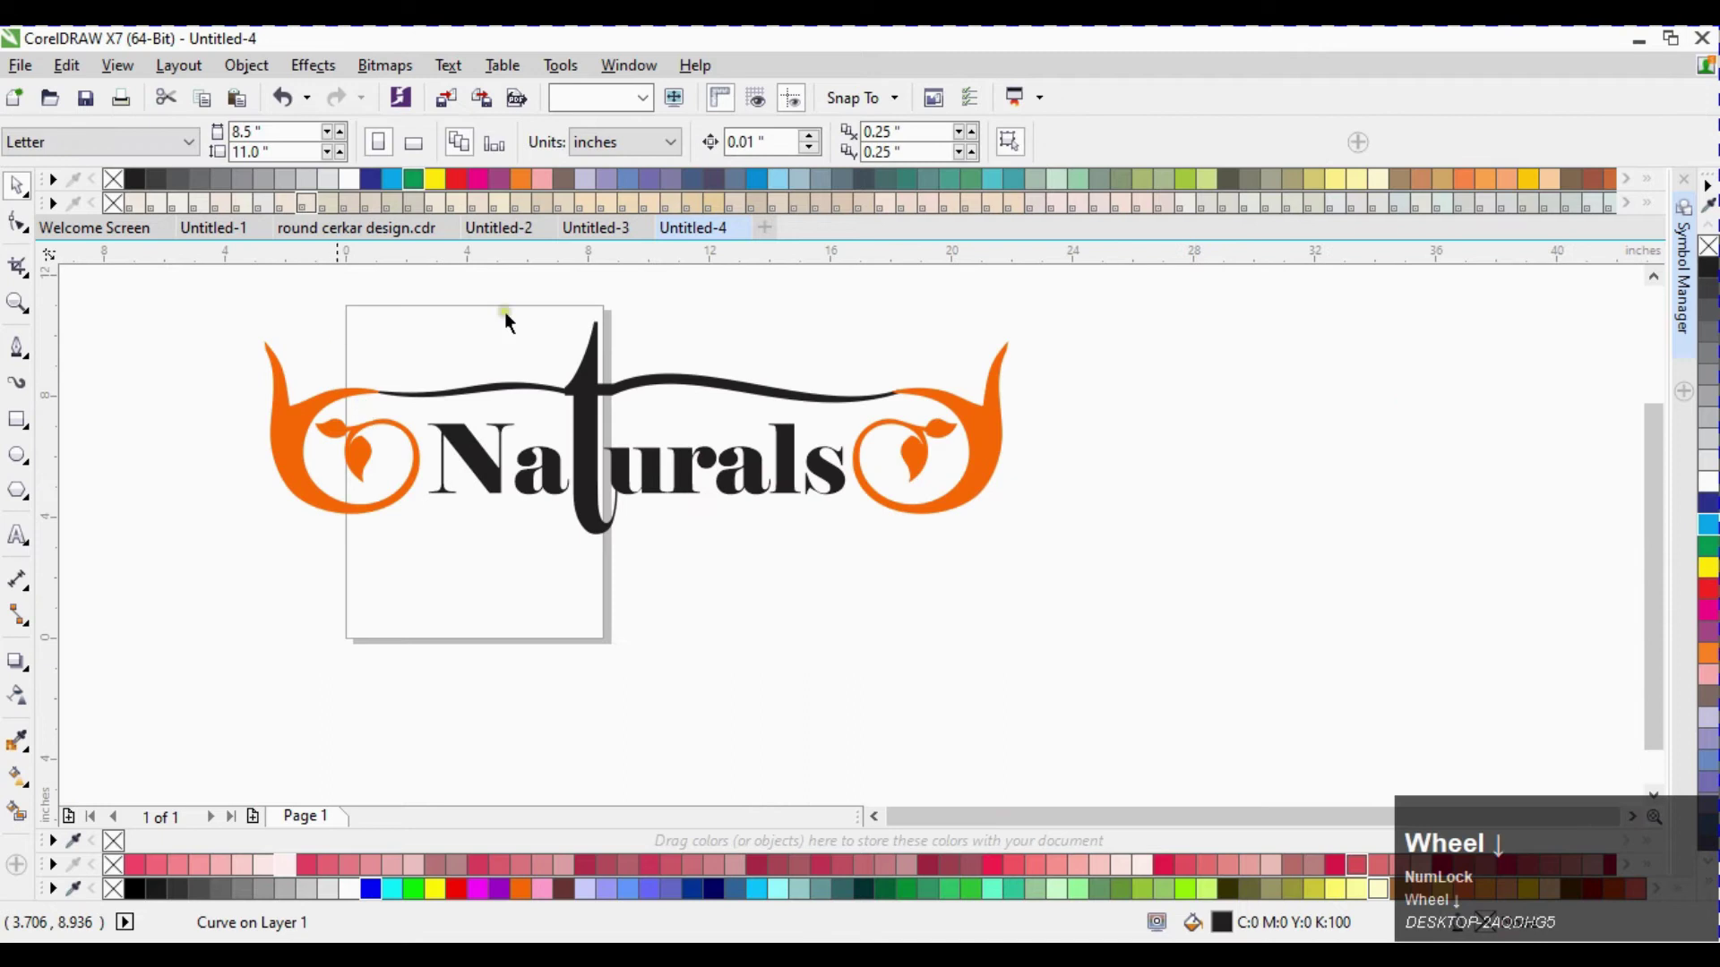
Fill the t and its crossbar with the orange sampled from the right-hand symbol
left_click(505, 347)
left_click(591, 392)
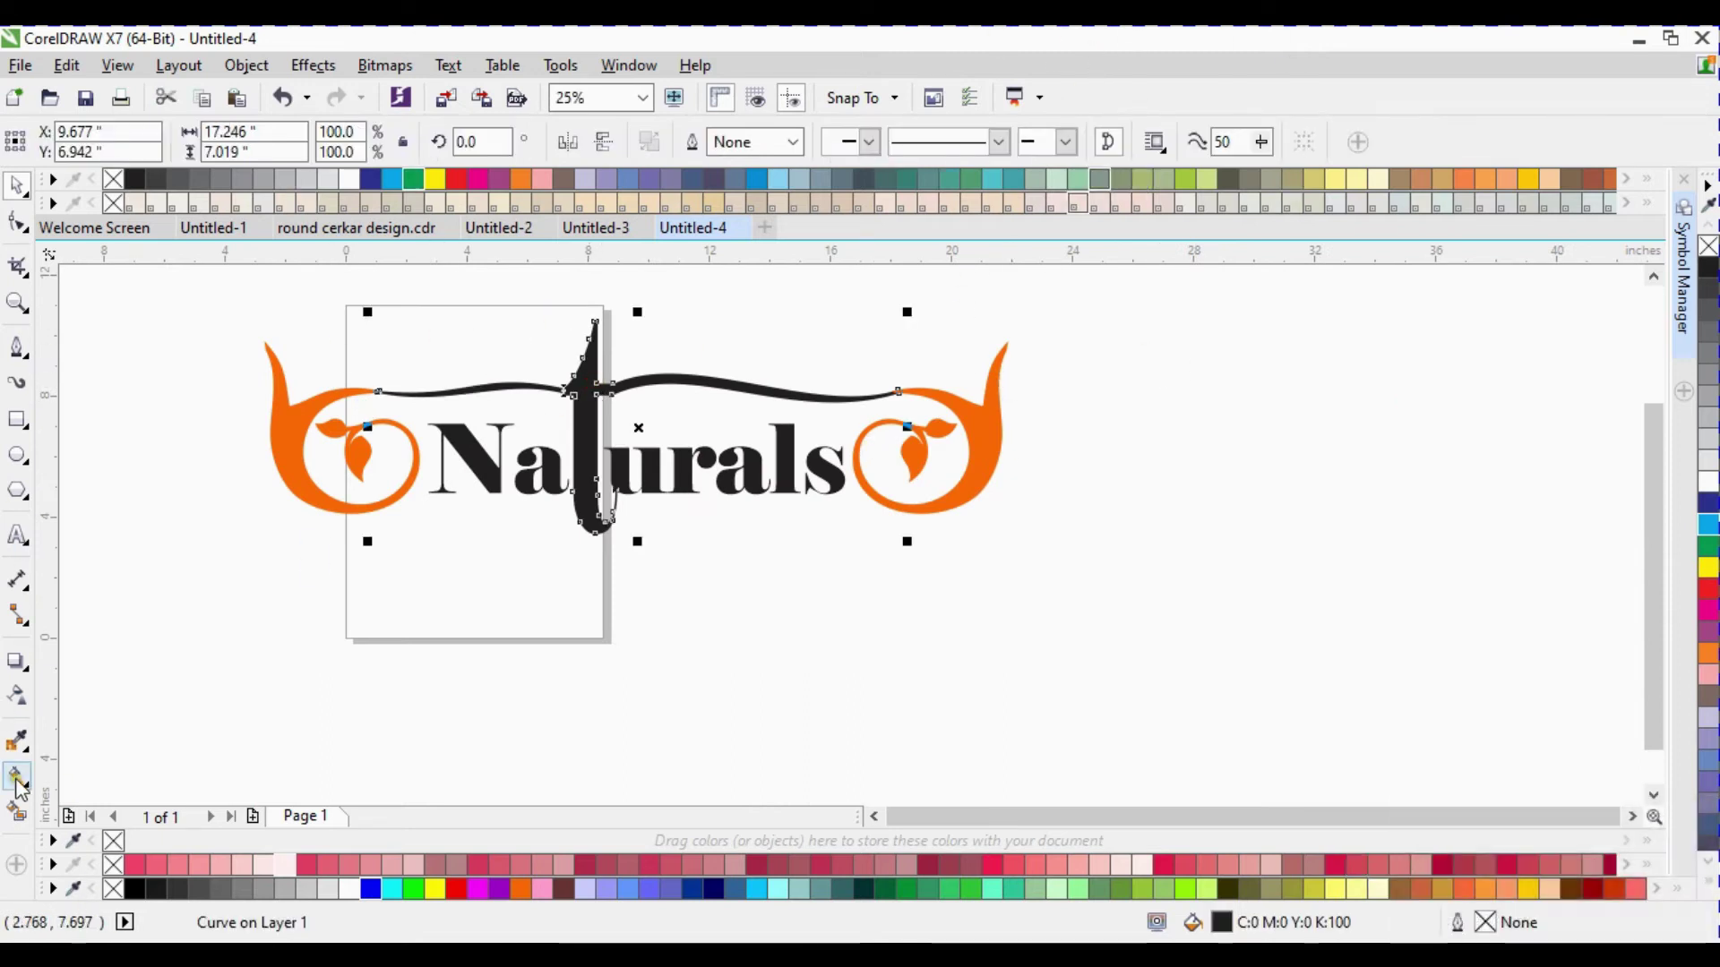
left_click(17, 740)
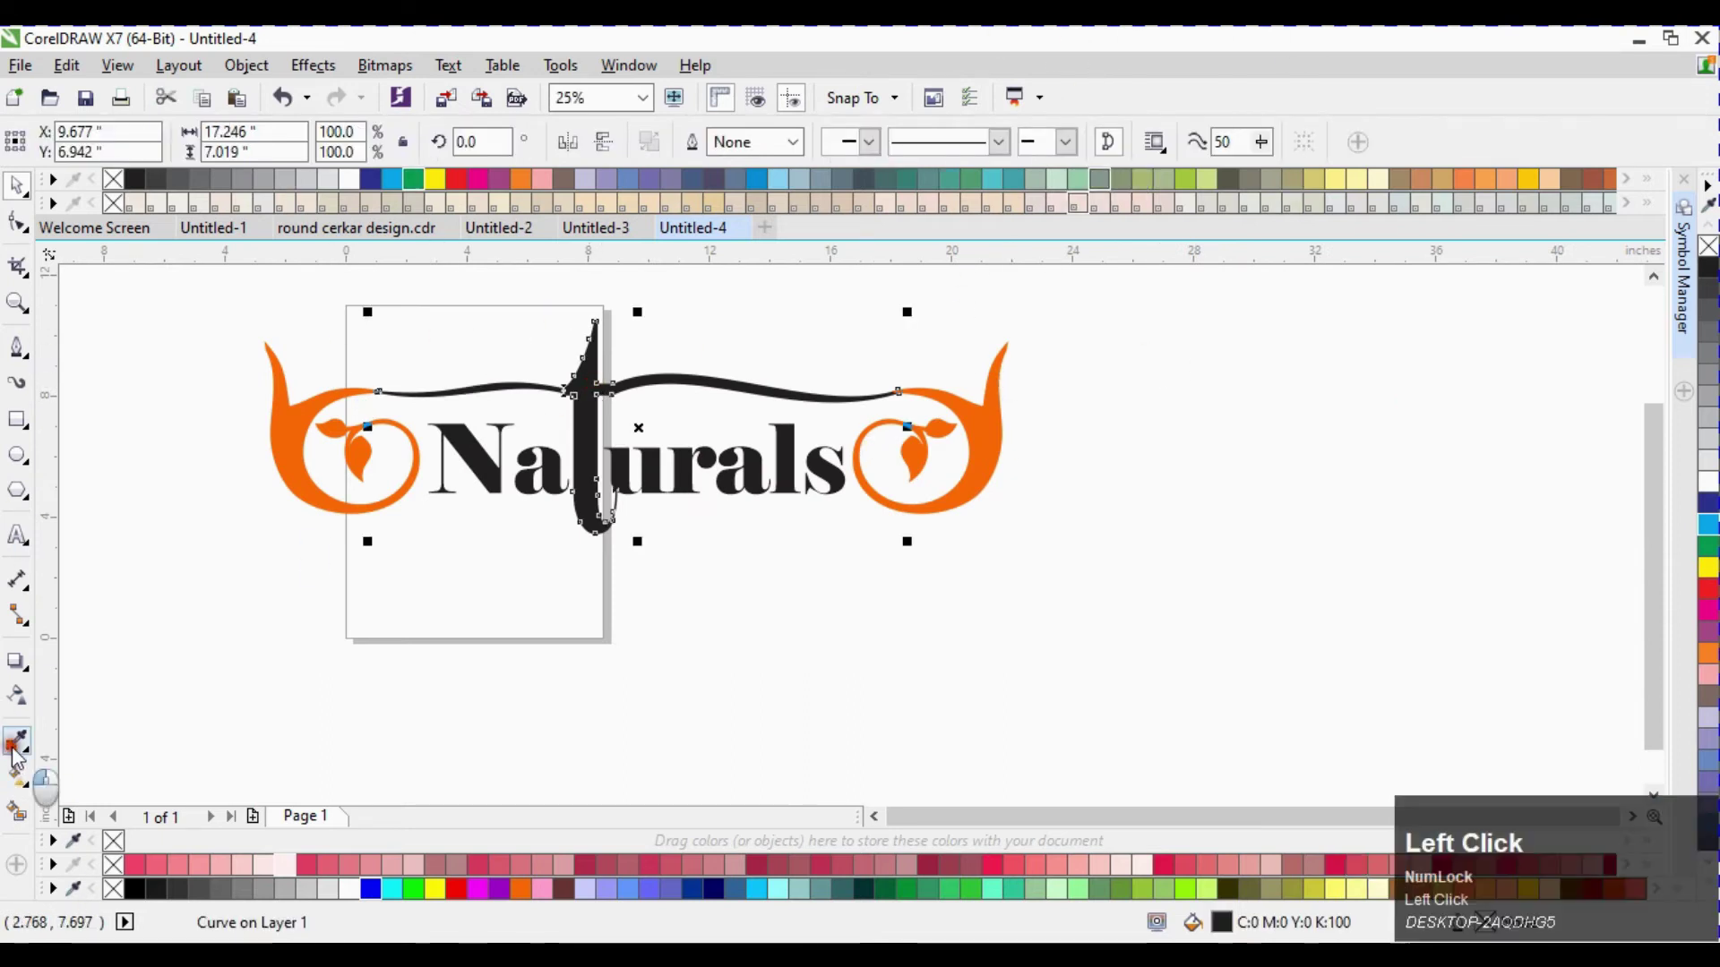
left_click(973, 411)
left_click(566, 423)
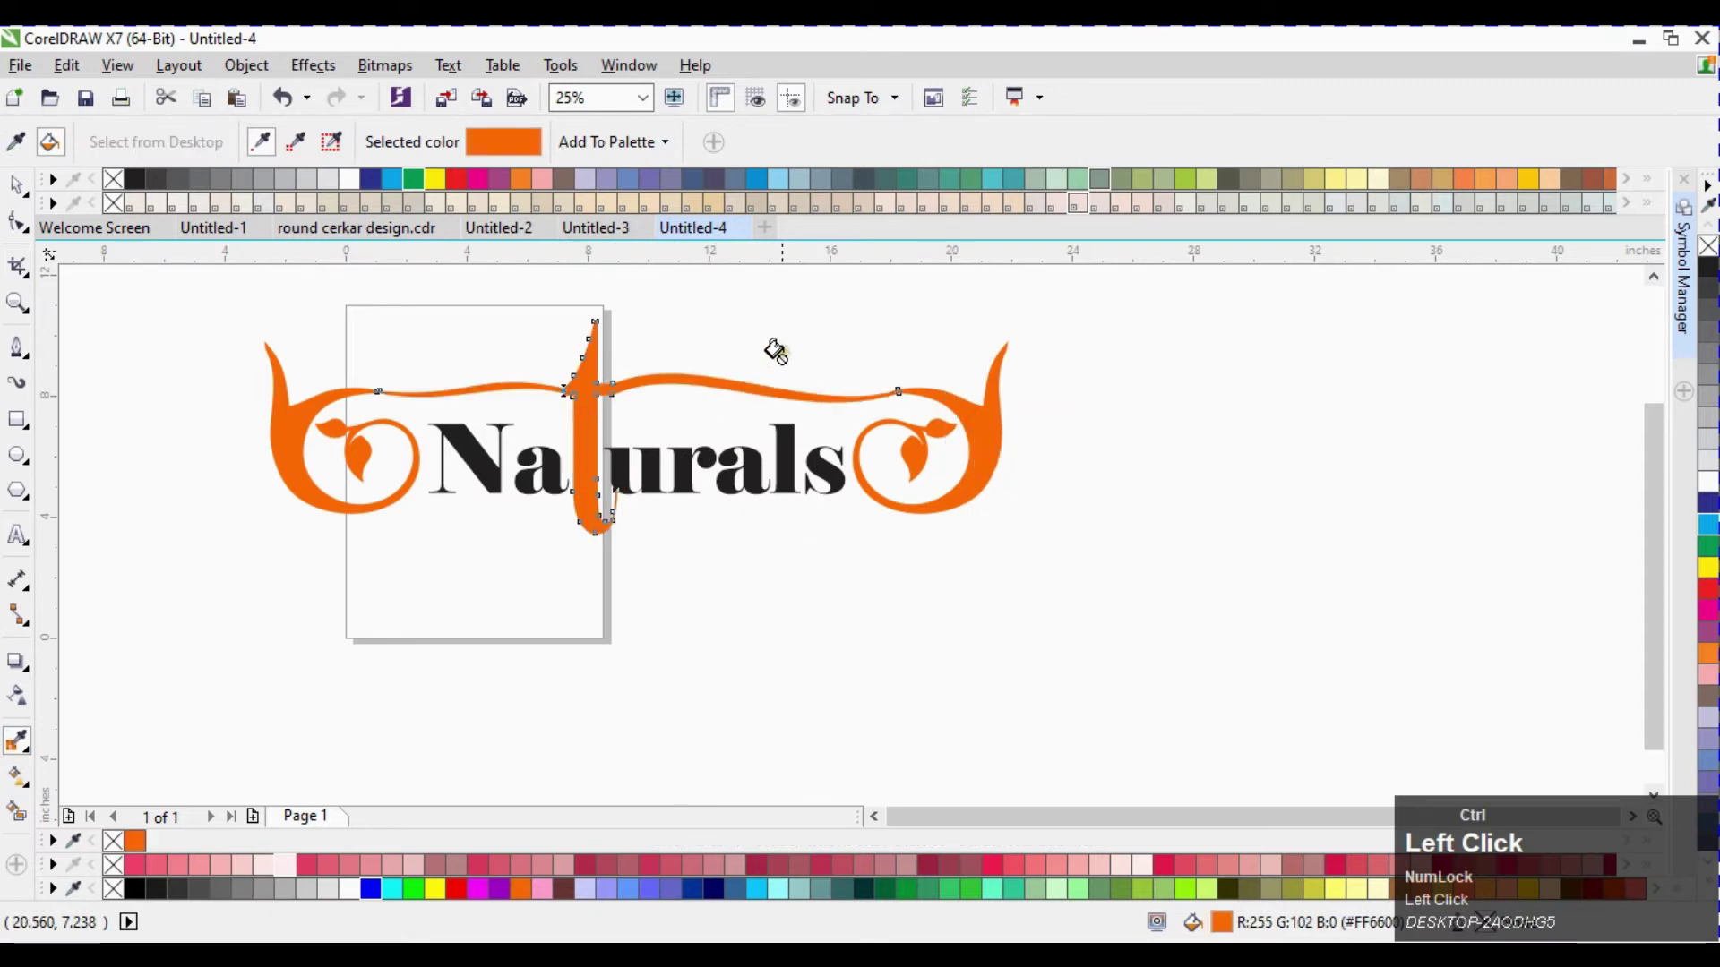
key("space")
Adjust the nodes where the left crossbar extension meets the t's stem to smooth out the small step in the joint
scroll(1228, 486, "down", 3)
key("F2")
left_click_drag(1169, 417, 645, 568)
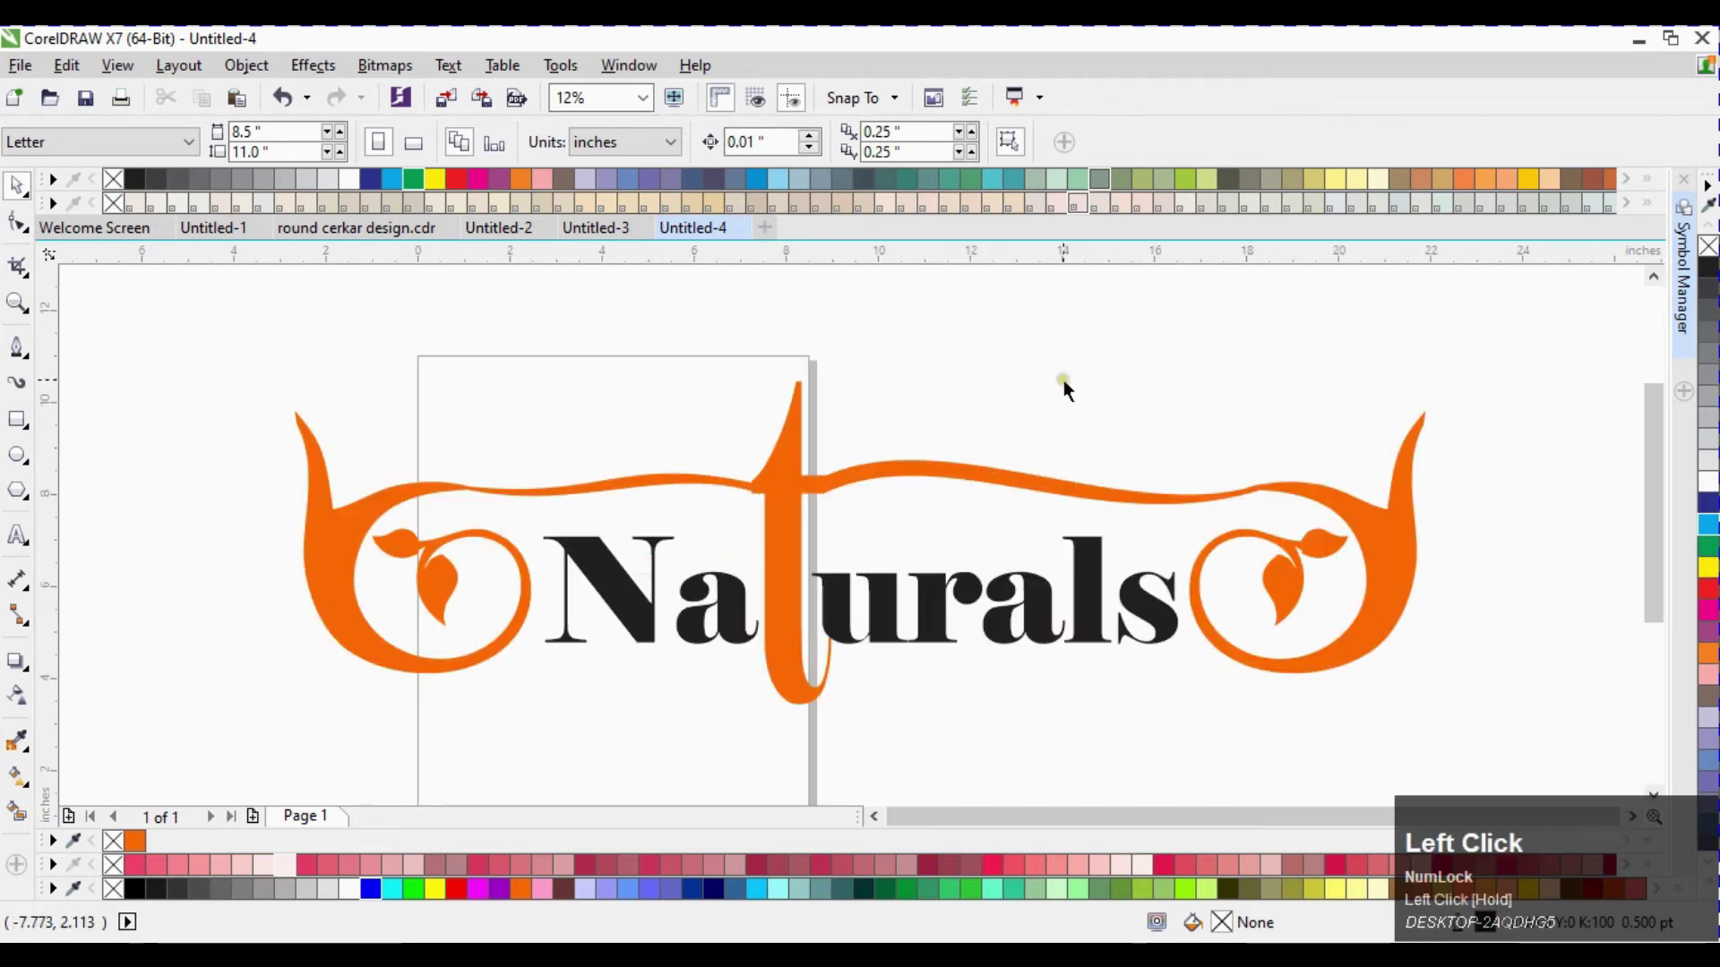
left_click(744, 491)
scroll(754, 491, "up", 3)
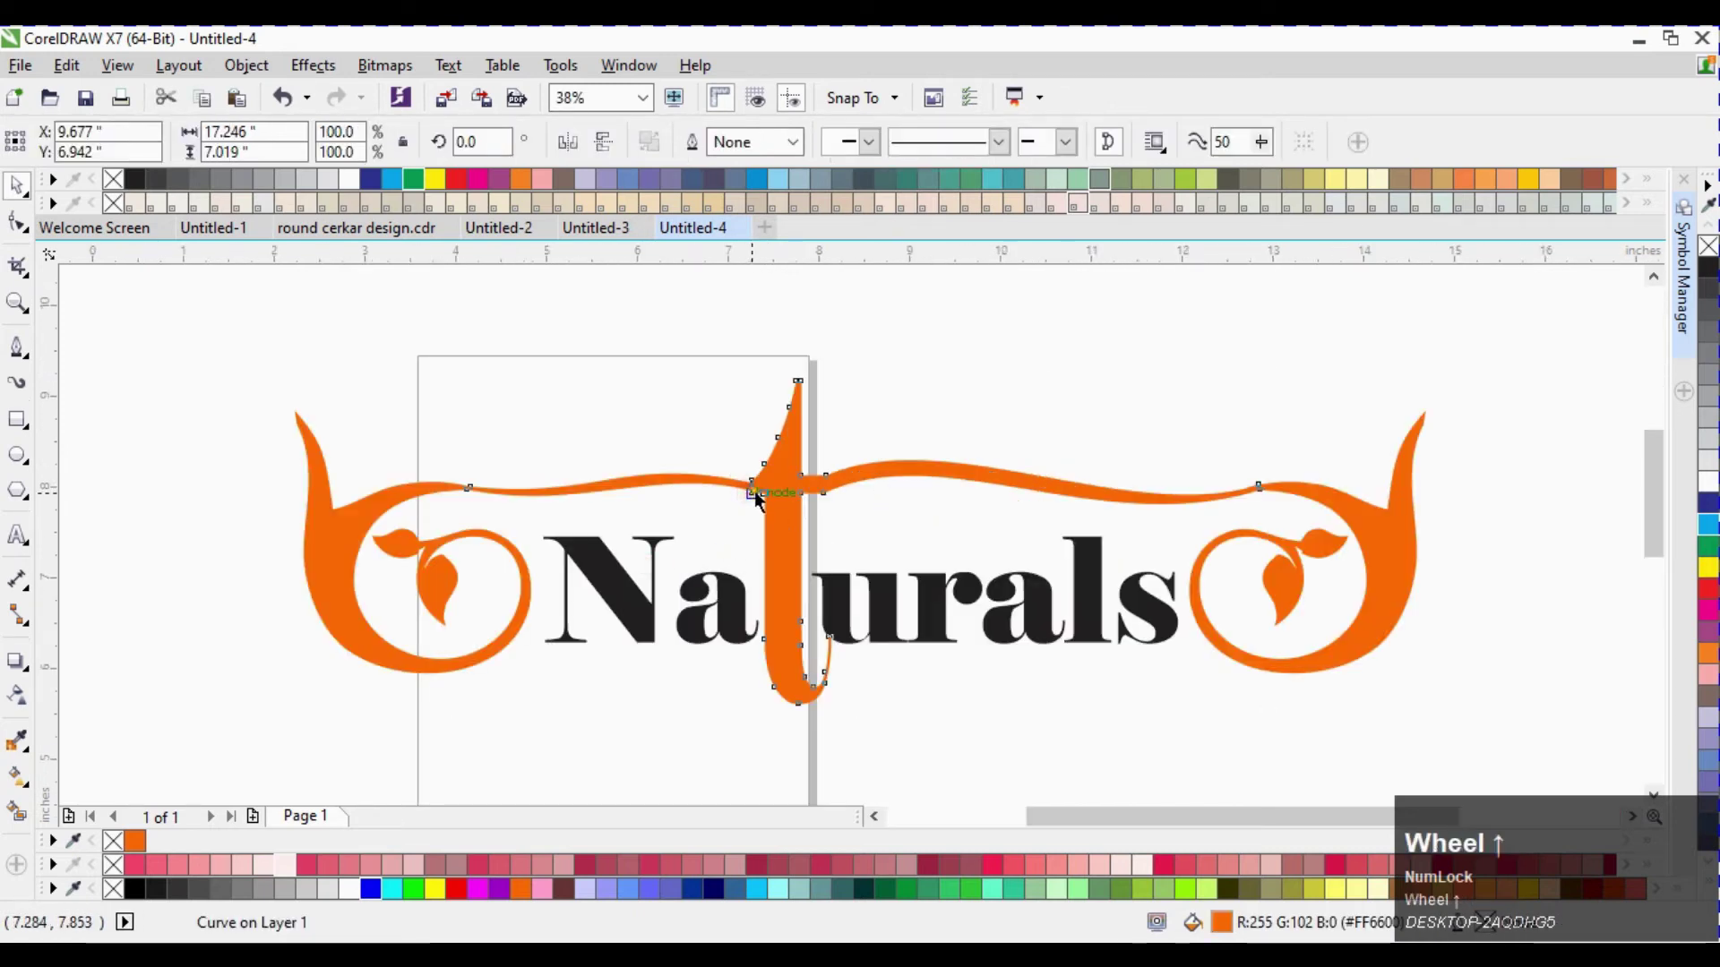
key("F10")
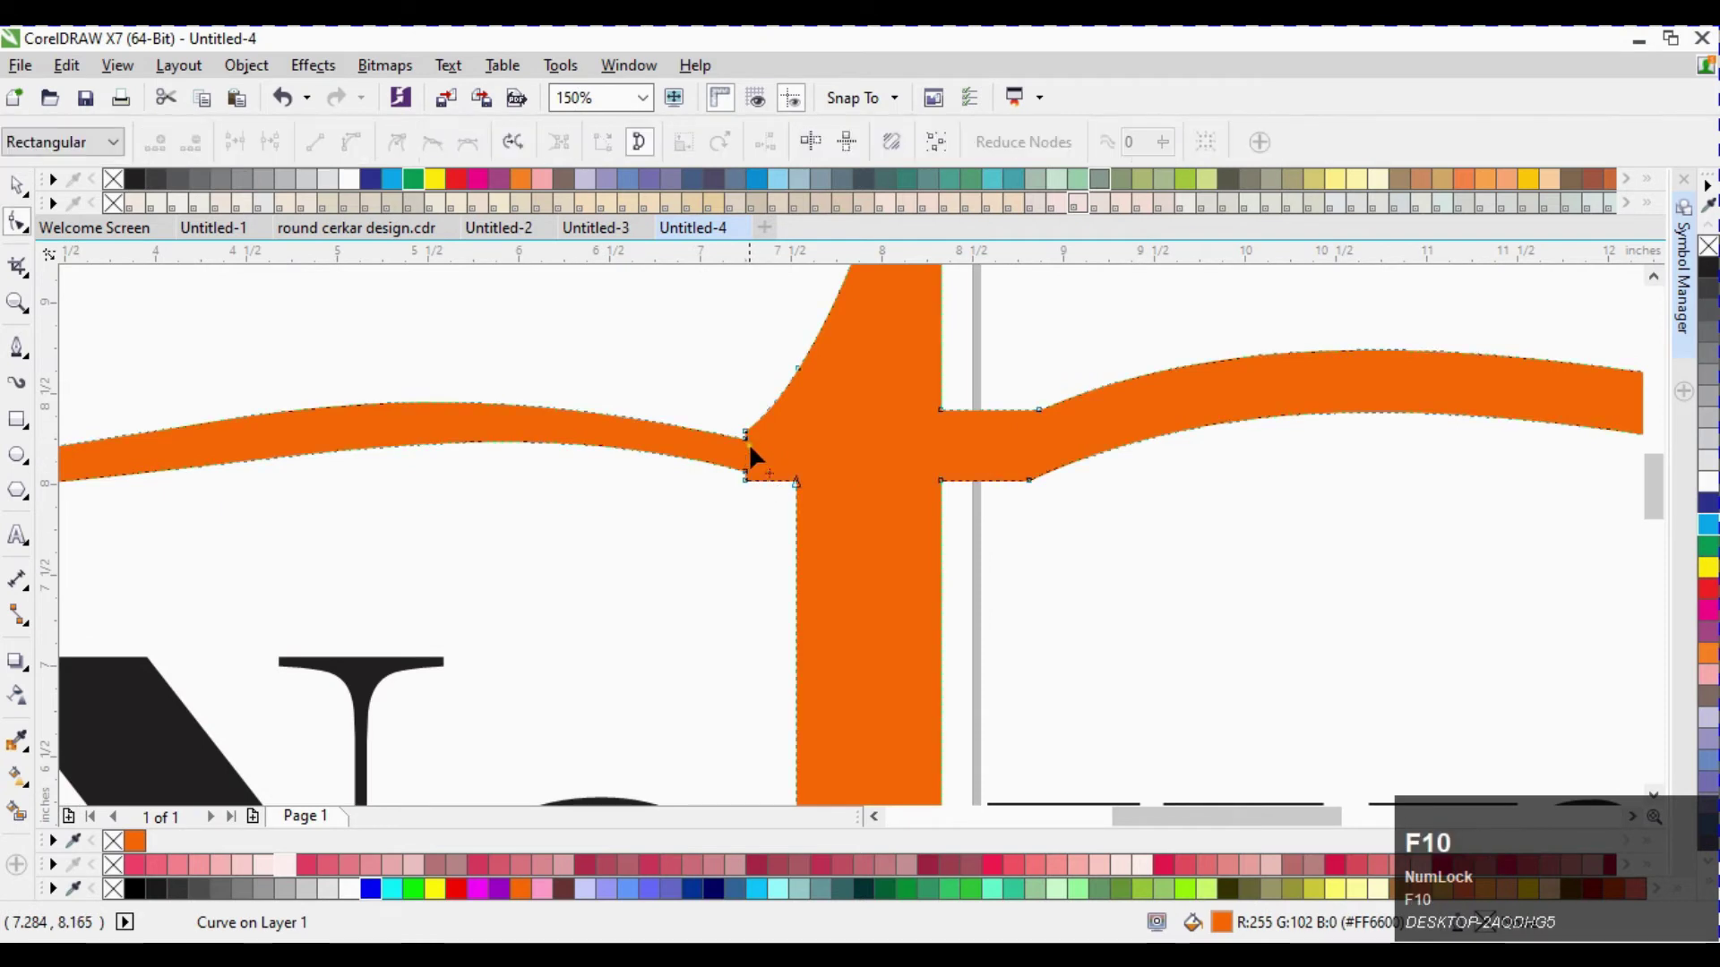
scroll(747, 438, "up", 3)
left_click_drag(769, 459, 768, 437)
left_click_drag(769, 601, 938, 566)
scroll(904, 574, "down", 1)
scroll(970, 566, "down", 3)
key("space")
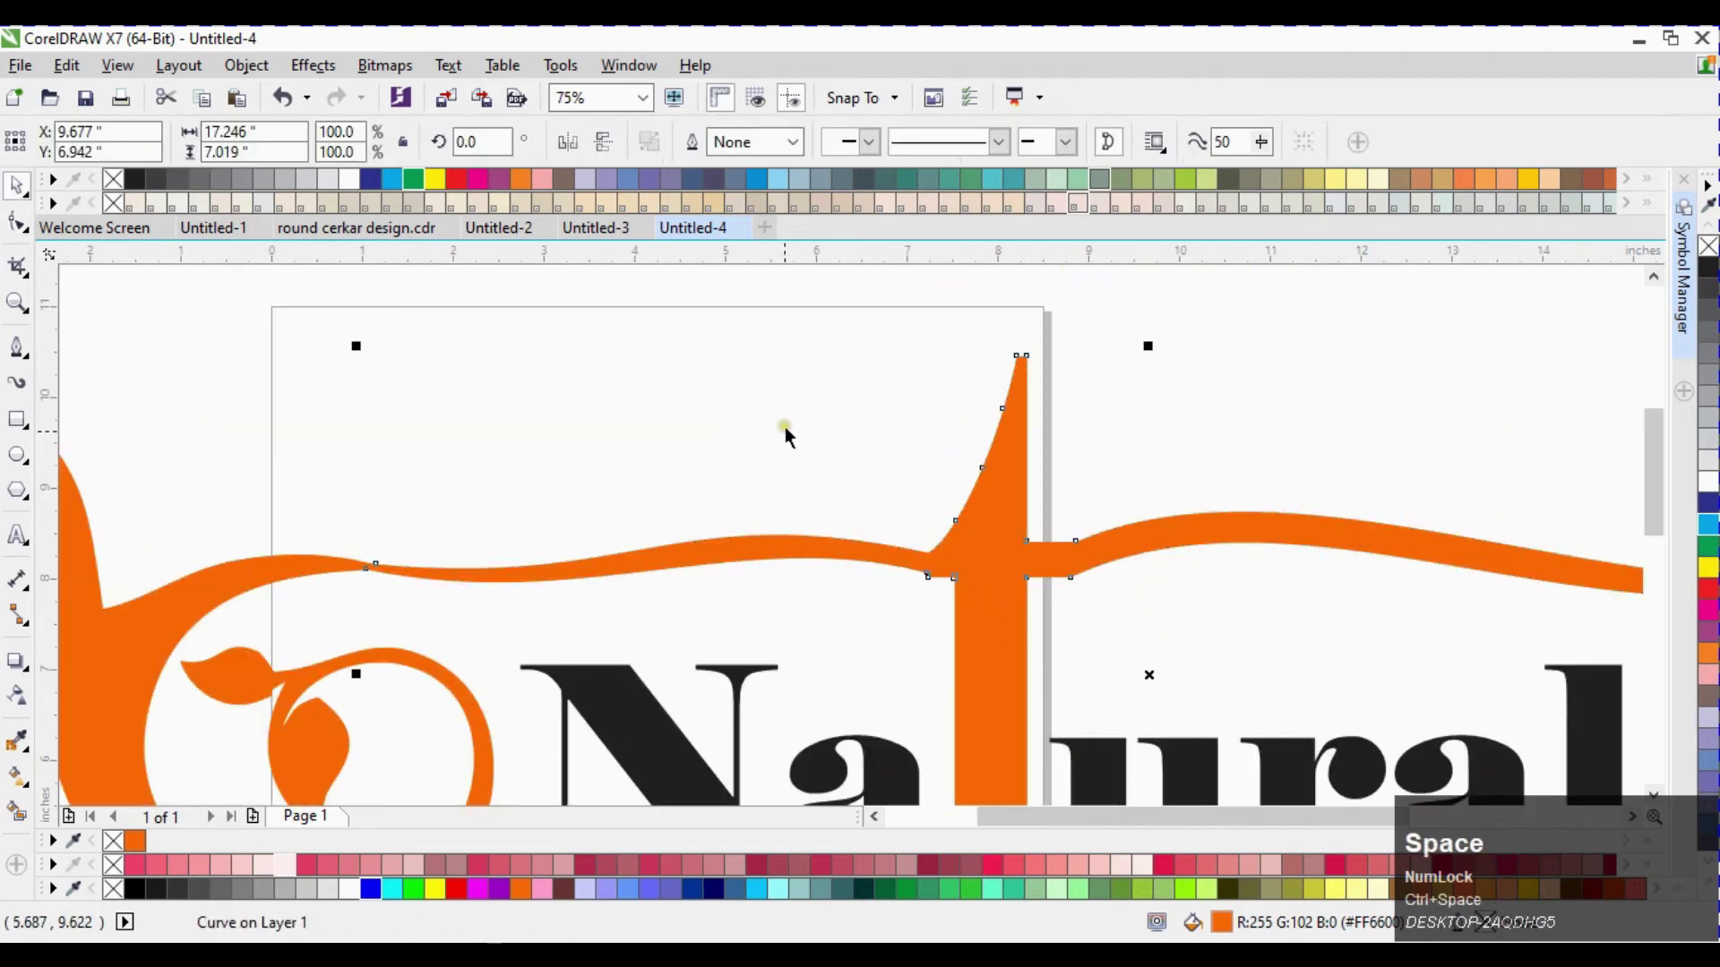
Fill all the black letters of "Naturals" beside the t with blue
scroll(786, 426, "down", 1)
scroll(793, 413, "down", 1)
left_click(790, 527)
scroll(755, 511, "up", 2)
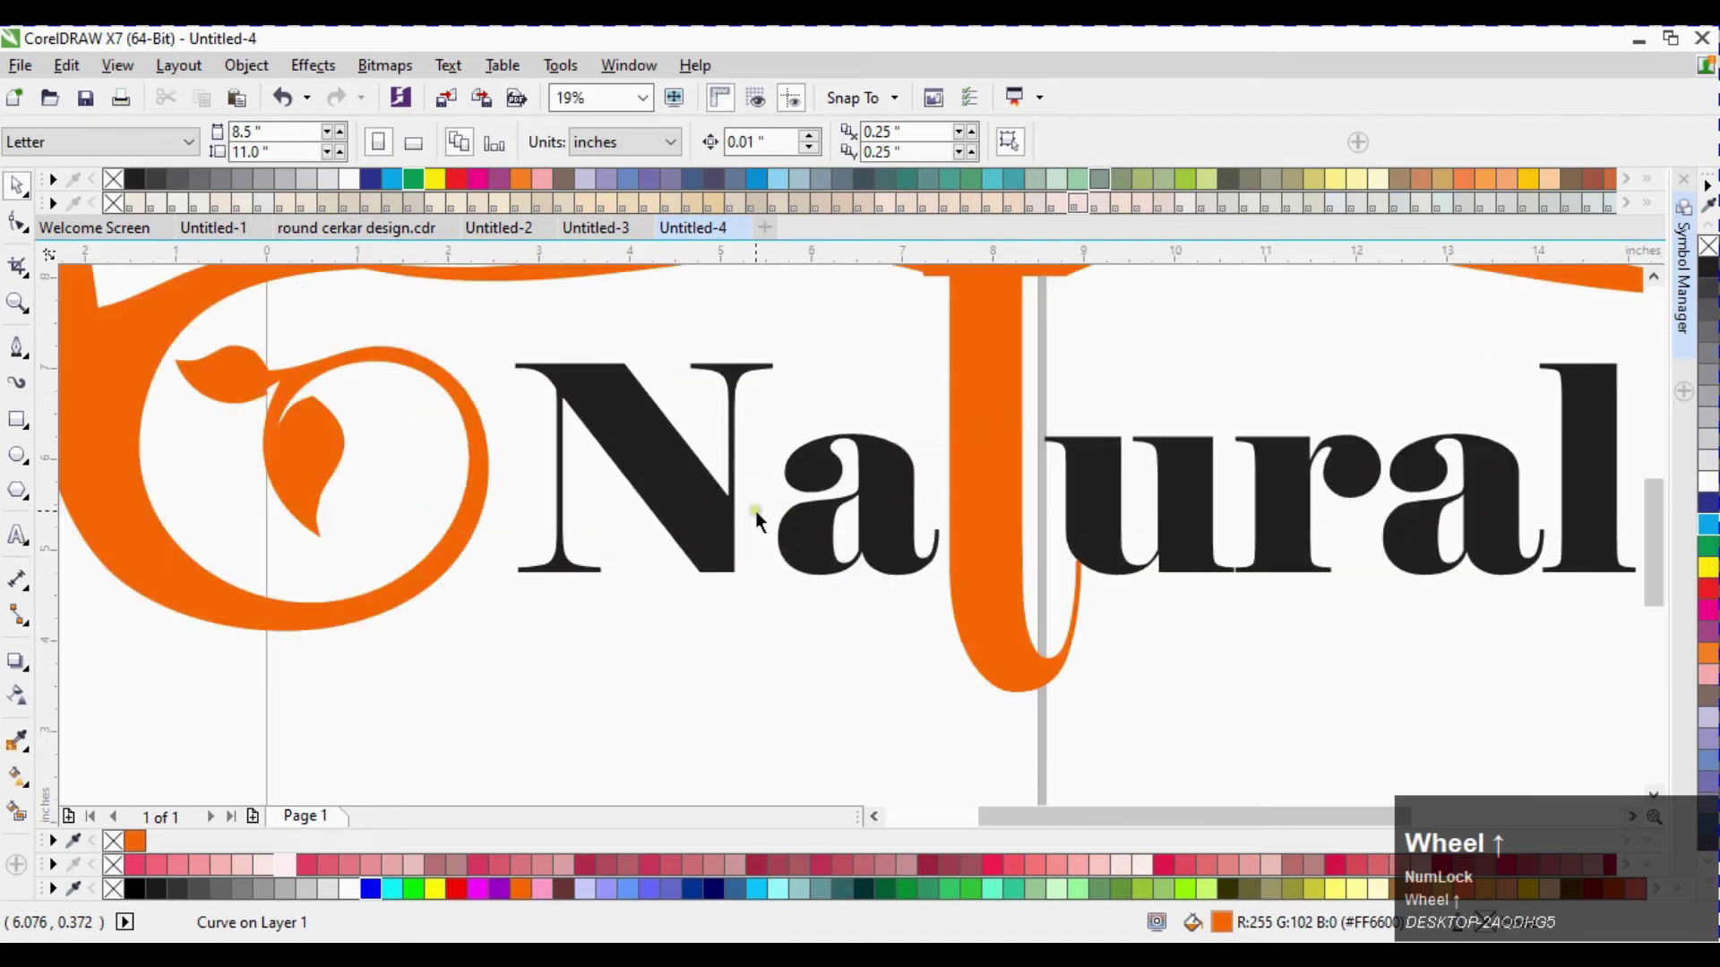
left_click(737, 514)
left_click(883, 537)
left_click(959, 544, "shift")
left_click(1102, 546, "shift")
left_click(1332, 582, "shift")
scroll(1075, 573, "down", 2)
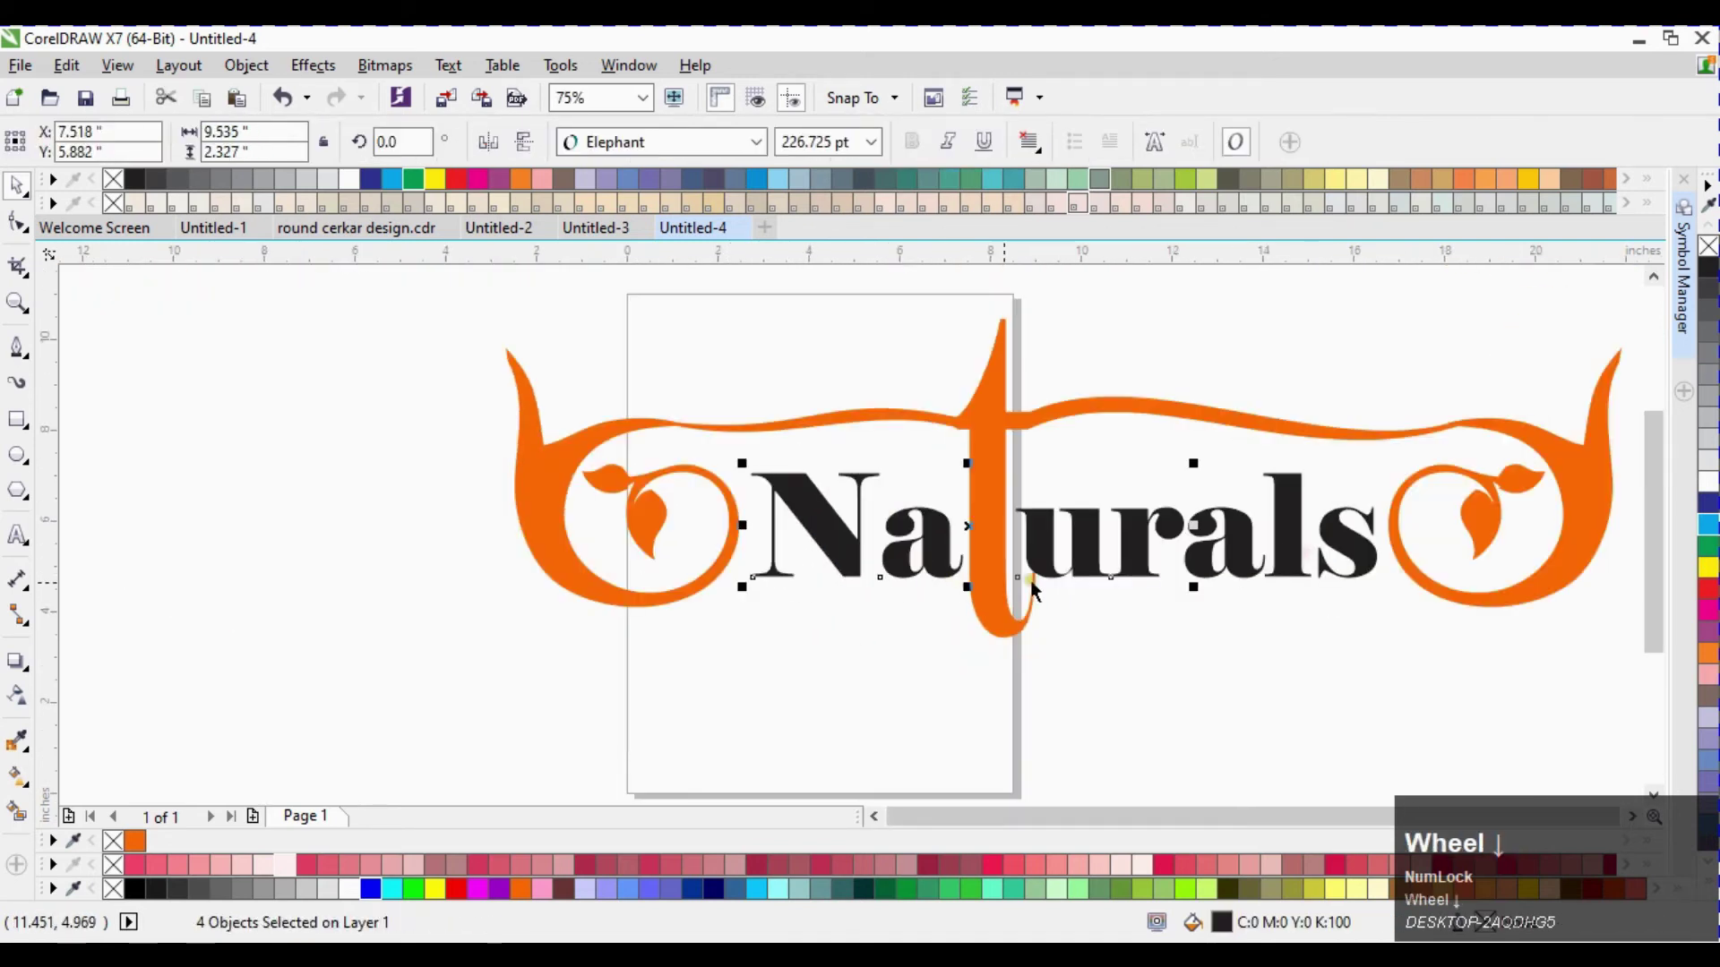
scroll(1030, 570, "up", 2)
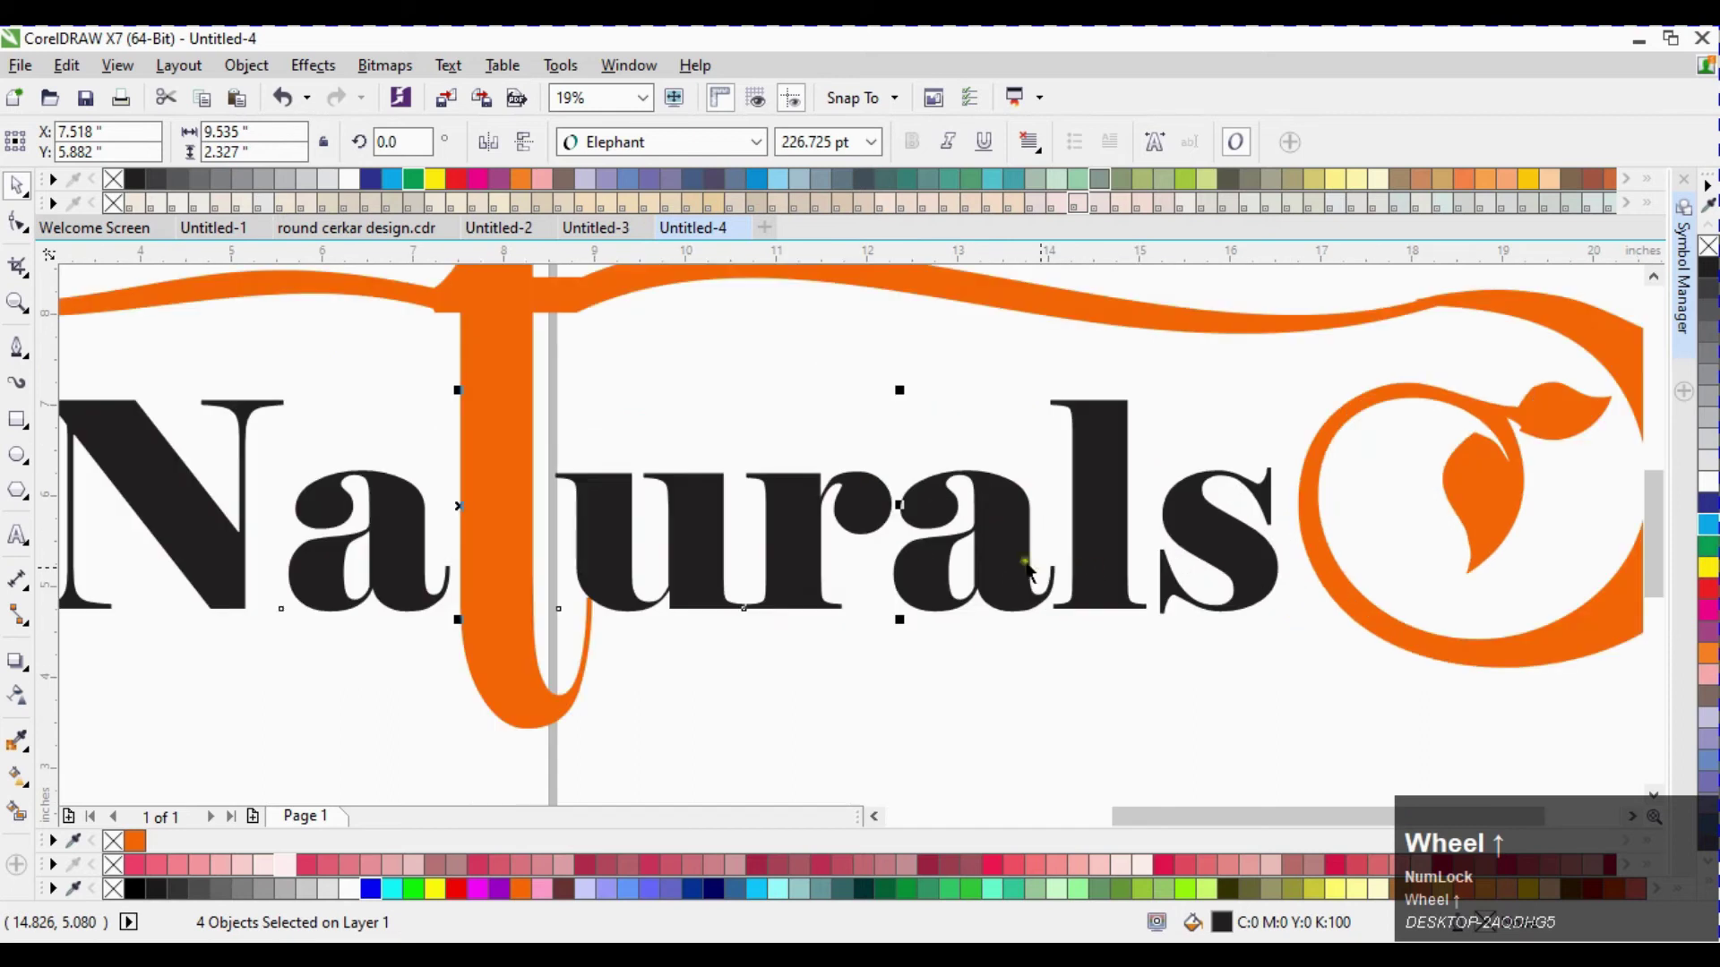
left_click(938, 570, "shift")
left_click(1111, 566, "shift")
left_click(1258, 572, "shift")
scroll(1259, 571, "down", 1)
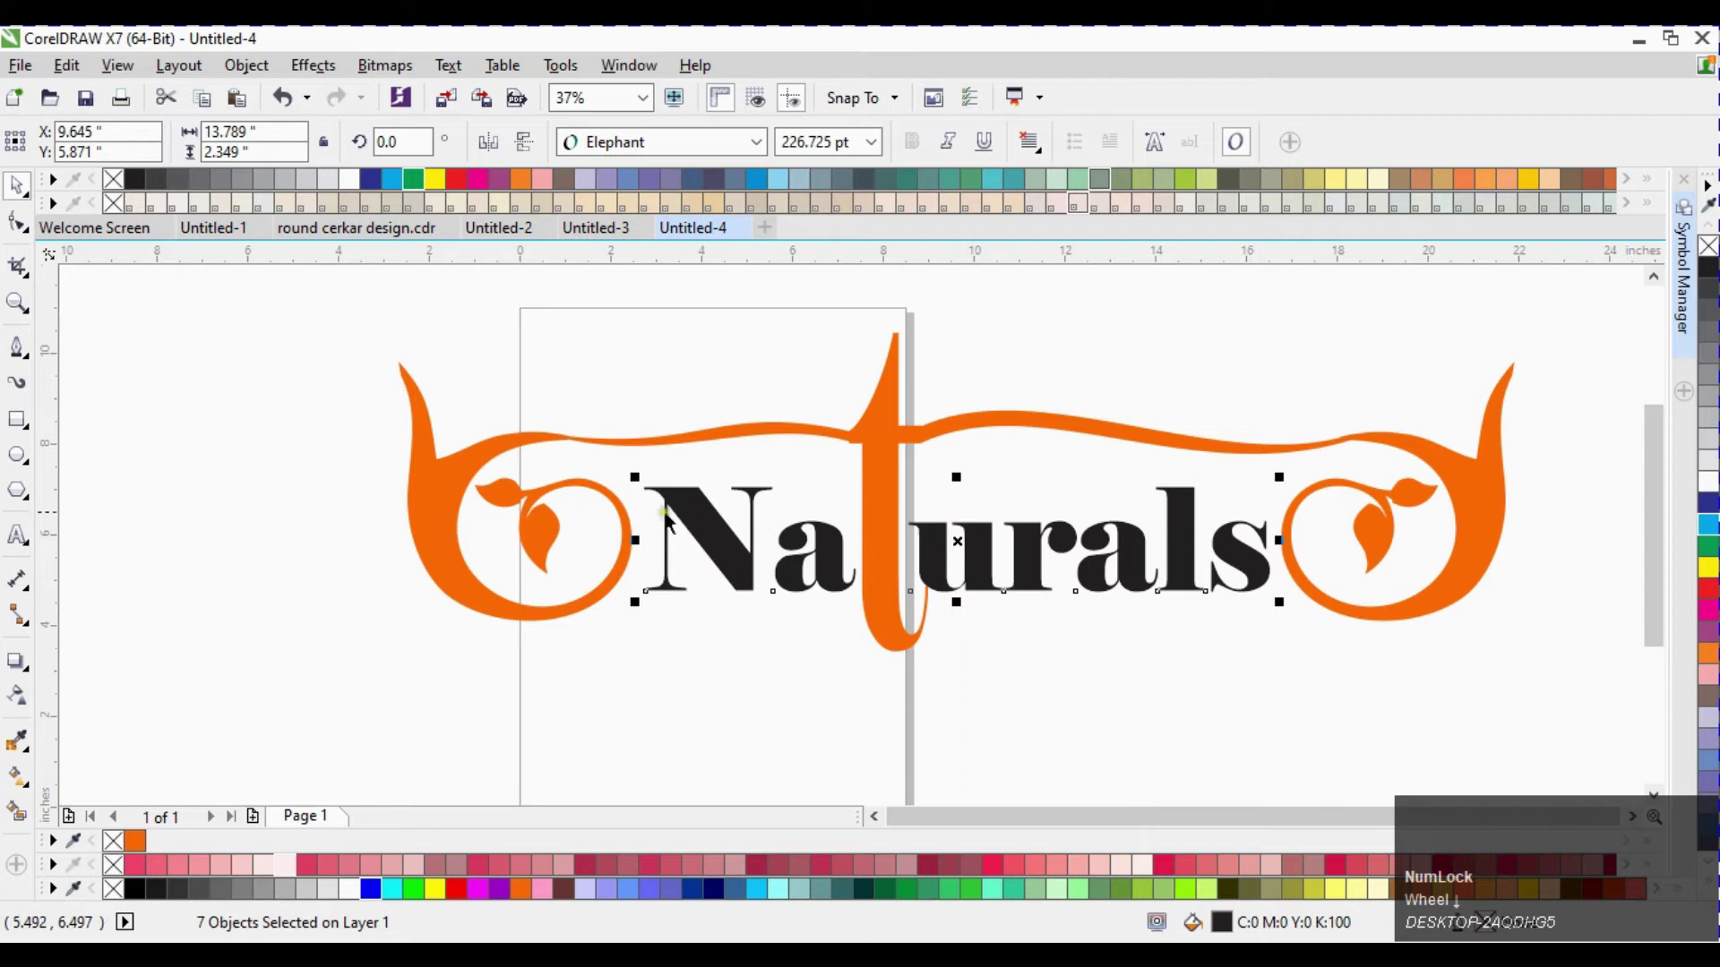
left_click(382, 889)
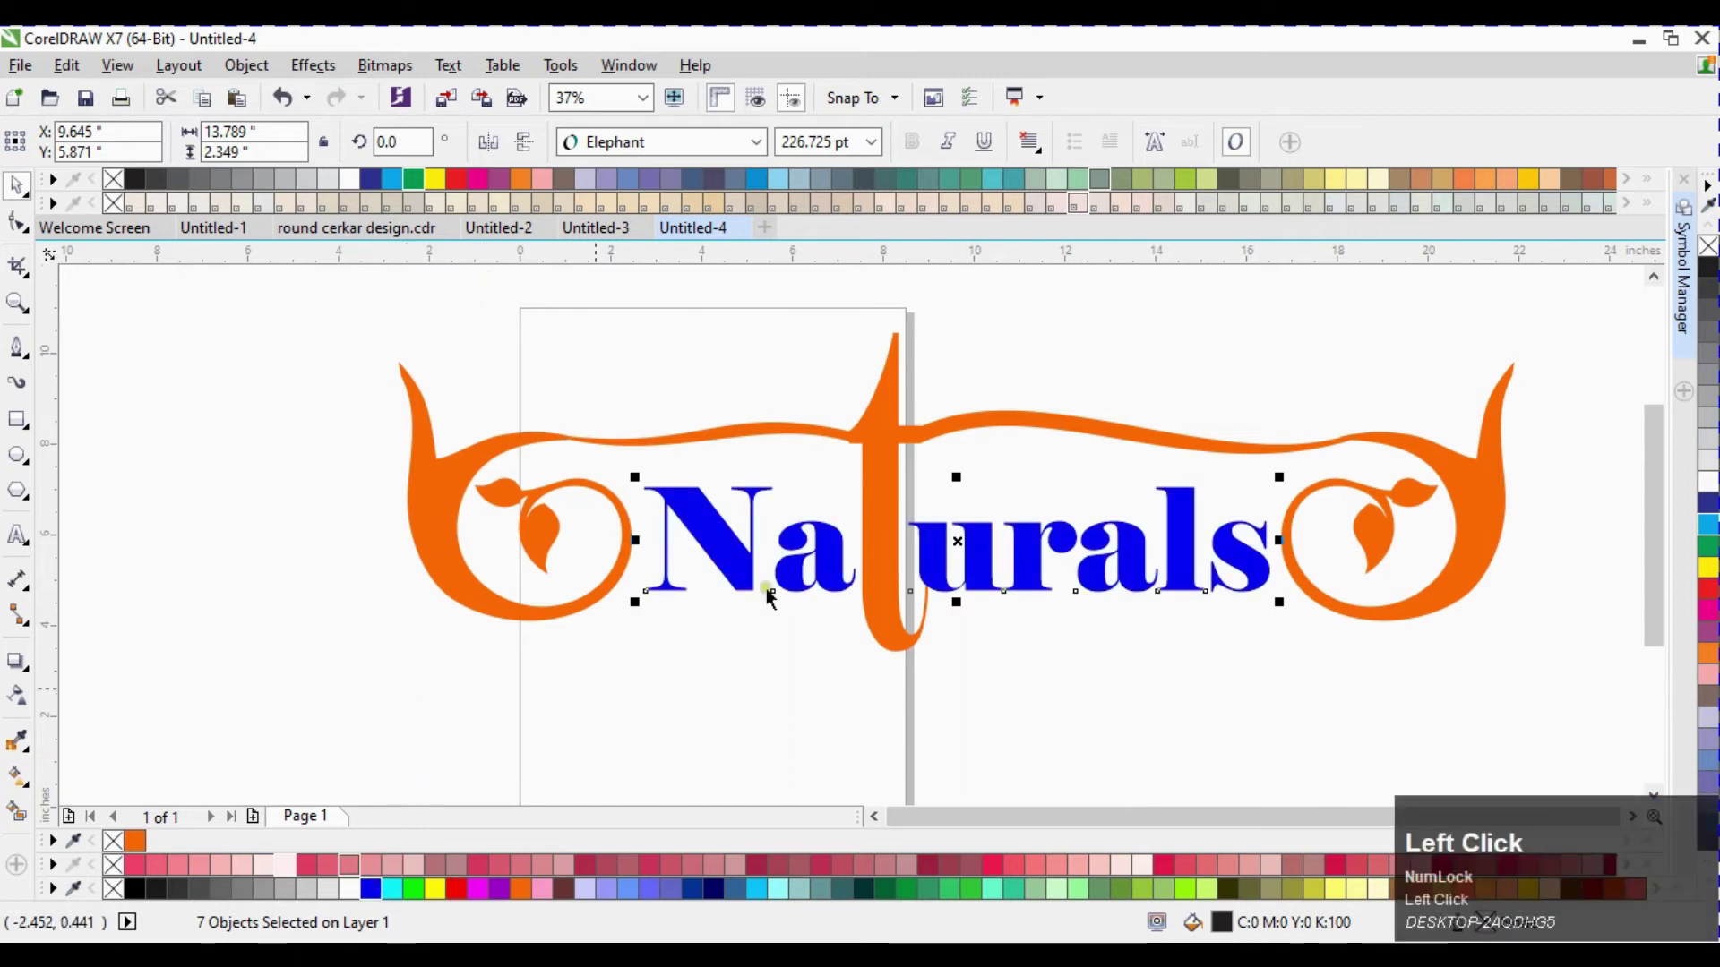
Apply a vertical linear fountain fill to the blue letters, running from blue at the top to cyan at the baseline
key("g")
left_click_drag(971, 528, 969, 600)
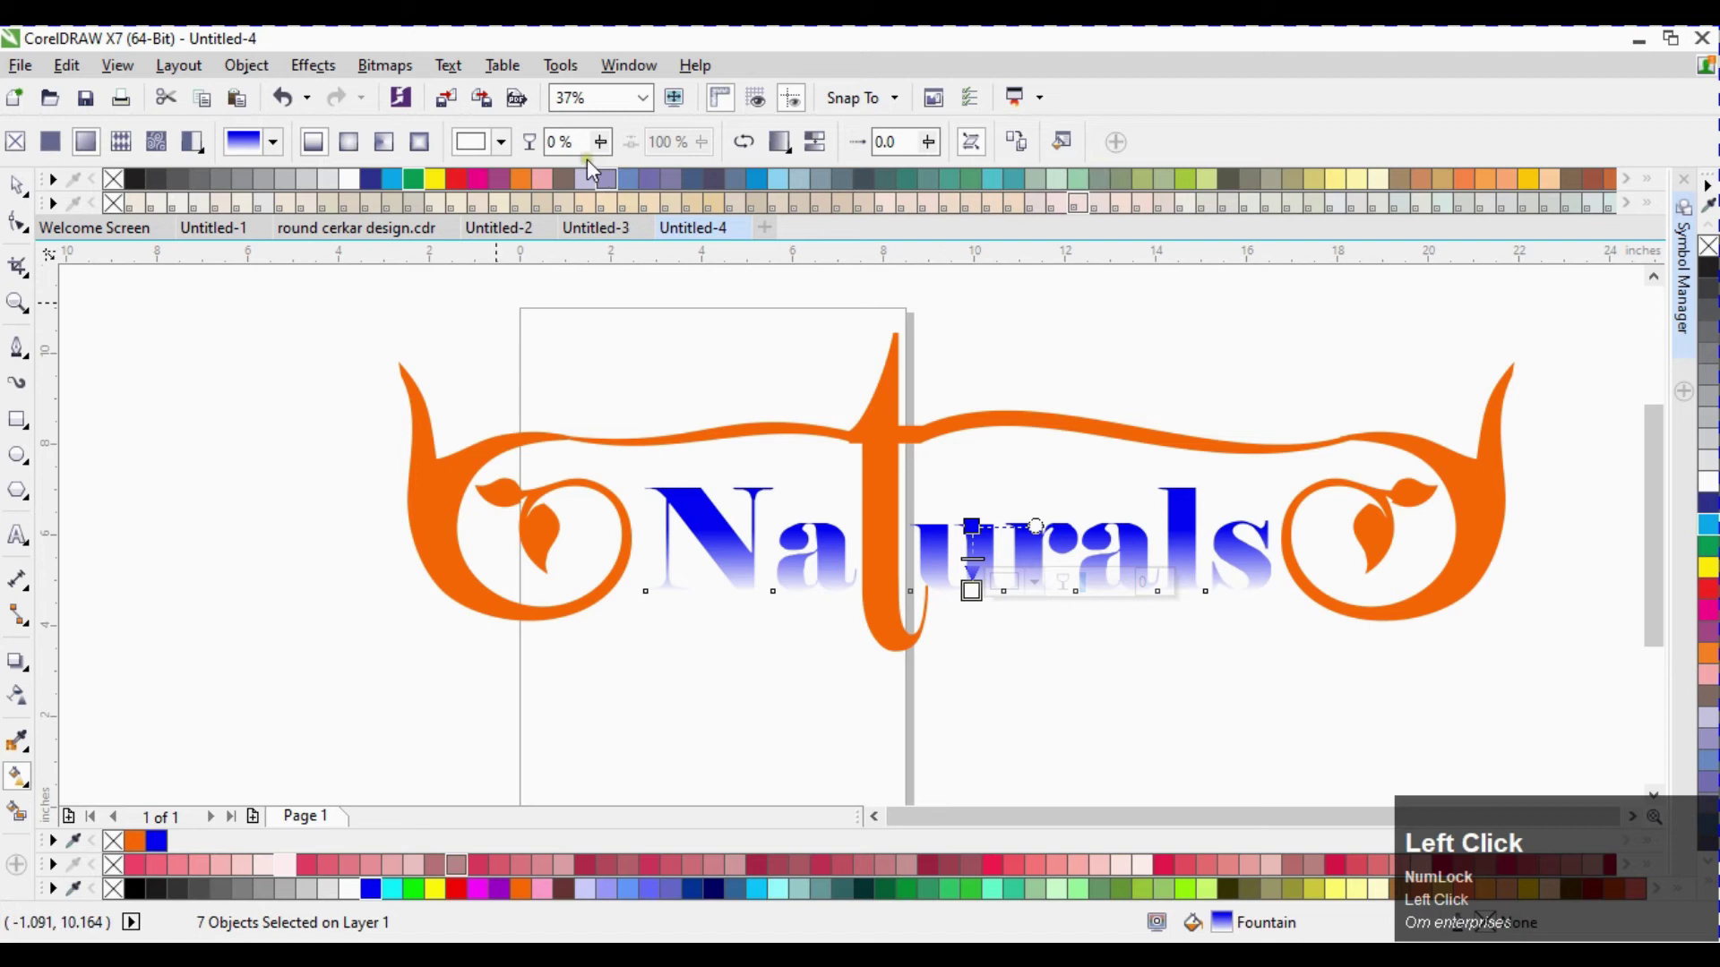
left_click(364, 177)
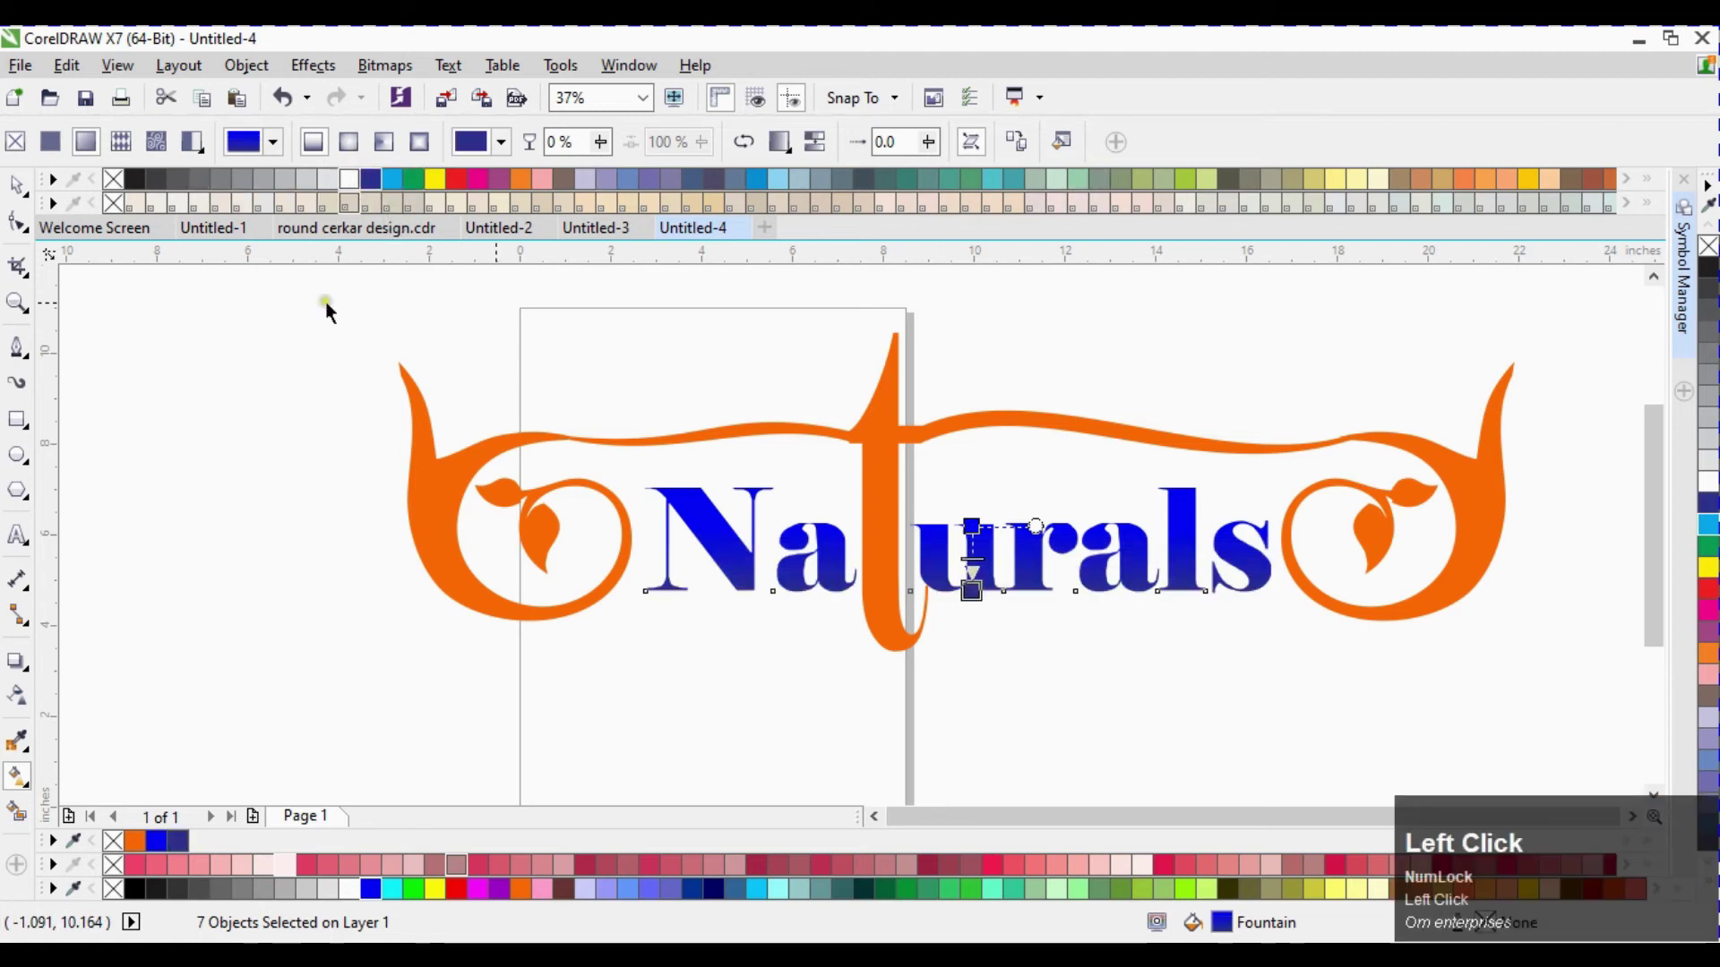
left_click(391, 889)
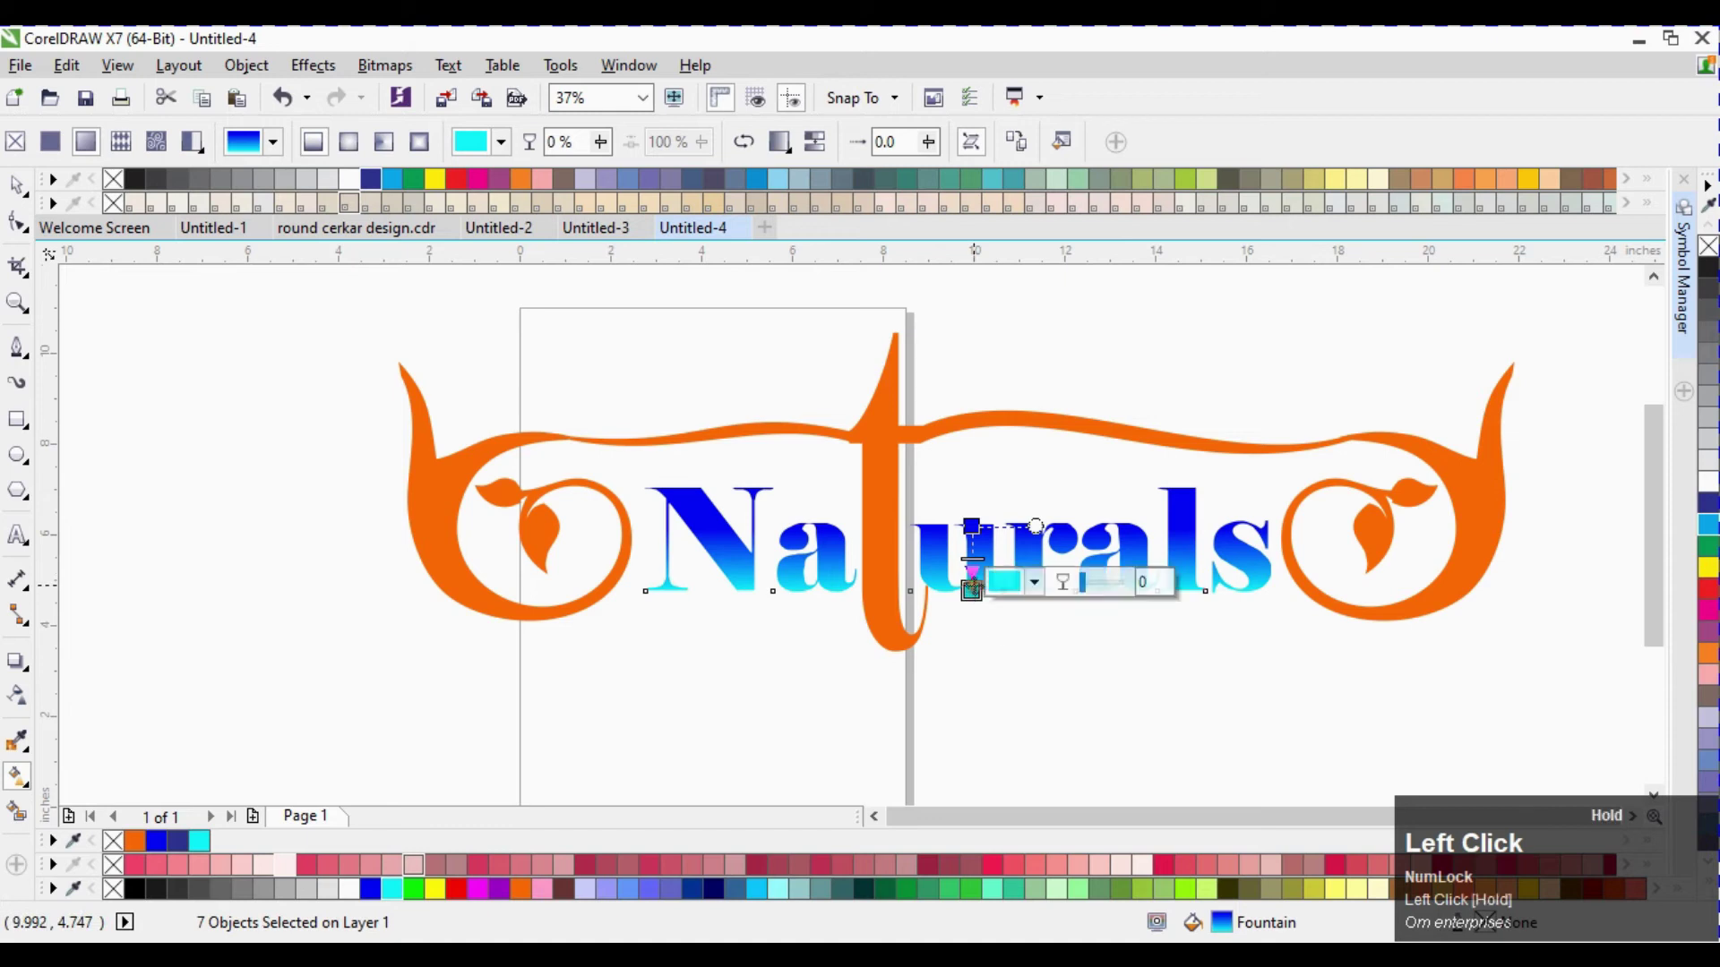
scroll(967, 564, "up", 1)
left_click_drag(979, 489, 980, 483)
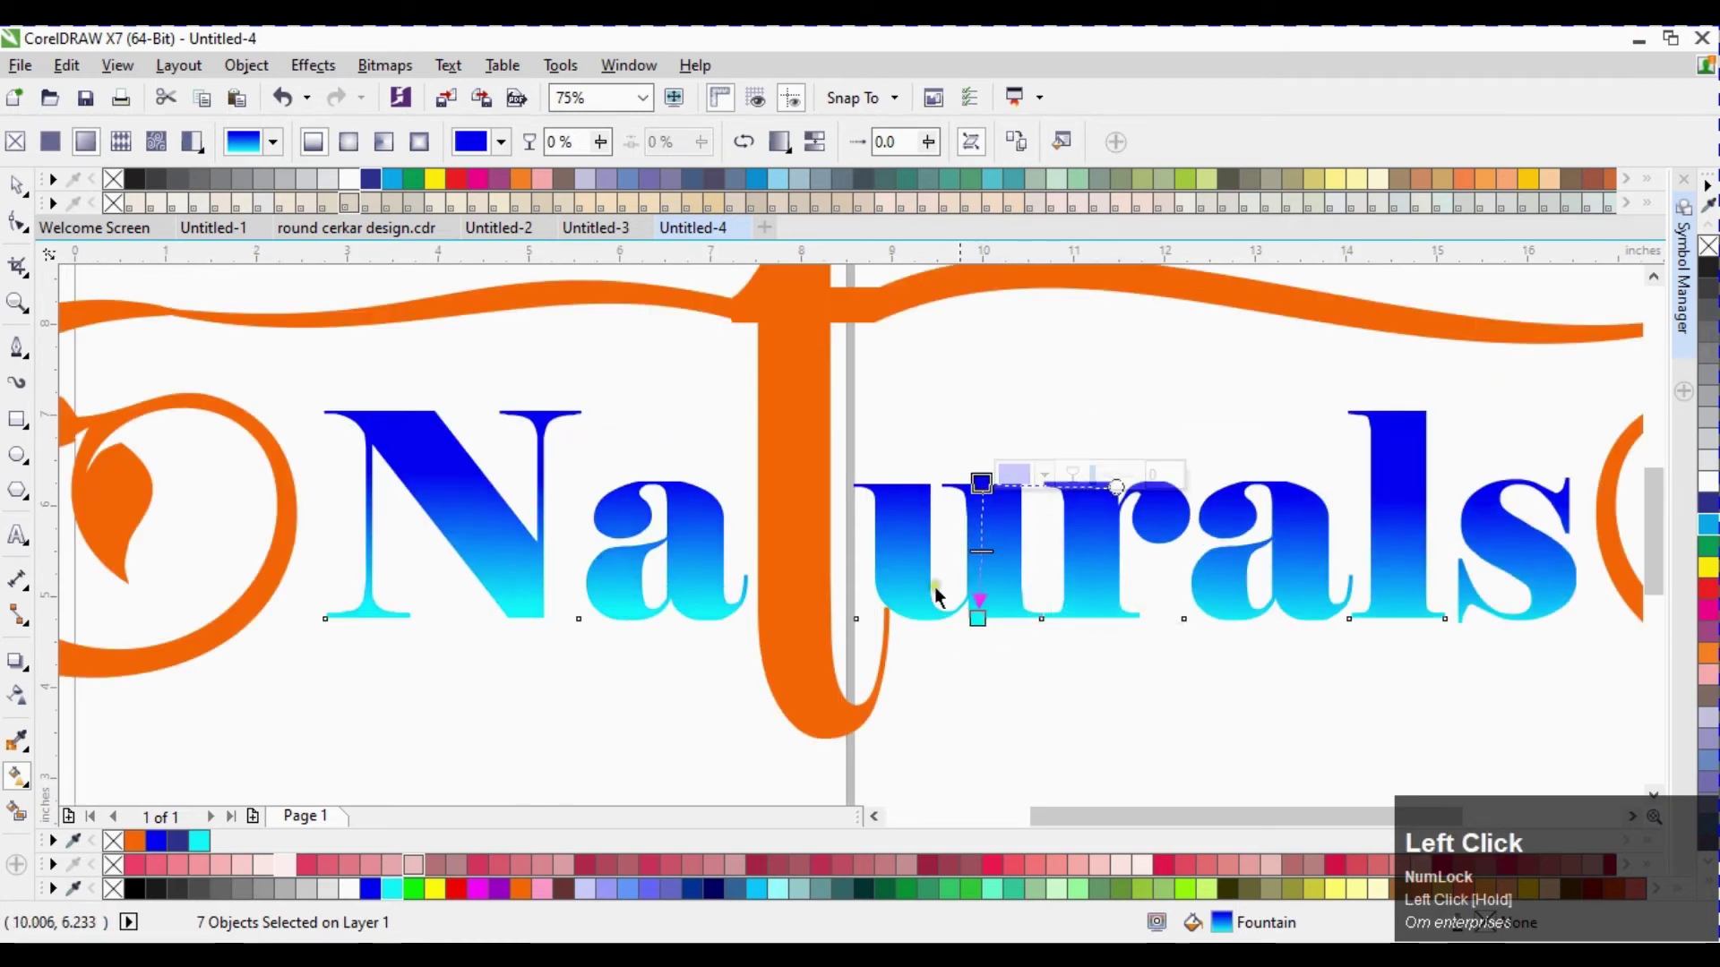
key("space")
left_click(1140, 672)
Apply a vertical linear fountain fill to the t, running from orange at the crossbar to green at the stem's lower end
scroll(1113, 542, "down", 2)
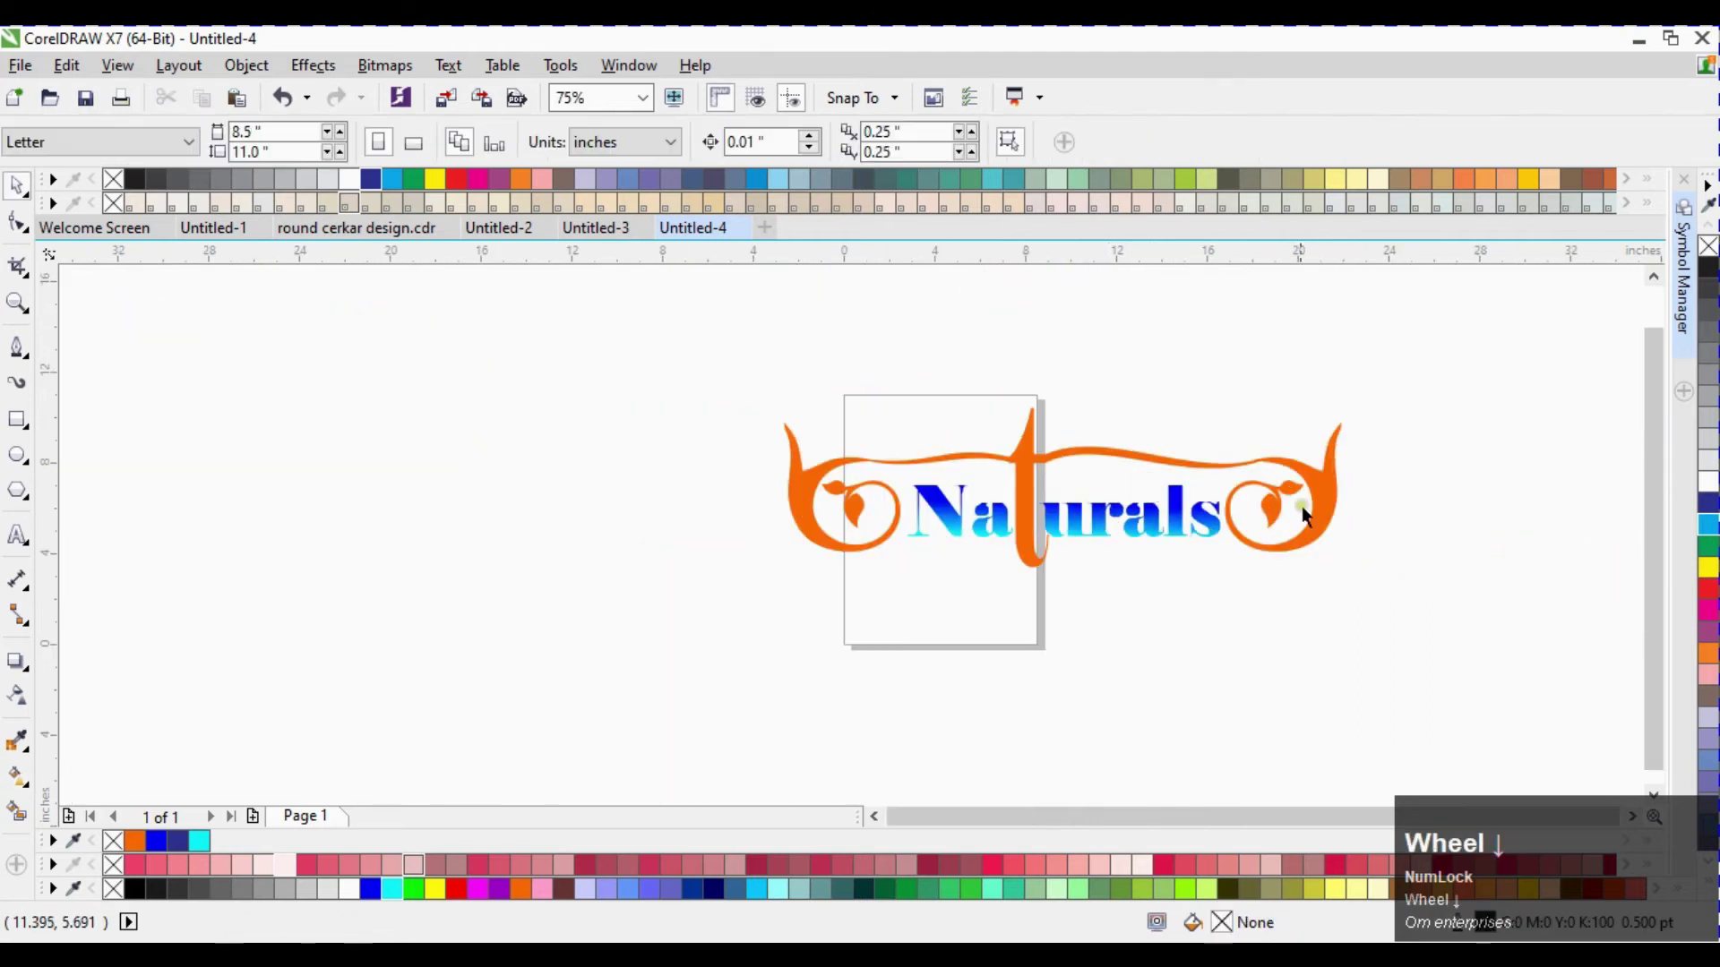
scroll(1302, 505, "up", 1)
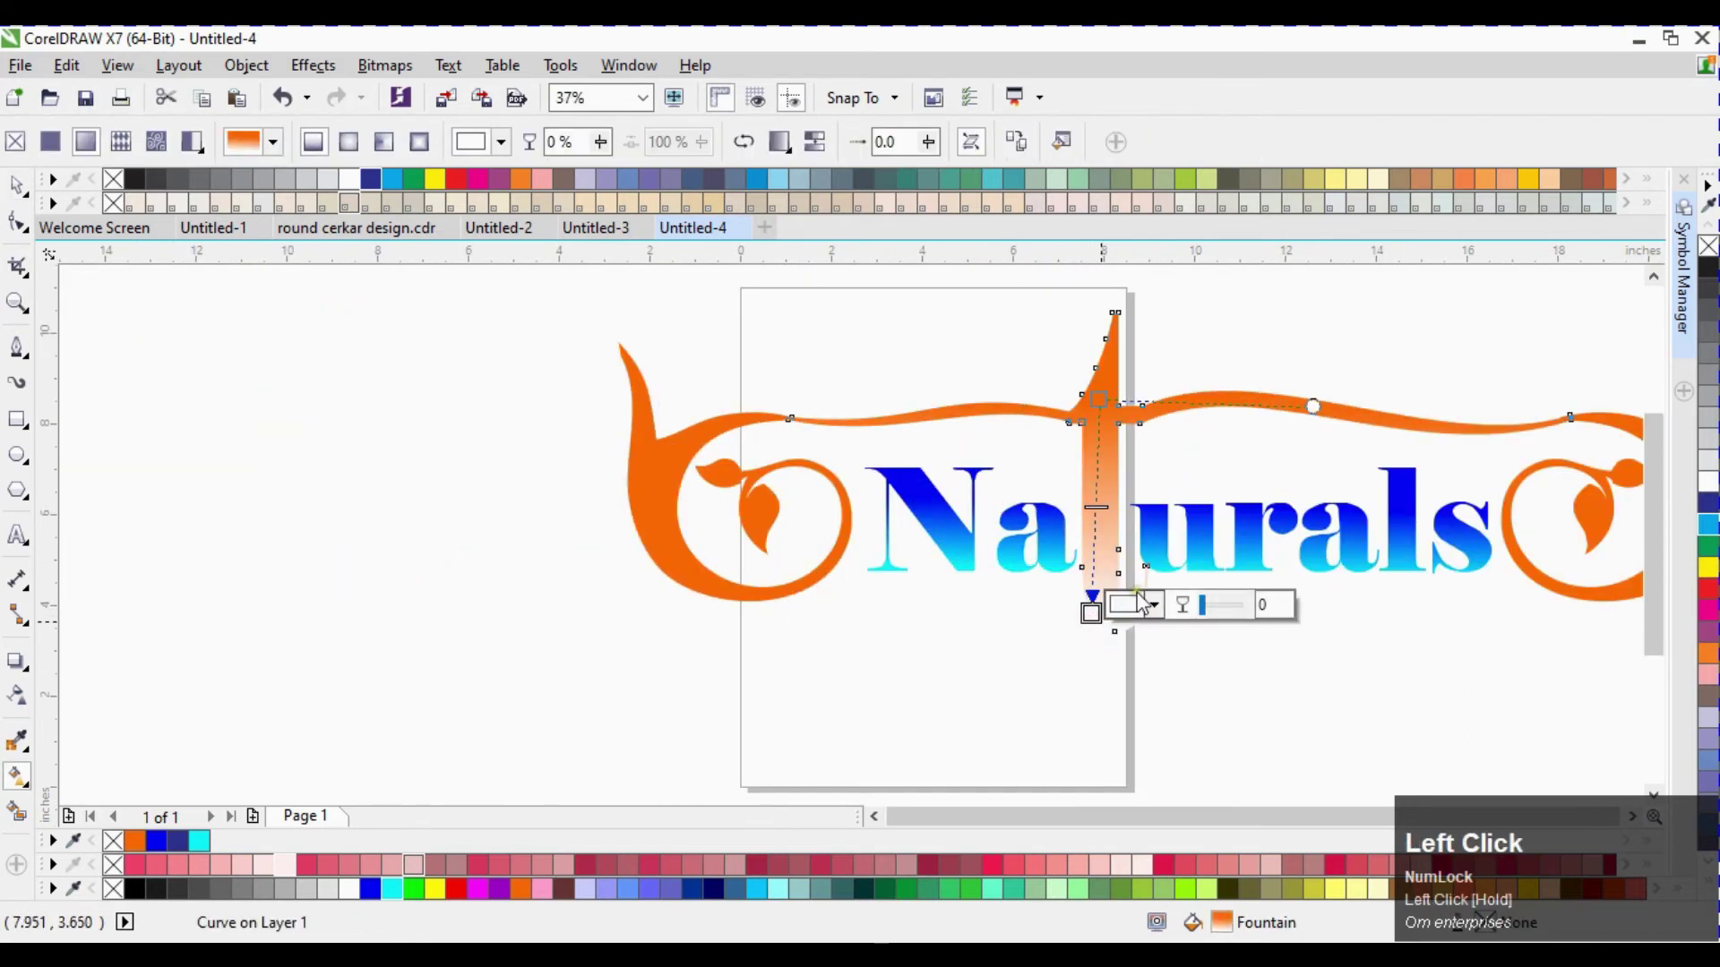
left_click(391, 890)
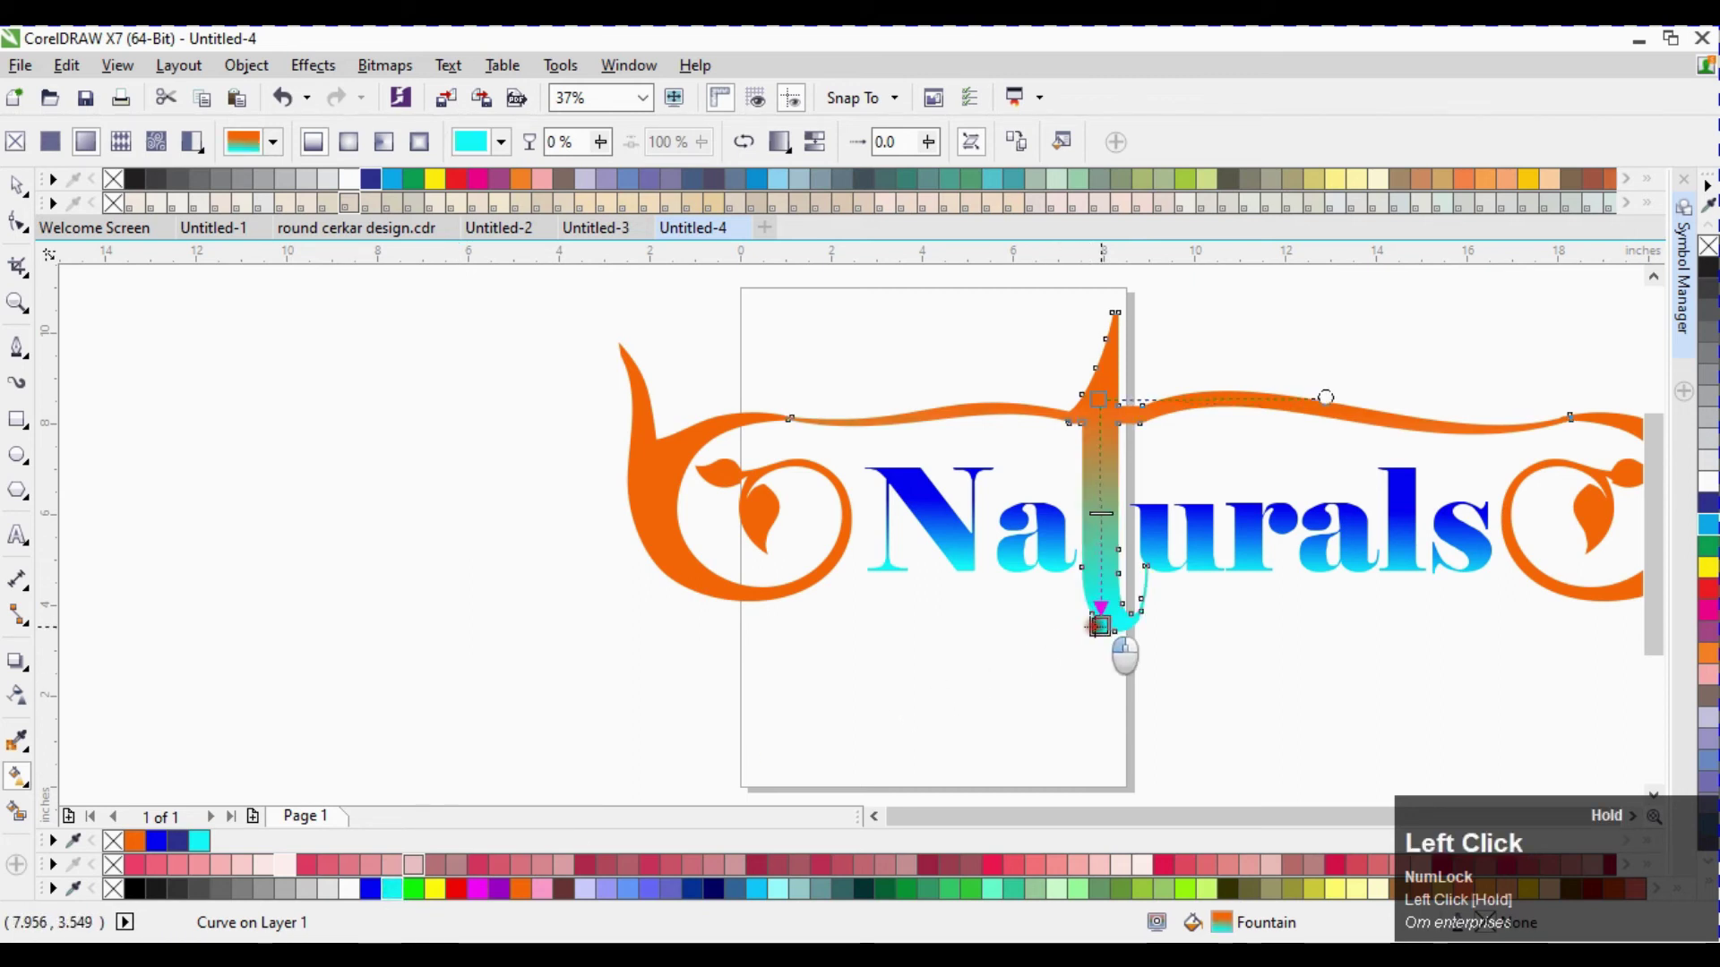
key("ctrl+space")
left_click(1005, 366)
left_click(413, 179)
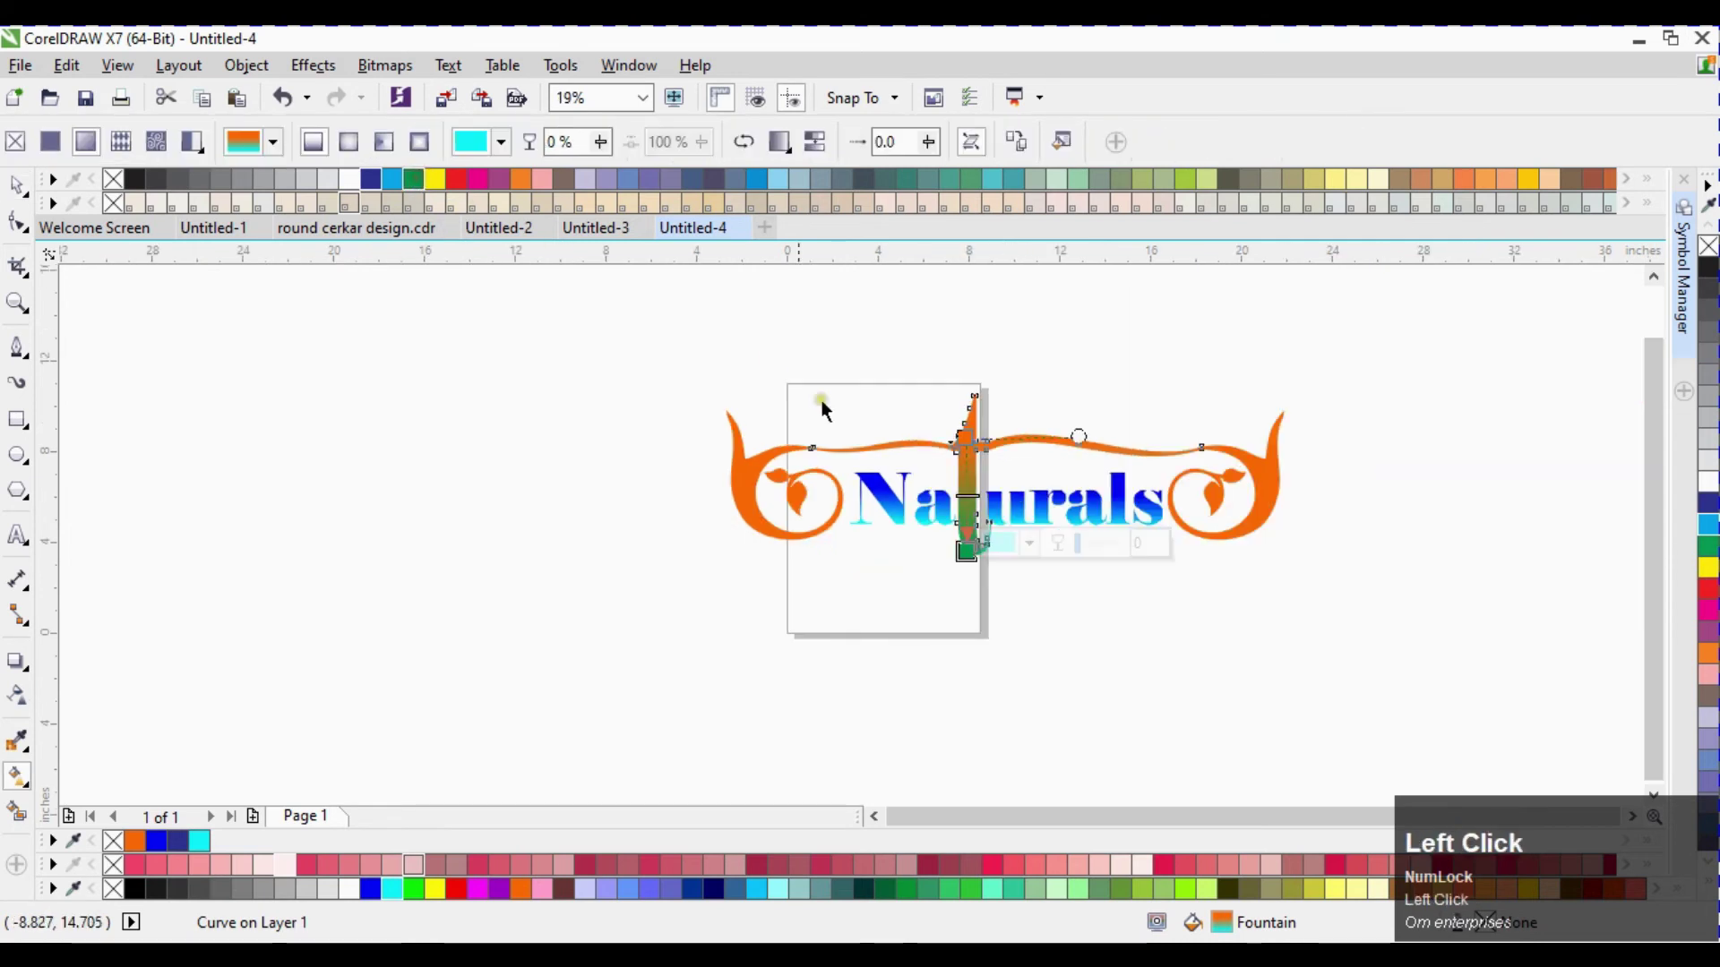
scroll(962, 582, "up", 2)
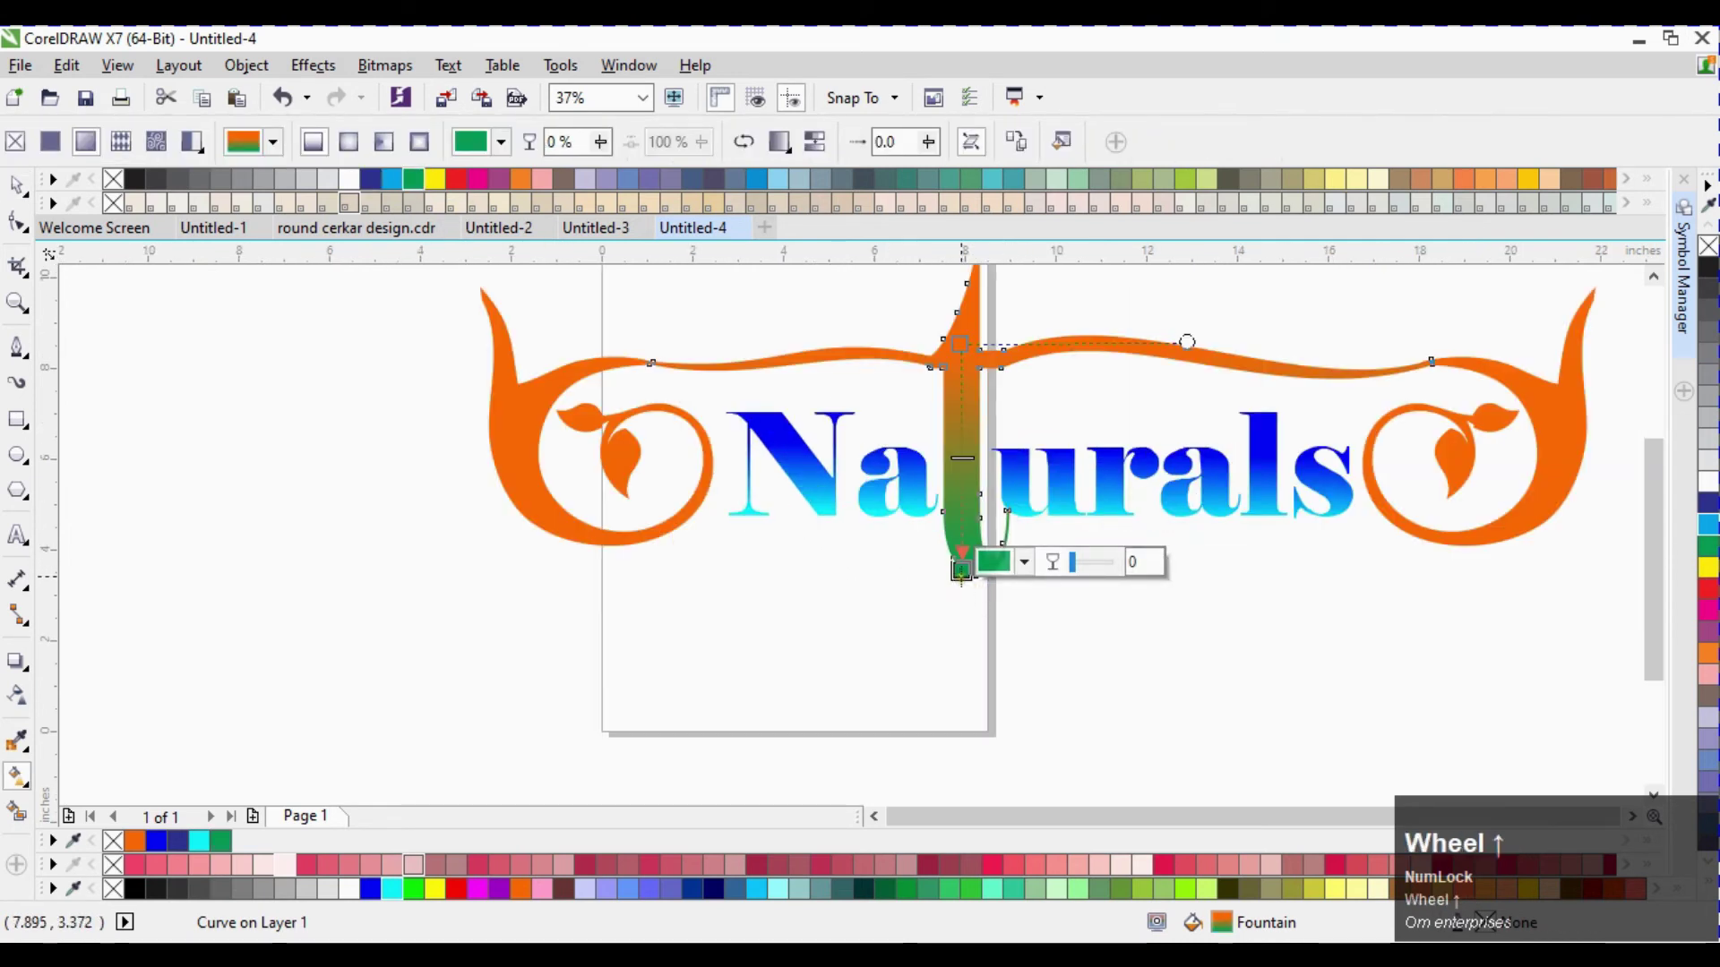
left_click(961, 569)
key("space")
left_click(1191, 621)
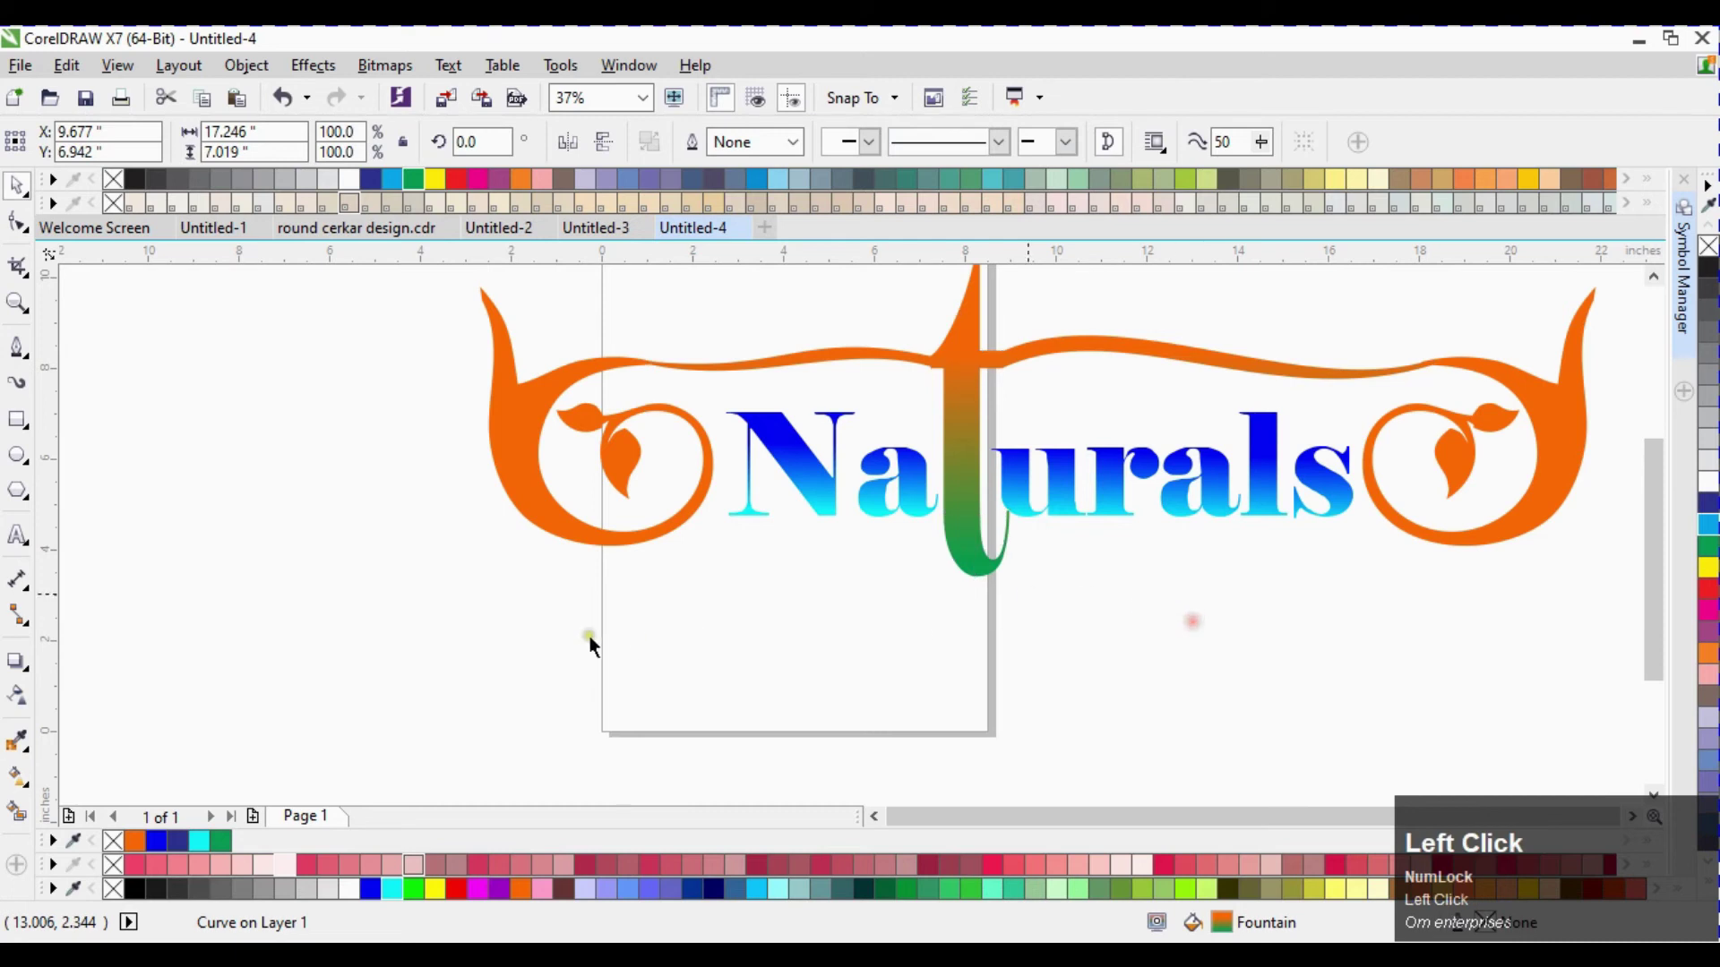
Group all the objects of the logo and select the group
scroll(527, 603, "down", 2)
mouse_move(348, 397)
left_mouse_down()
mouse_move(1215, 661)
mouse_move(1218, 627)
left_mouse_up()
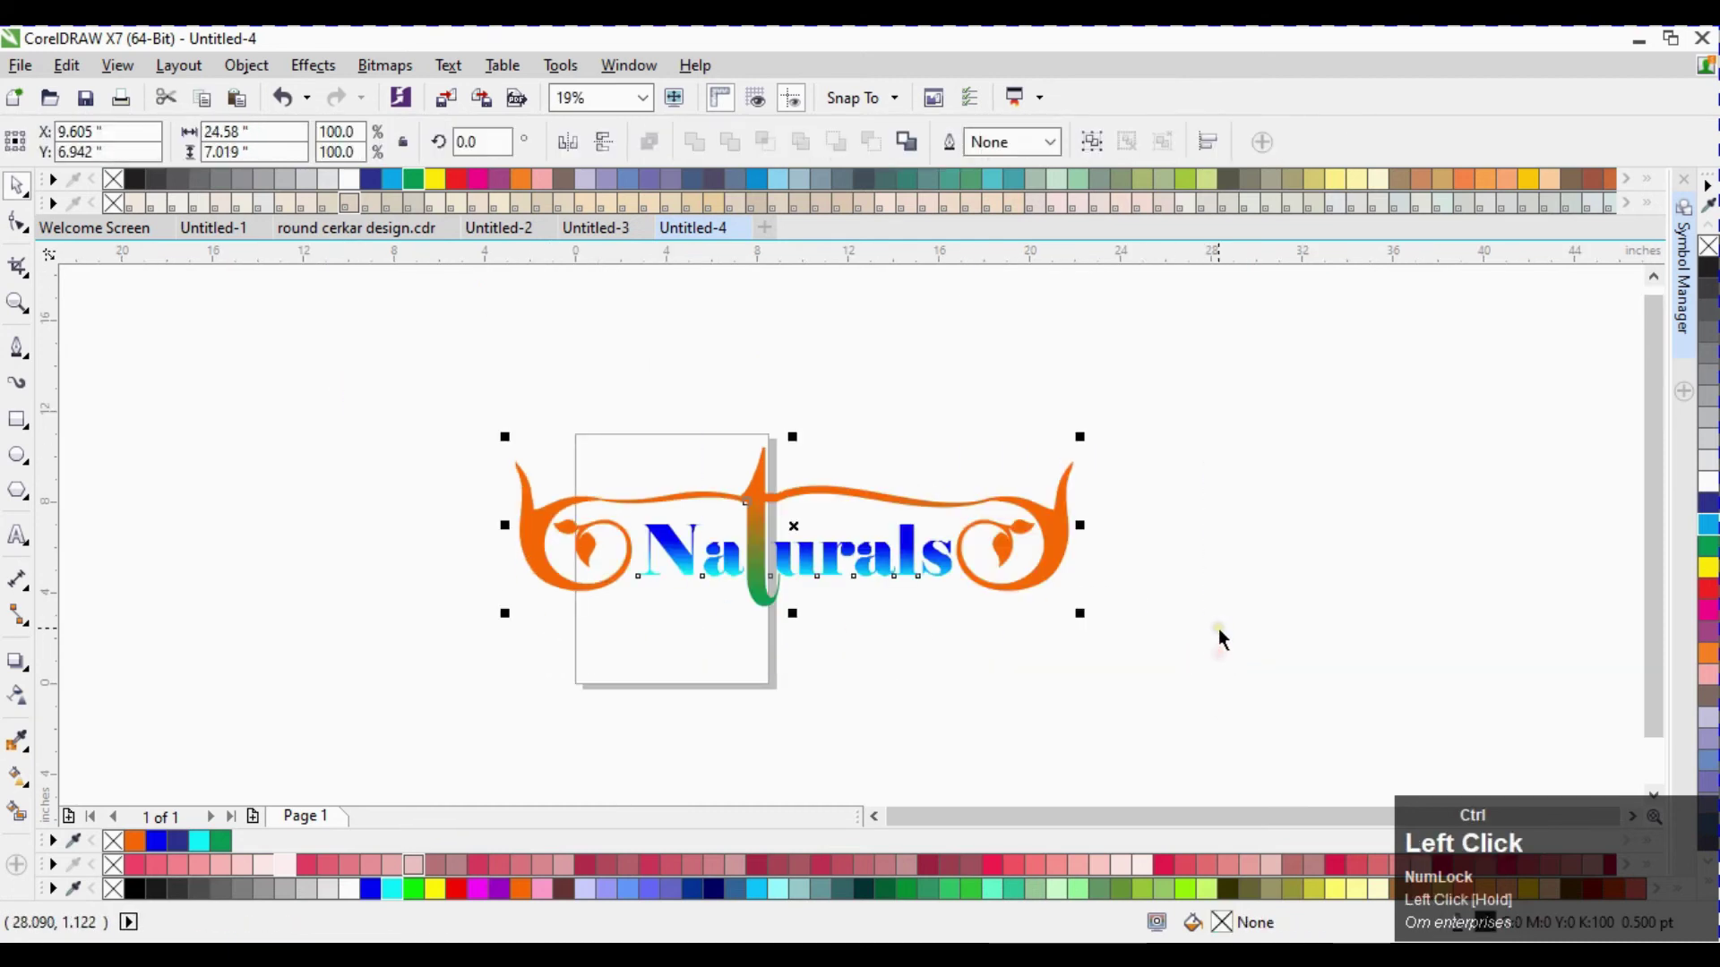
key("ctrl+g")
left_click(1207, 546)
left_click(767, 508)
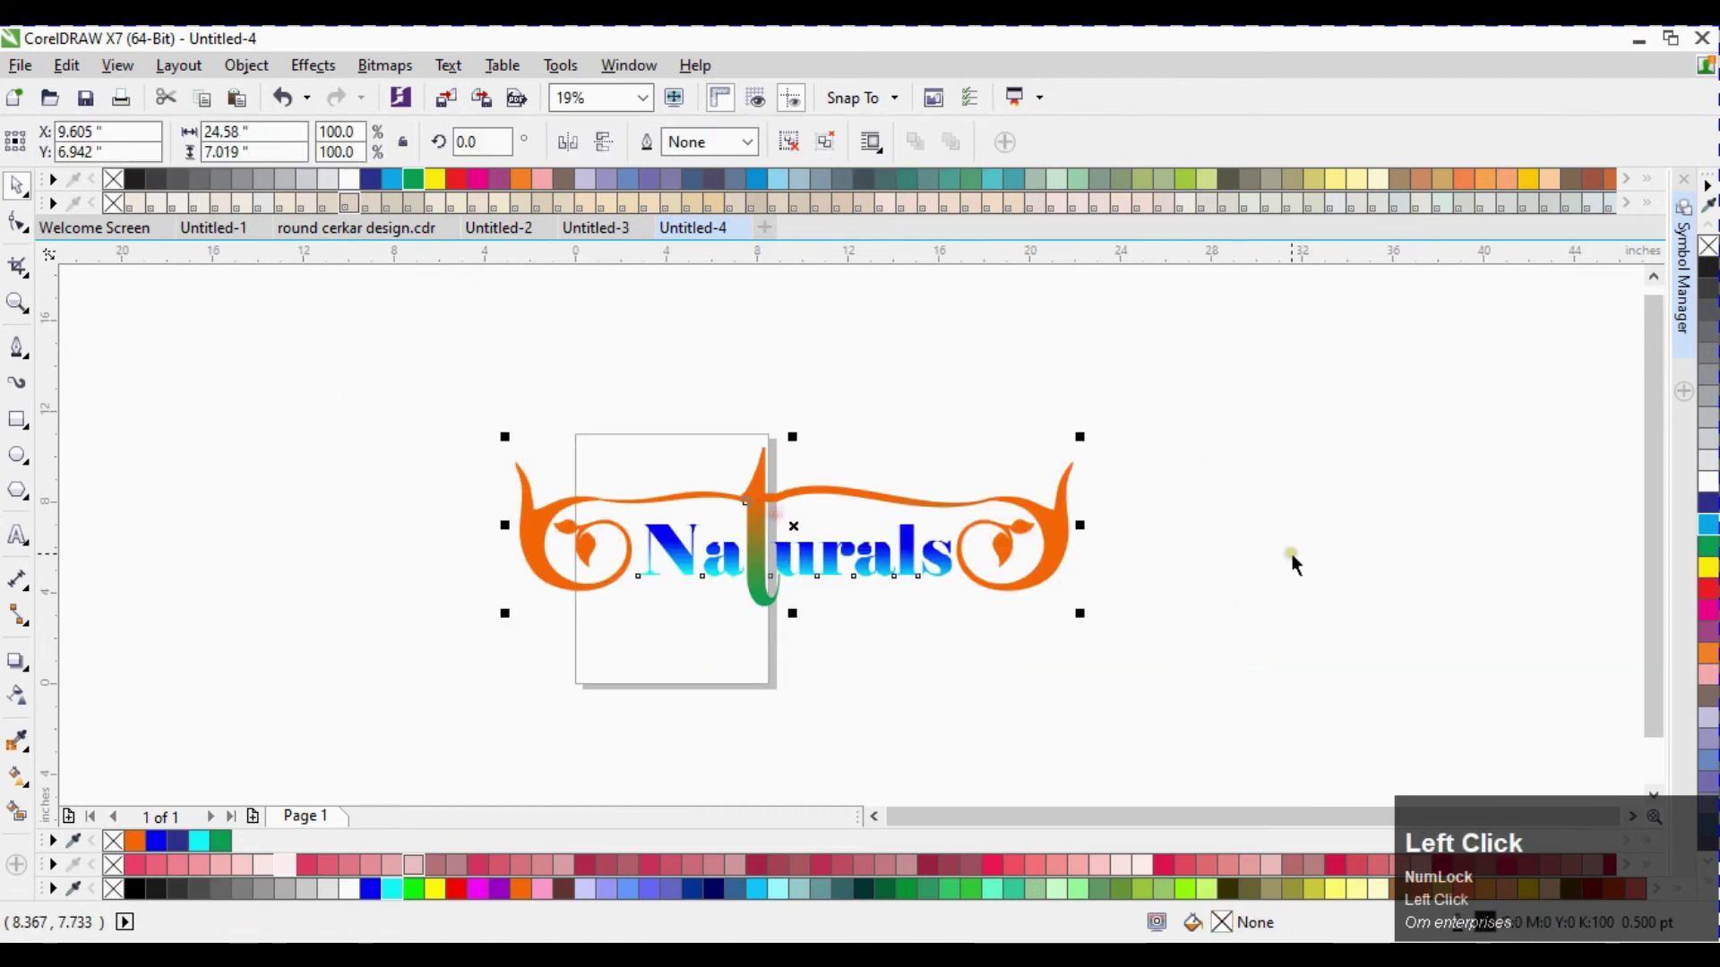
Export the logo as the PSD file "naturals 3" at 300 dpi in CMYK Color (32-bit) with a transparent background
key("ctrl+e")
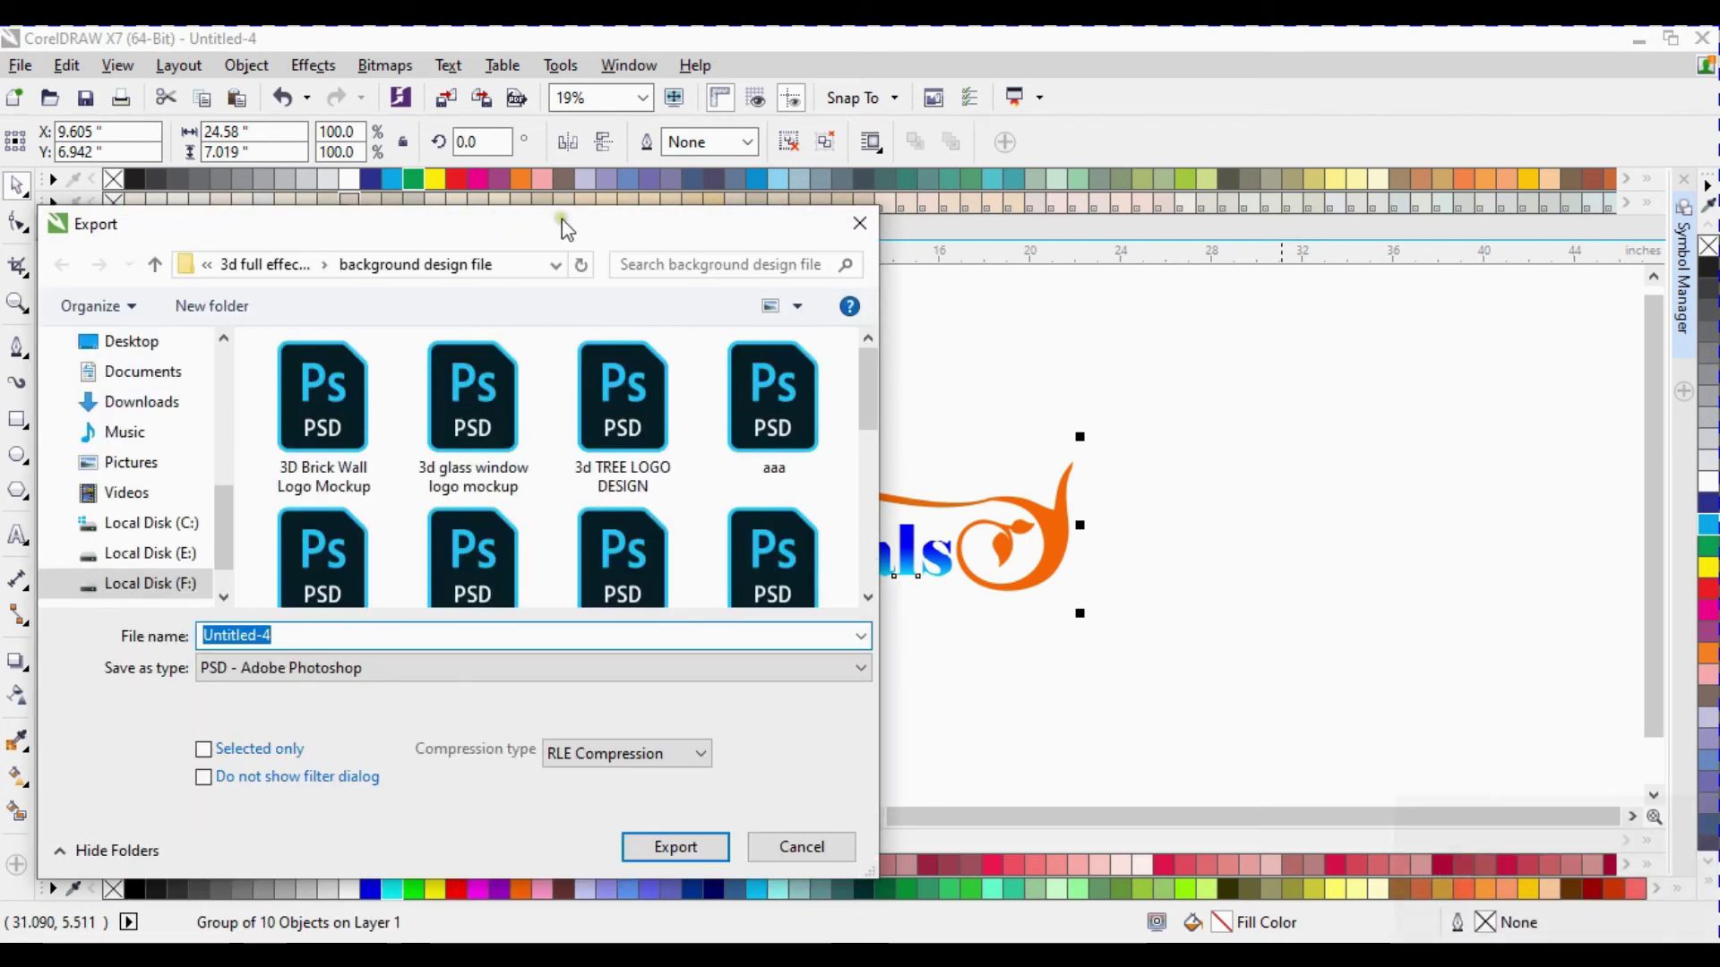
left_click_drag(310, 634, 183, 660)
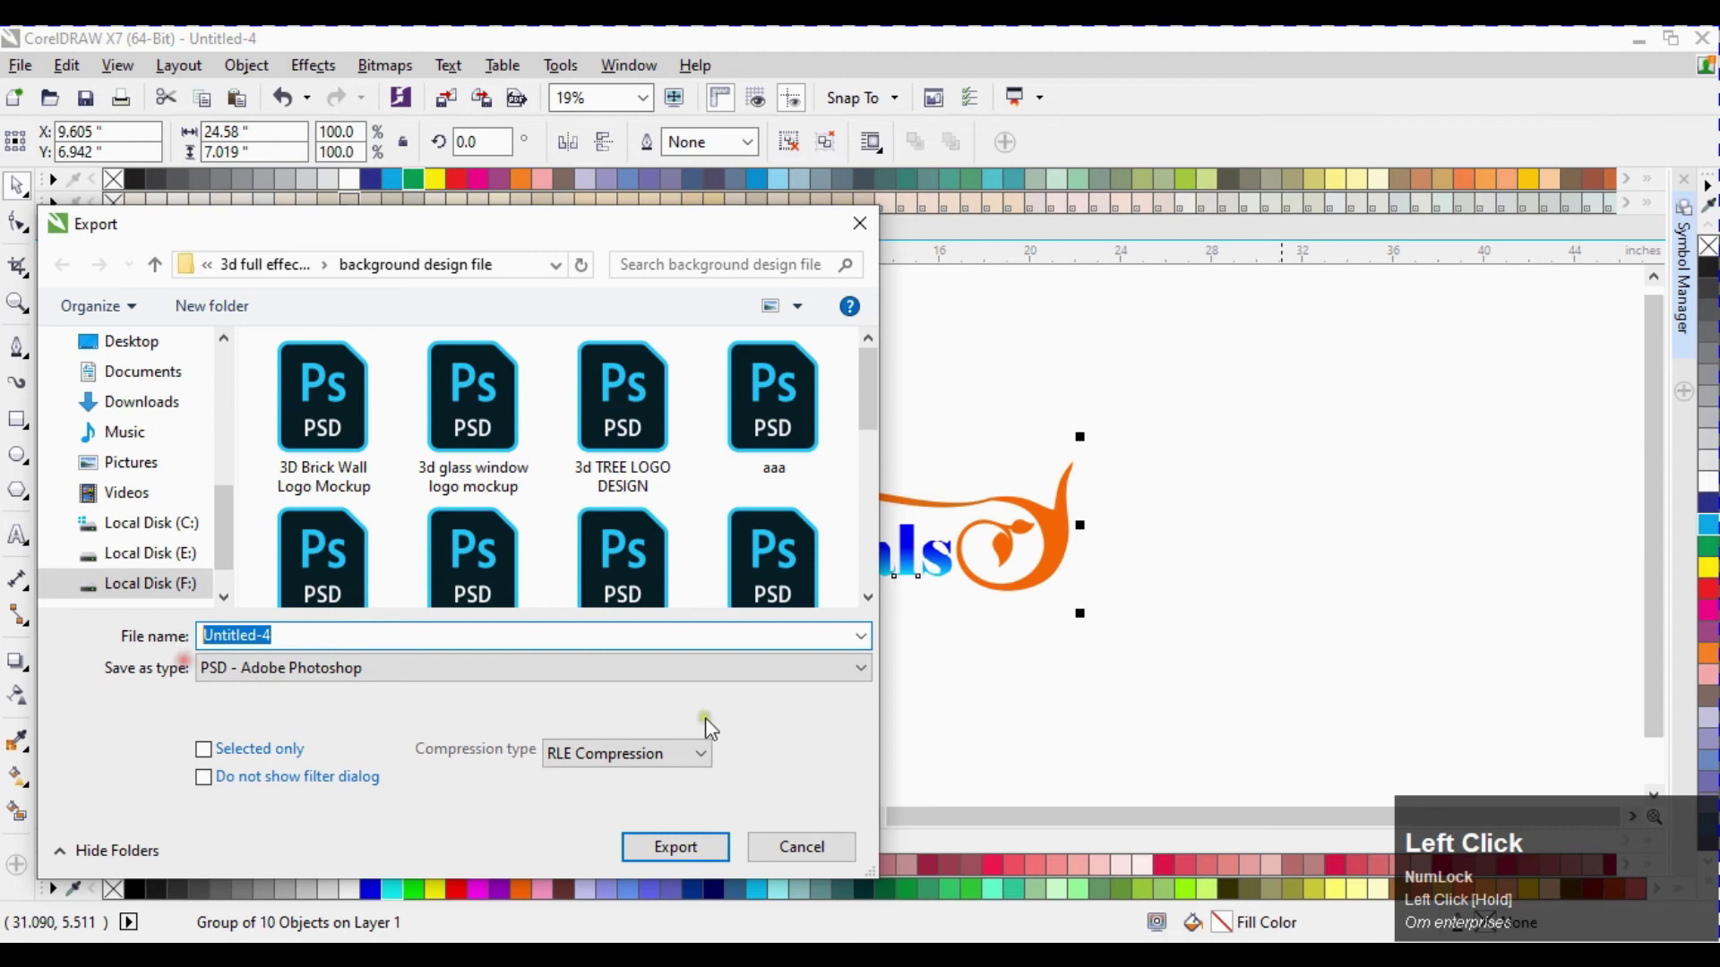
type("na")
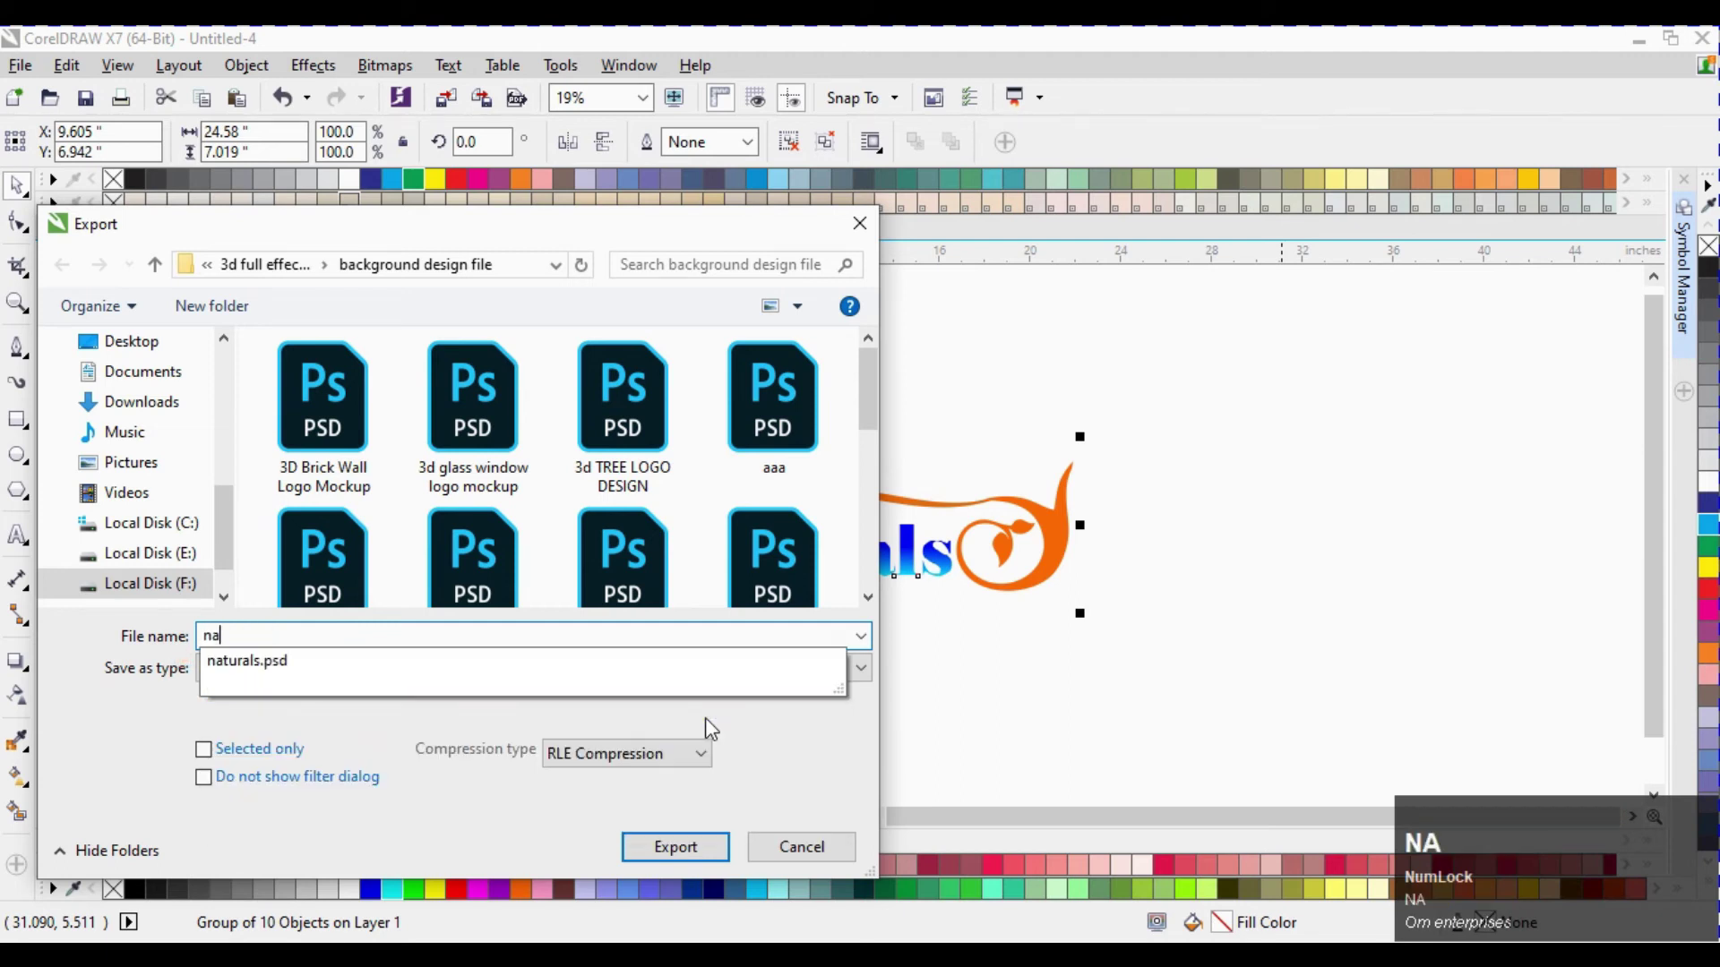
type("turals 2")
key("Return")
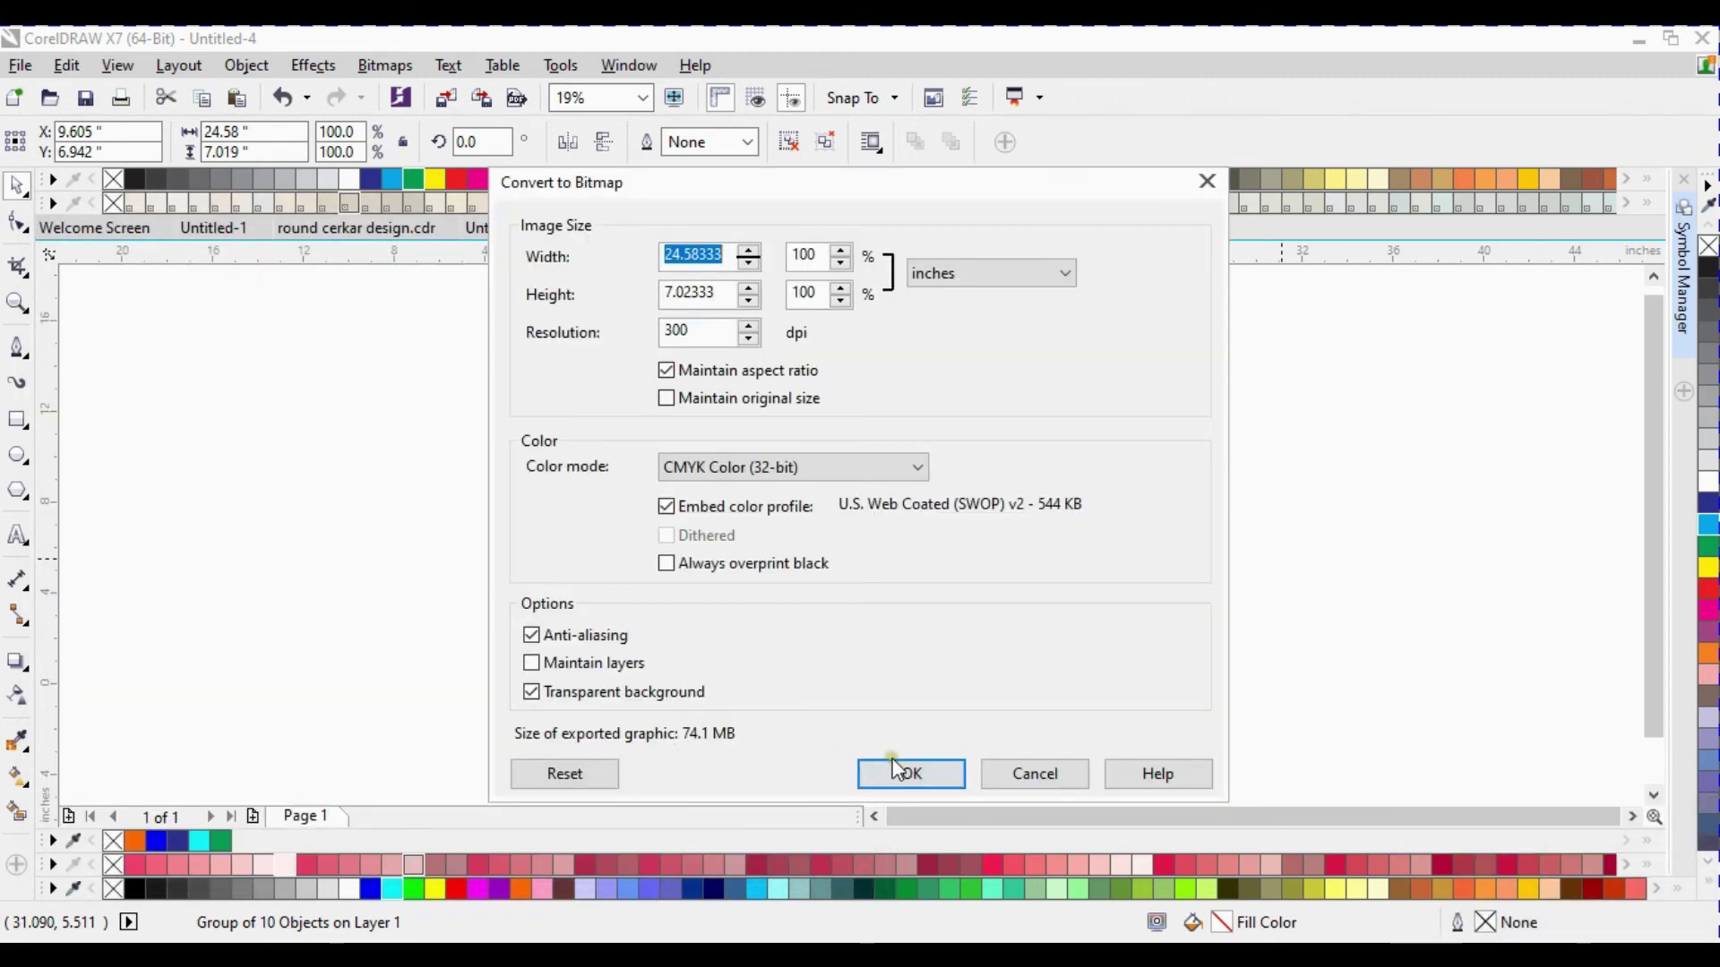
left_click(896, 771)
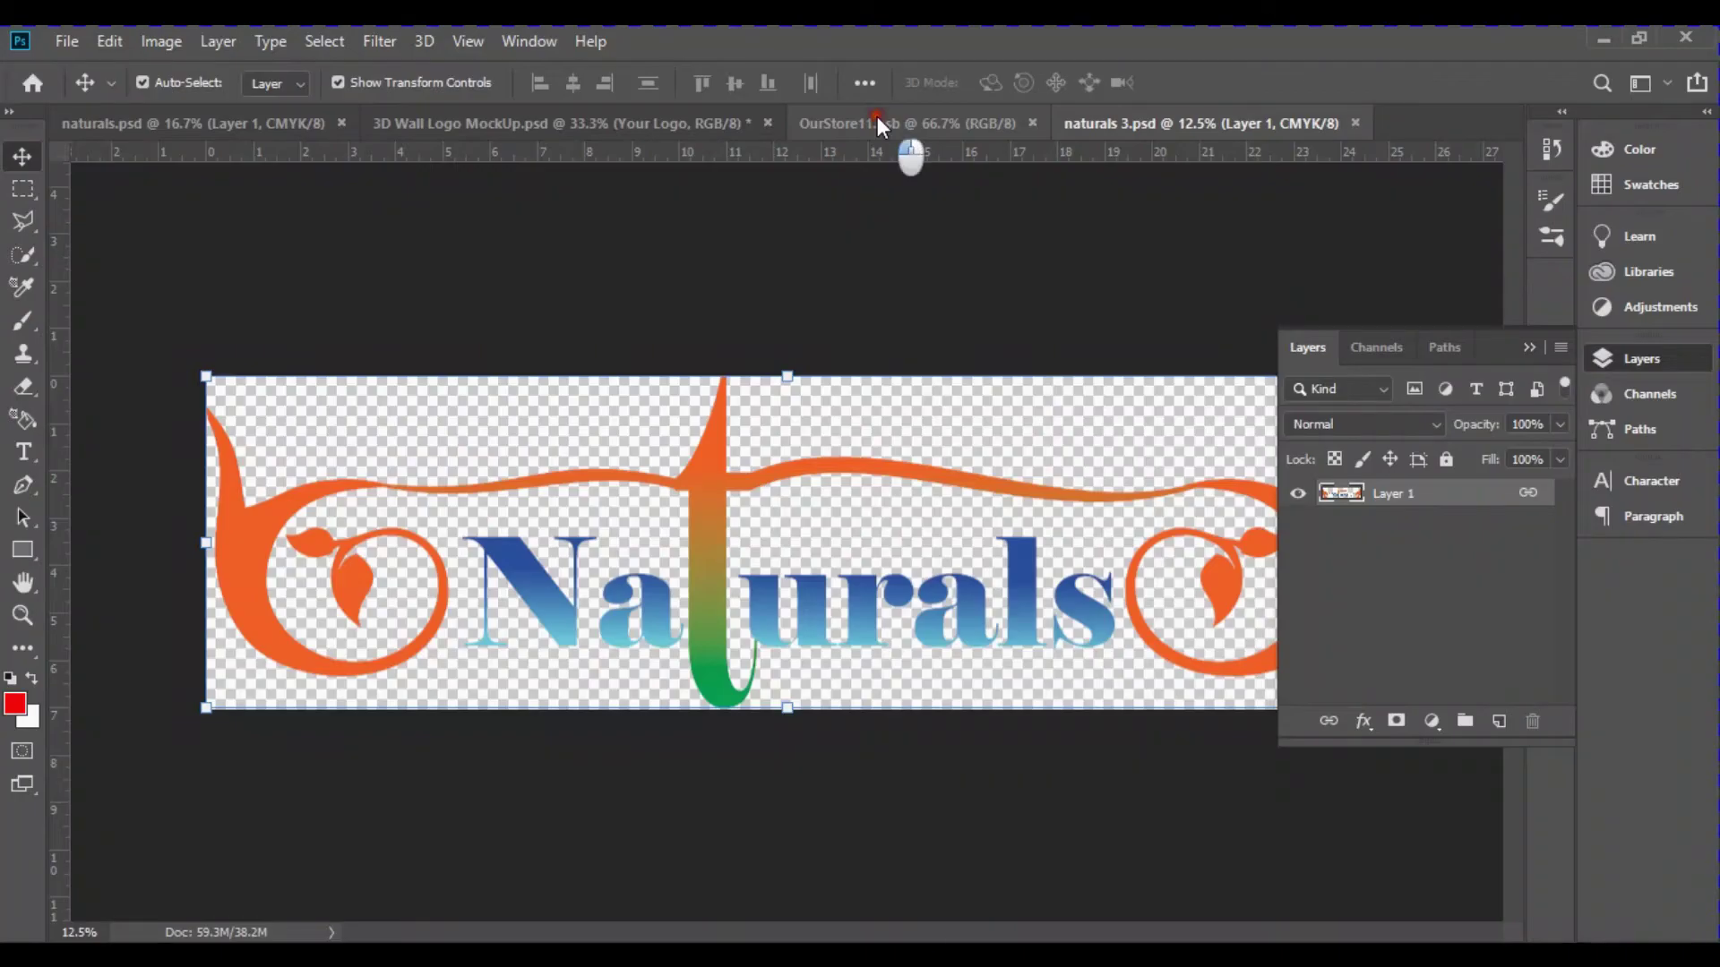
In Photoshop, copy the logo layer from naturals 3.psd into the OurStore11.psb document
left_click(878, 122)
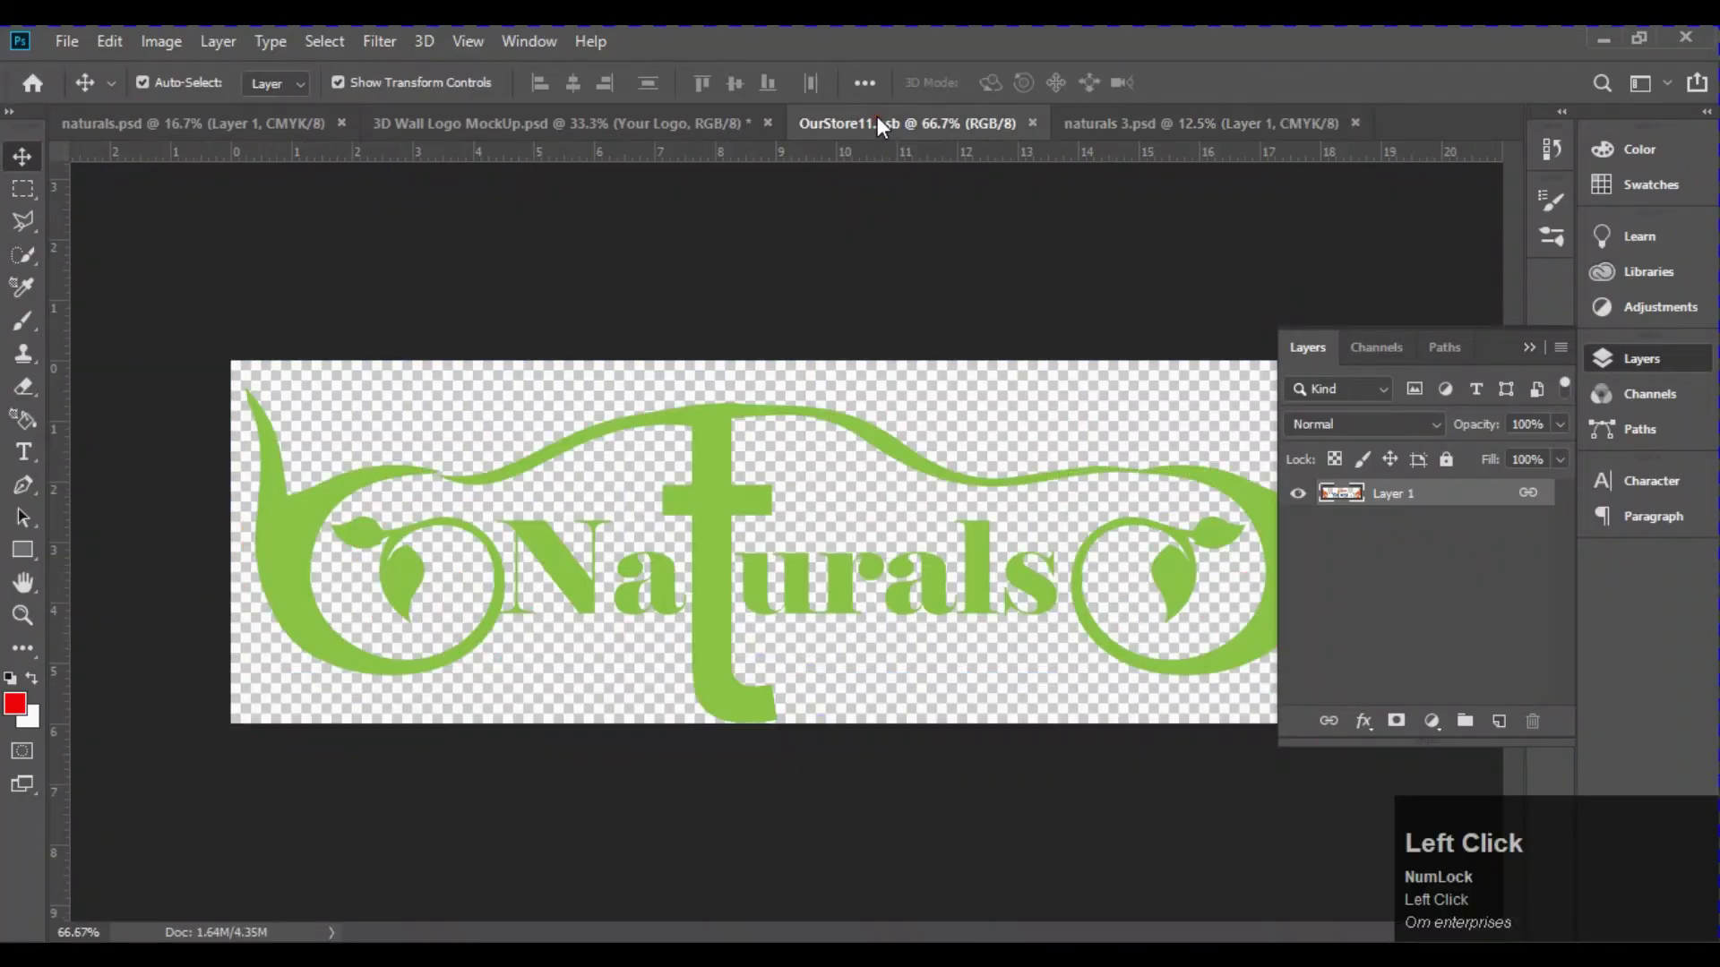
left_click(1116, 123)
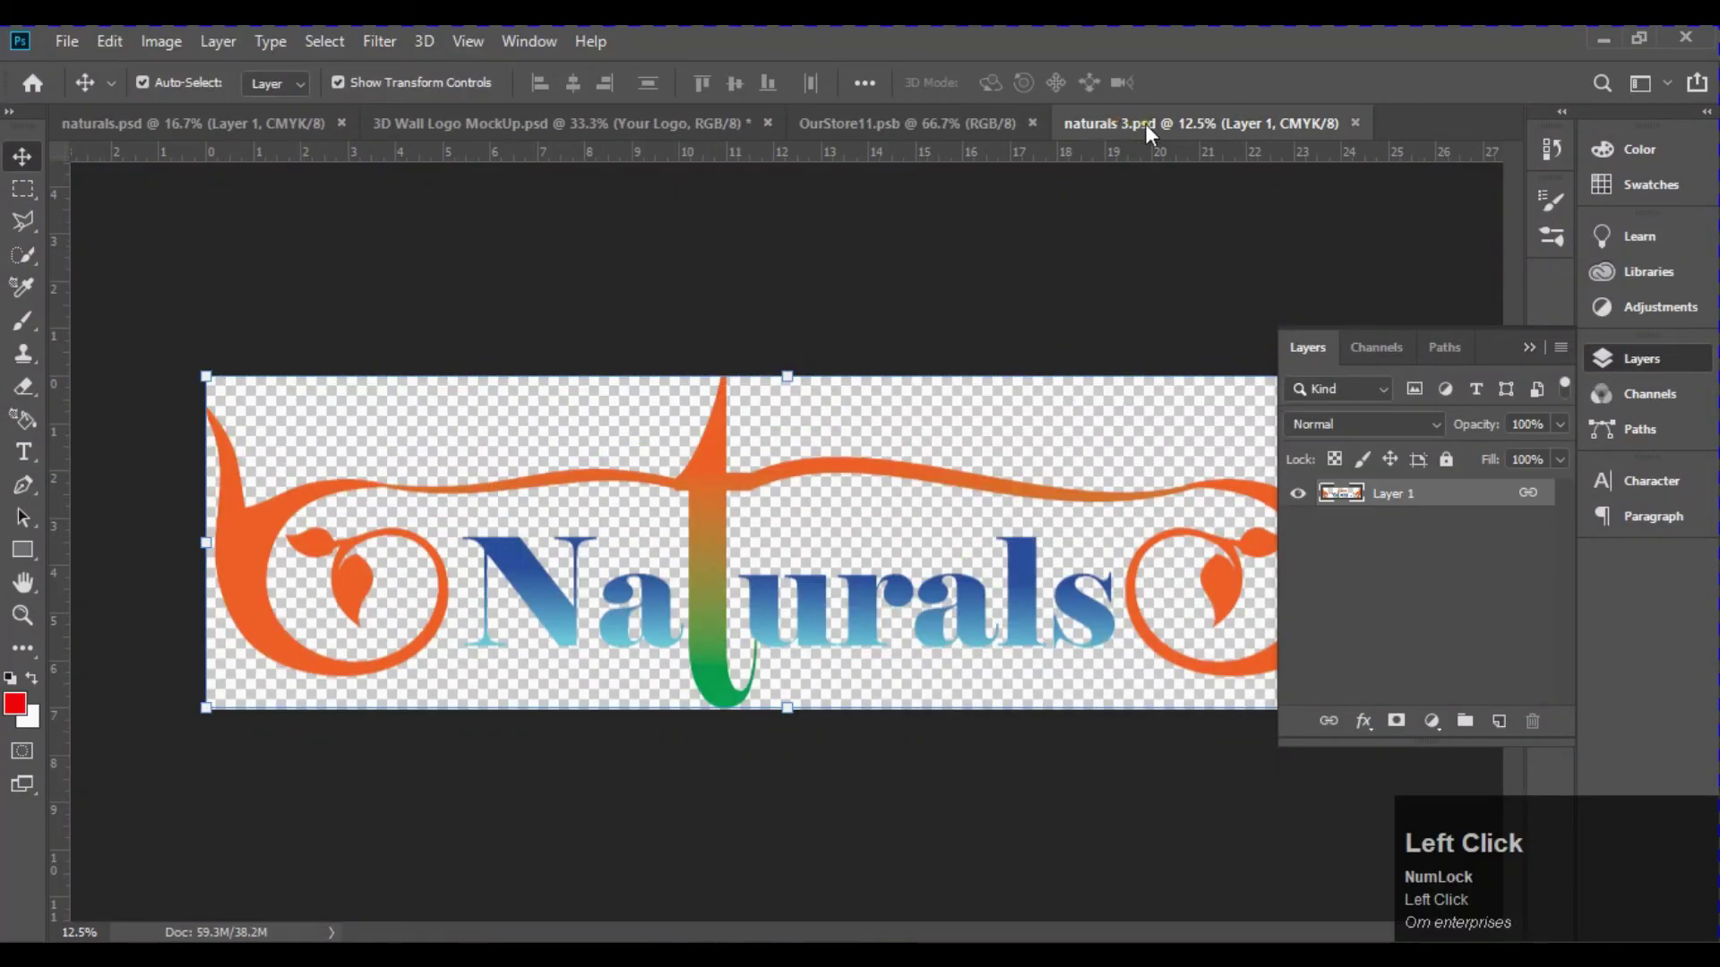
left_click_drag(815, 228, 824, 544)
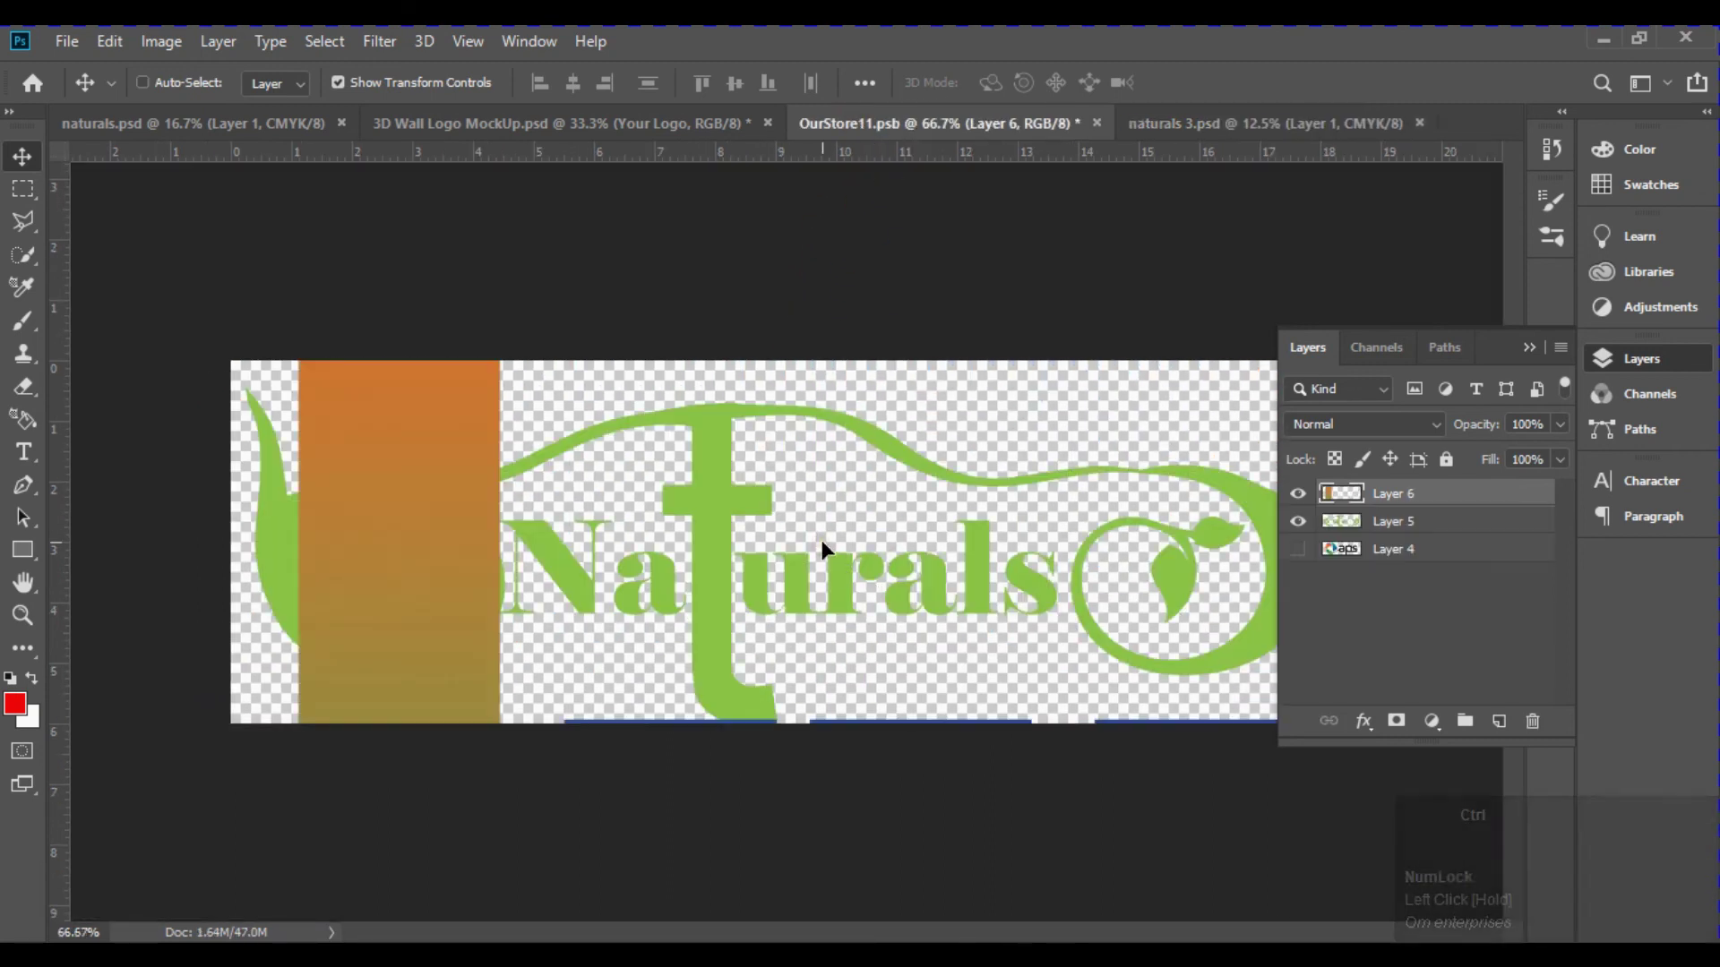
Scale the pasted logo layer to 16.46% and center it on the canvas at X 662 px, Y 216 px
key("ctrl+0")
left_click_drag(101, 338, 871, 565)
left_click_drag(1101, 666, 593, 571)
left_click_drag(973, 470, 587, 524)
left_click_drag(504, 609, 822, 552)
left_click(1208, 83)
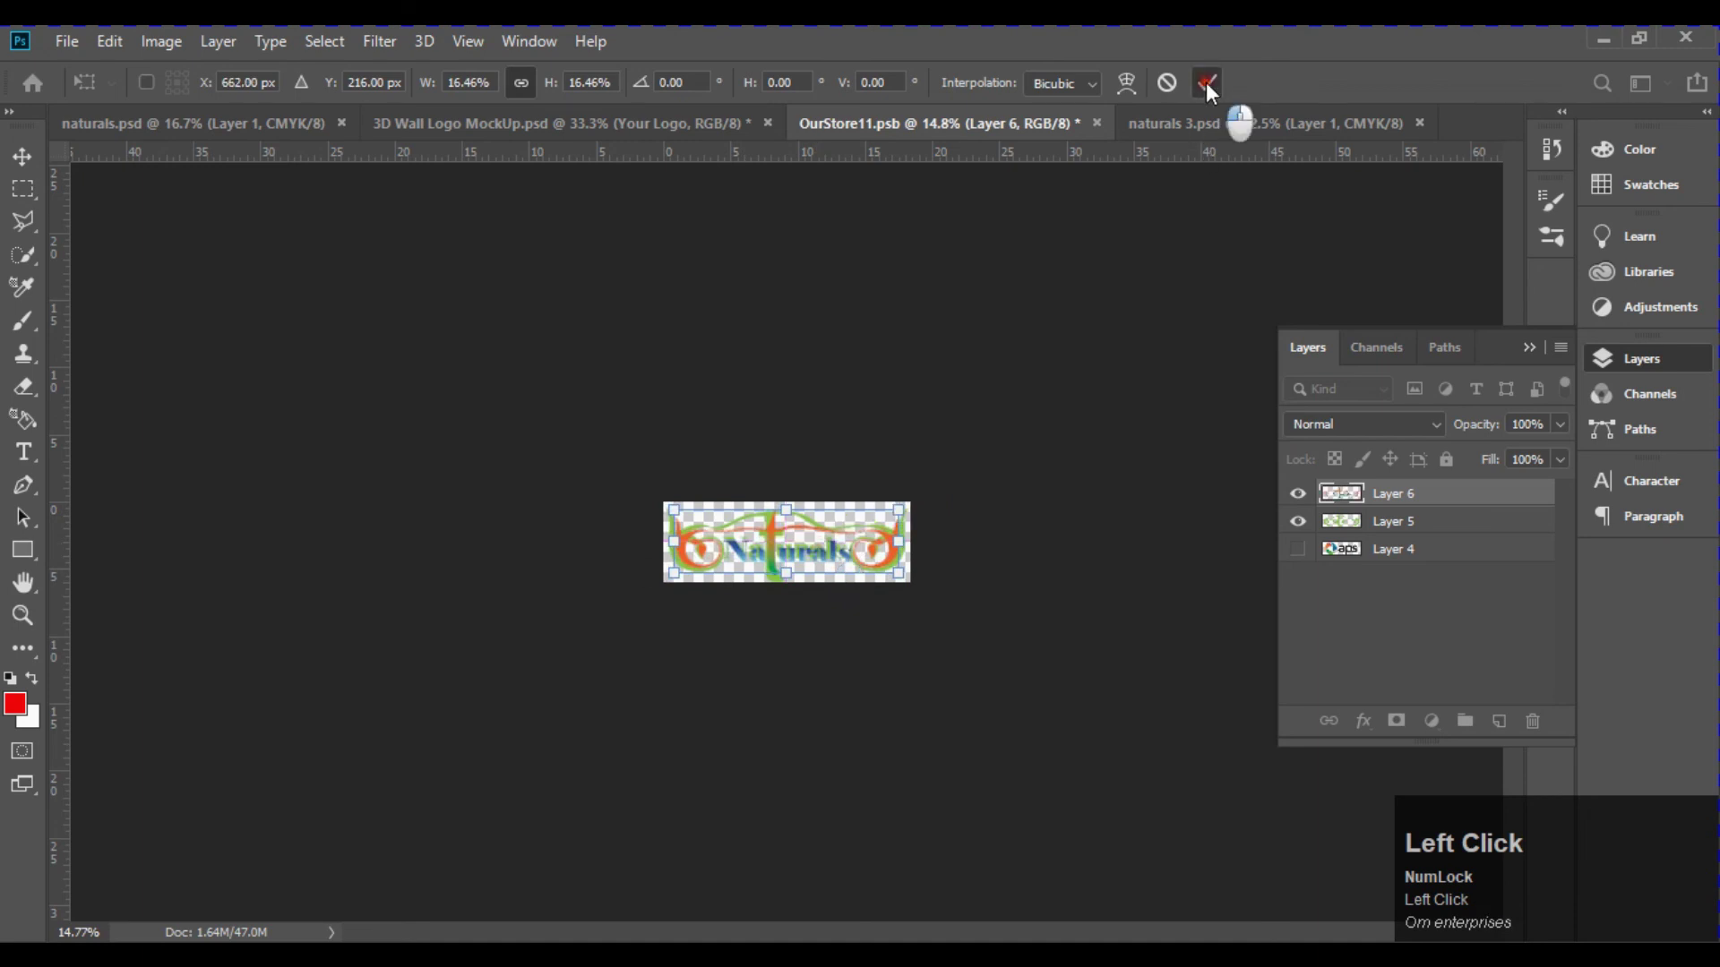
left_click(965, 506)
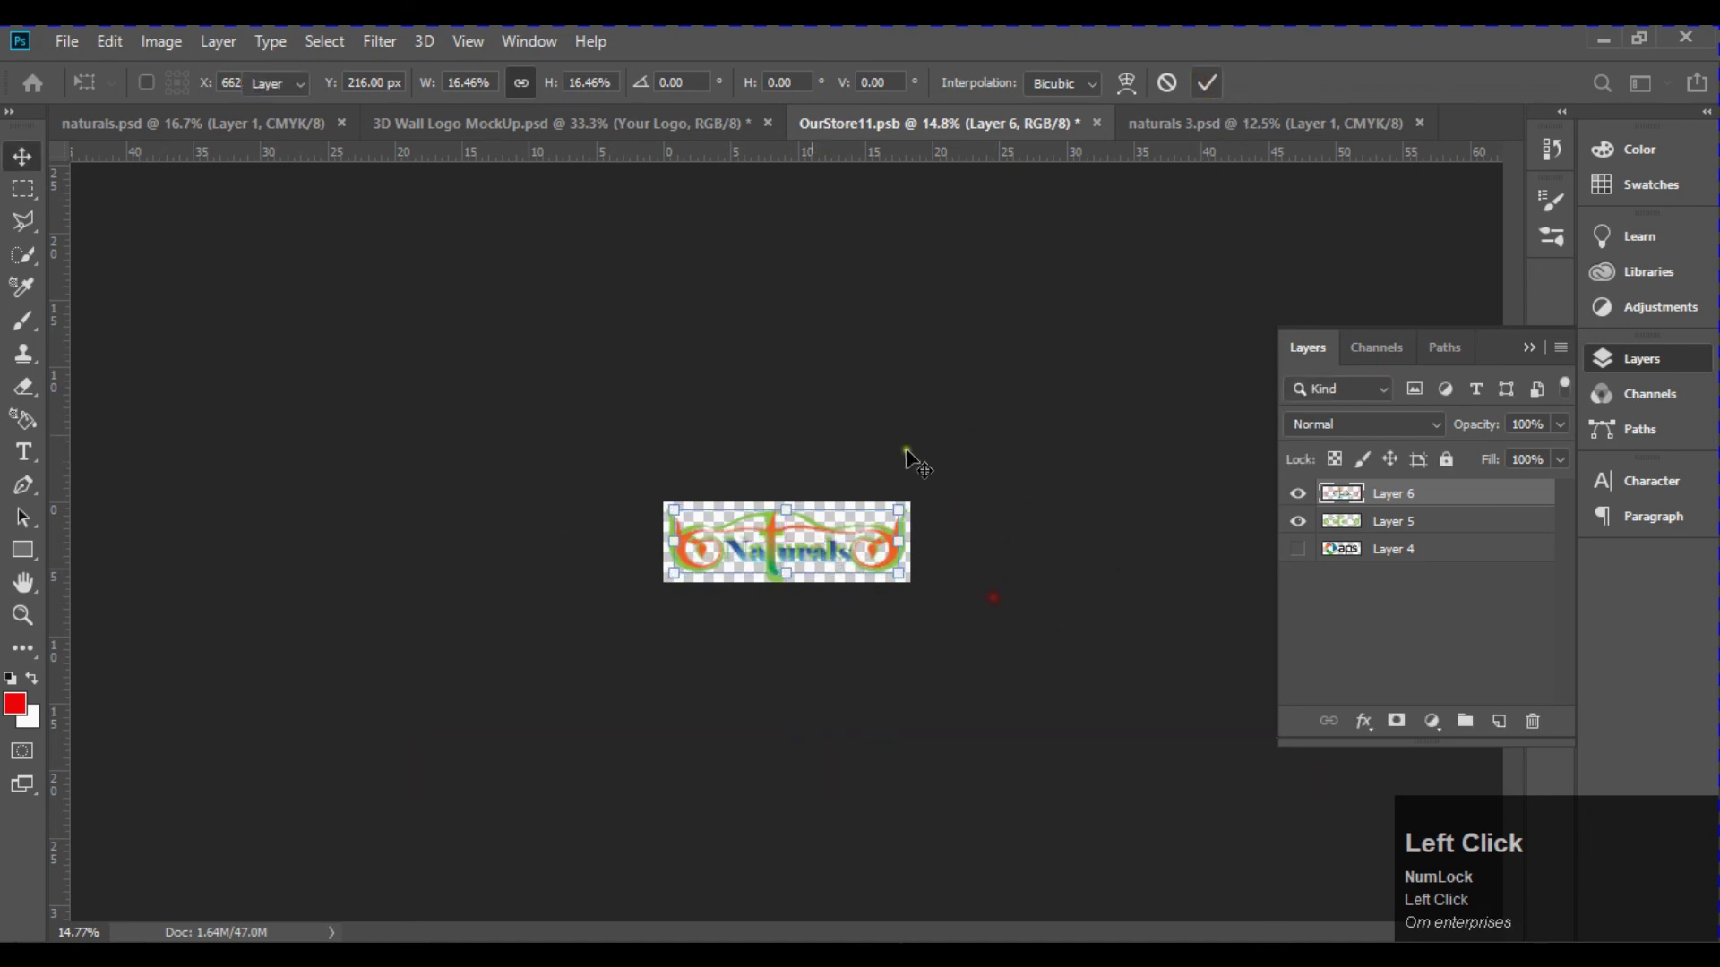
key("ctrl+0")
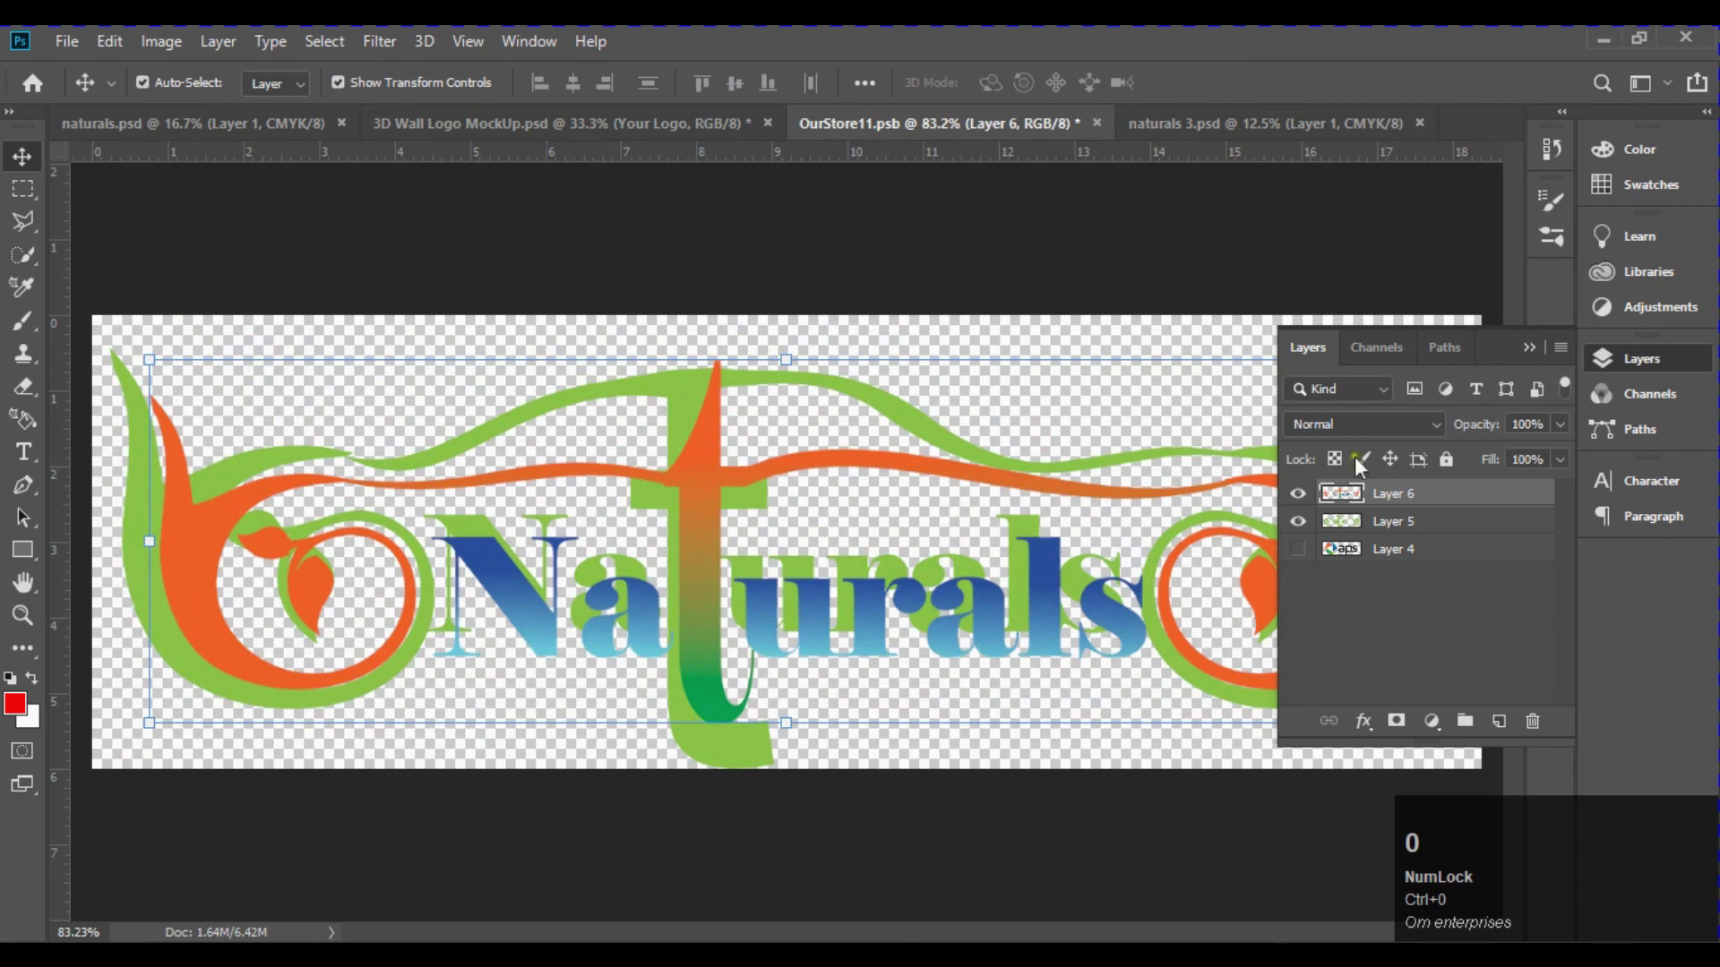
Hide Layer 5 and enlarge the new logo layer to 103.29%, positioned at about X 642 px, Y 210 px
left_click(1297, 523)
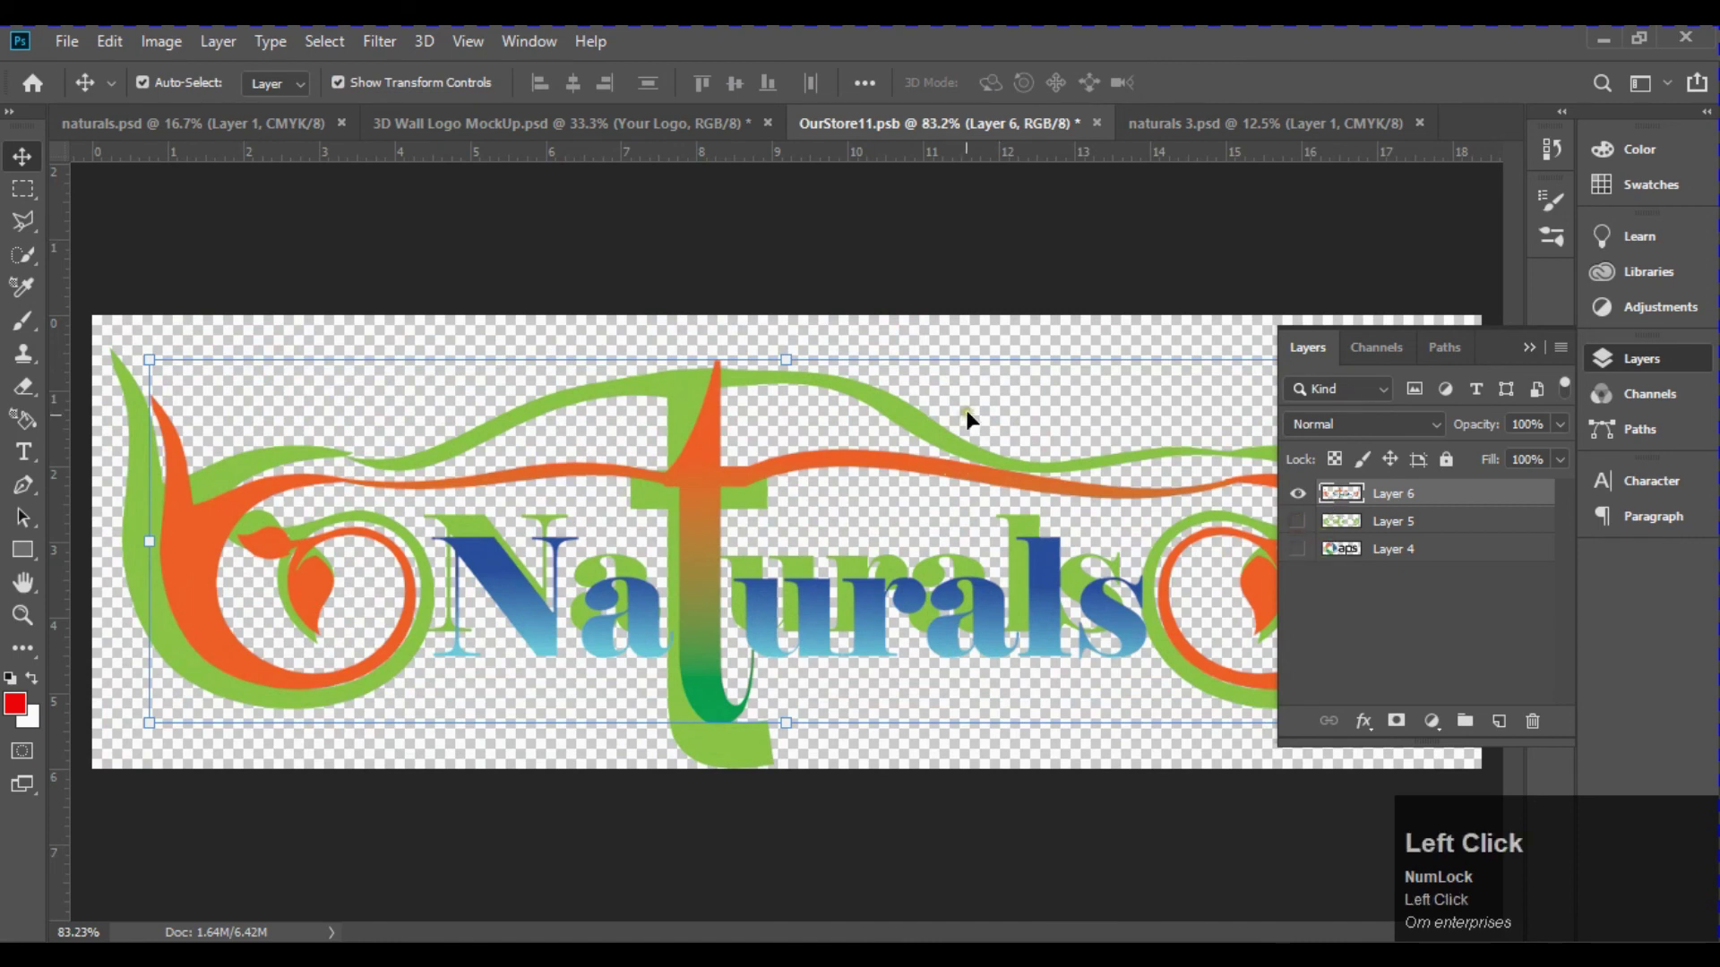
left_click_drag(149, 360, 108, 331)
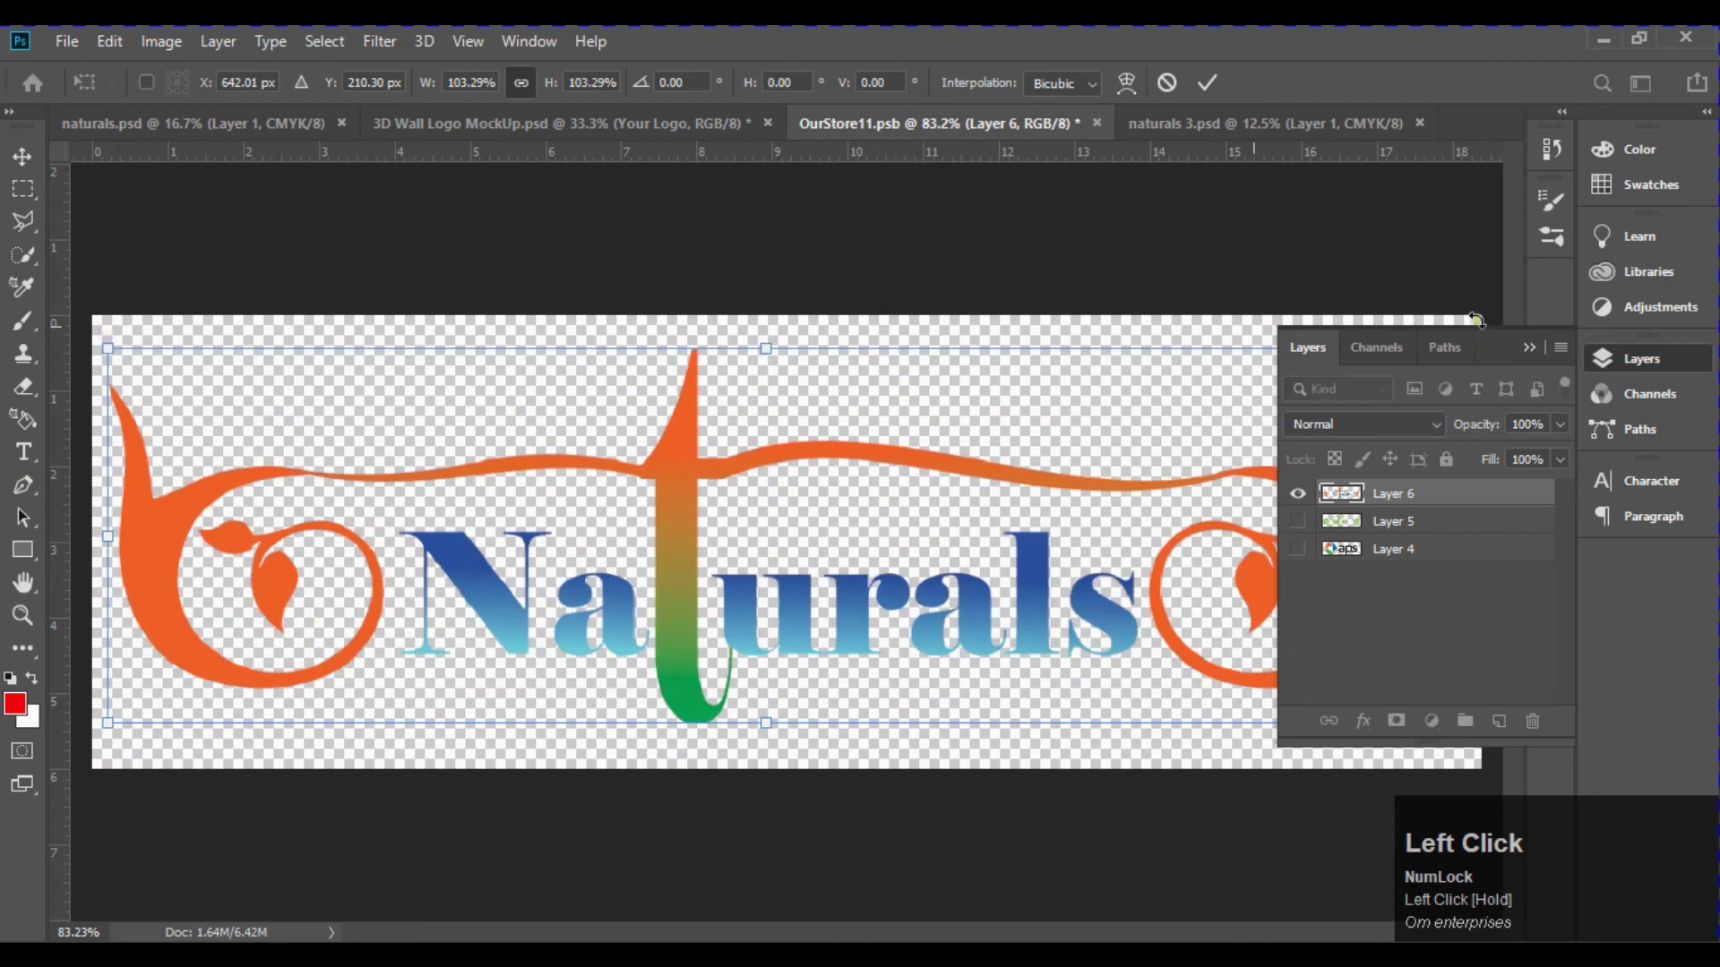
left_click(1220, 81)
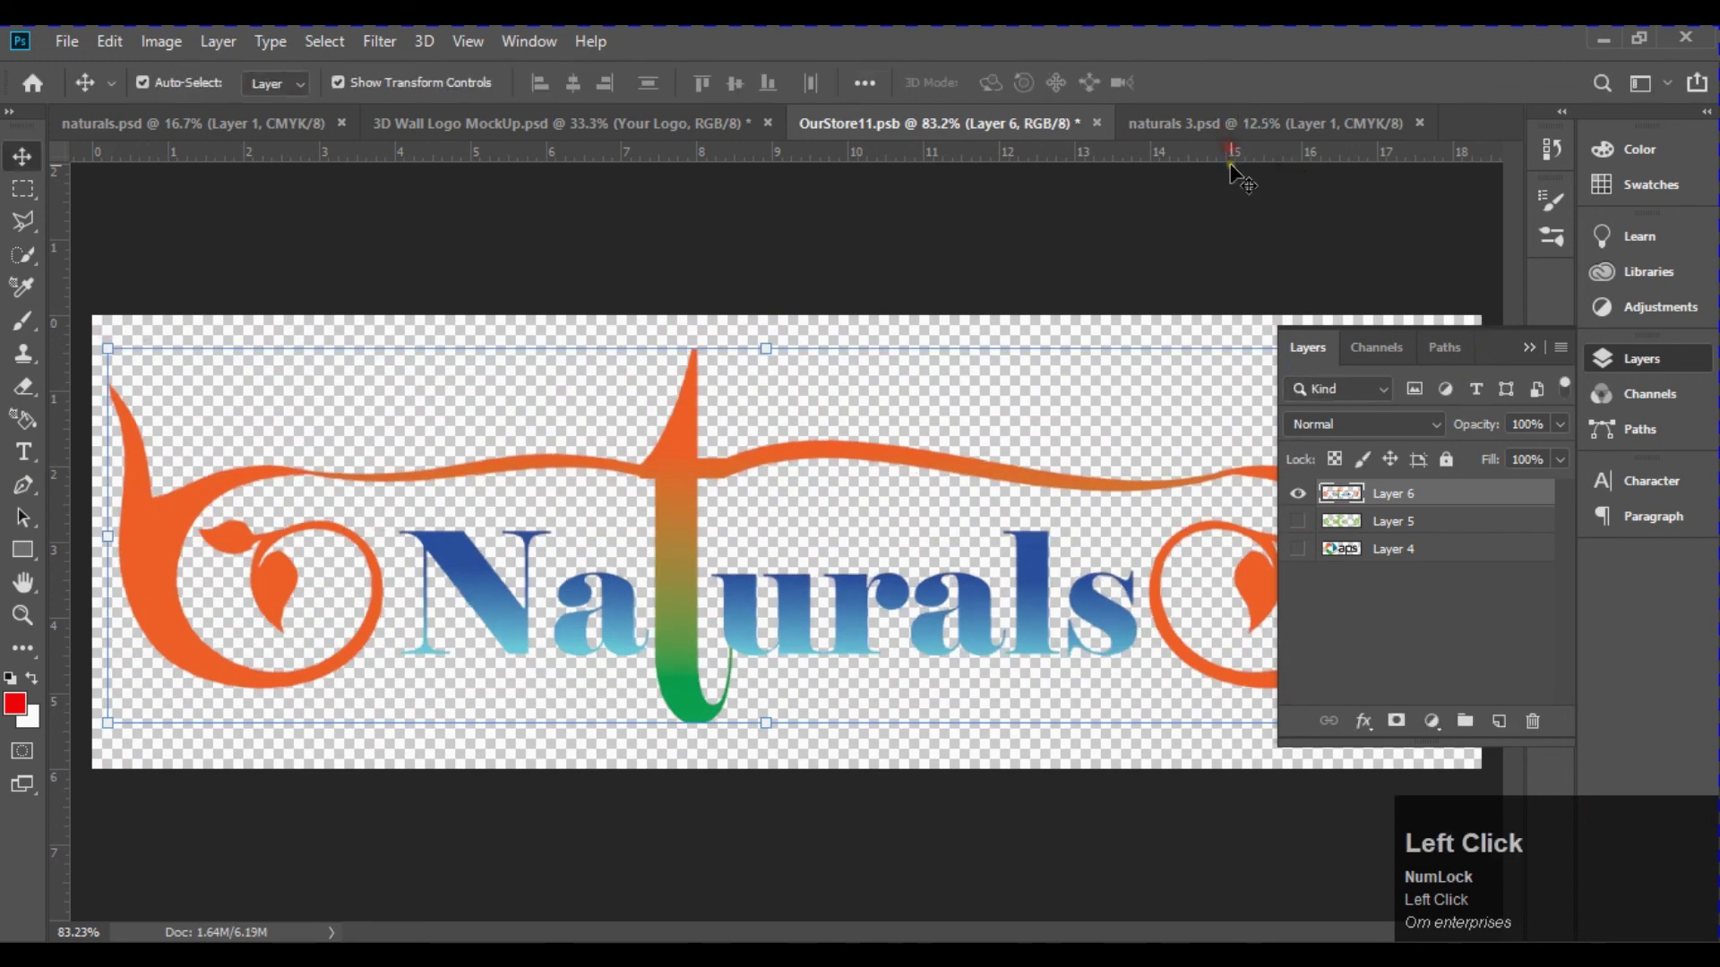
Close OurStore11.psb with its changes saved and return to the 3D Wall Logo MockUp.psd document
left_click(1095, 123)
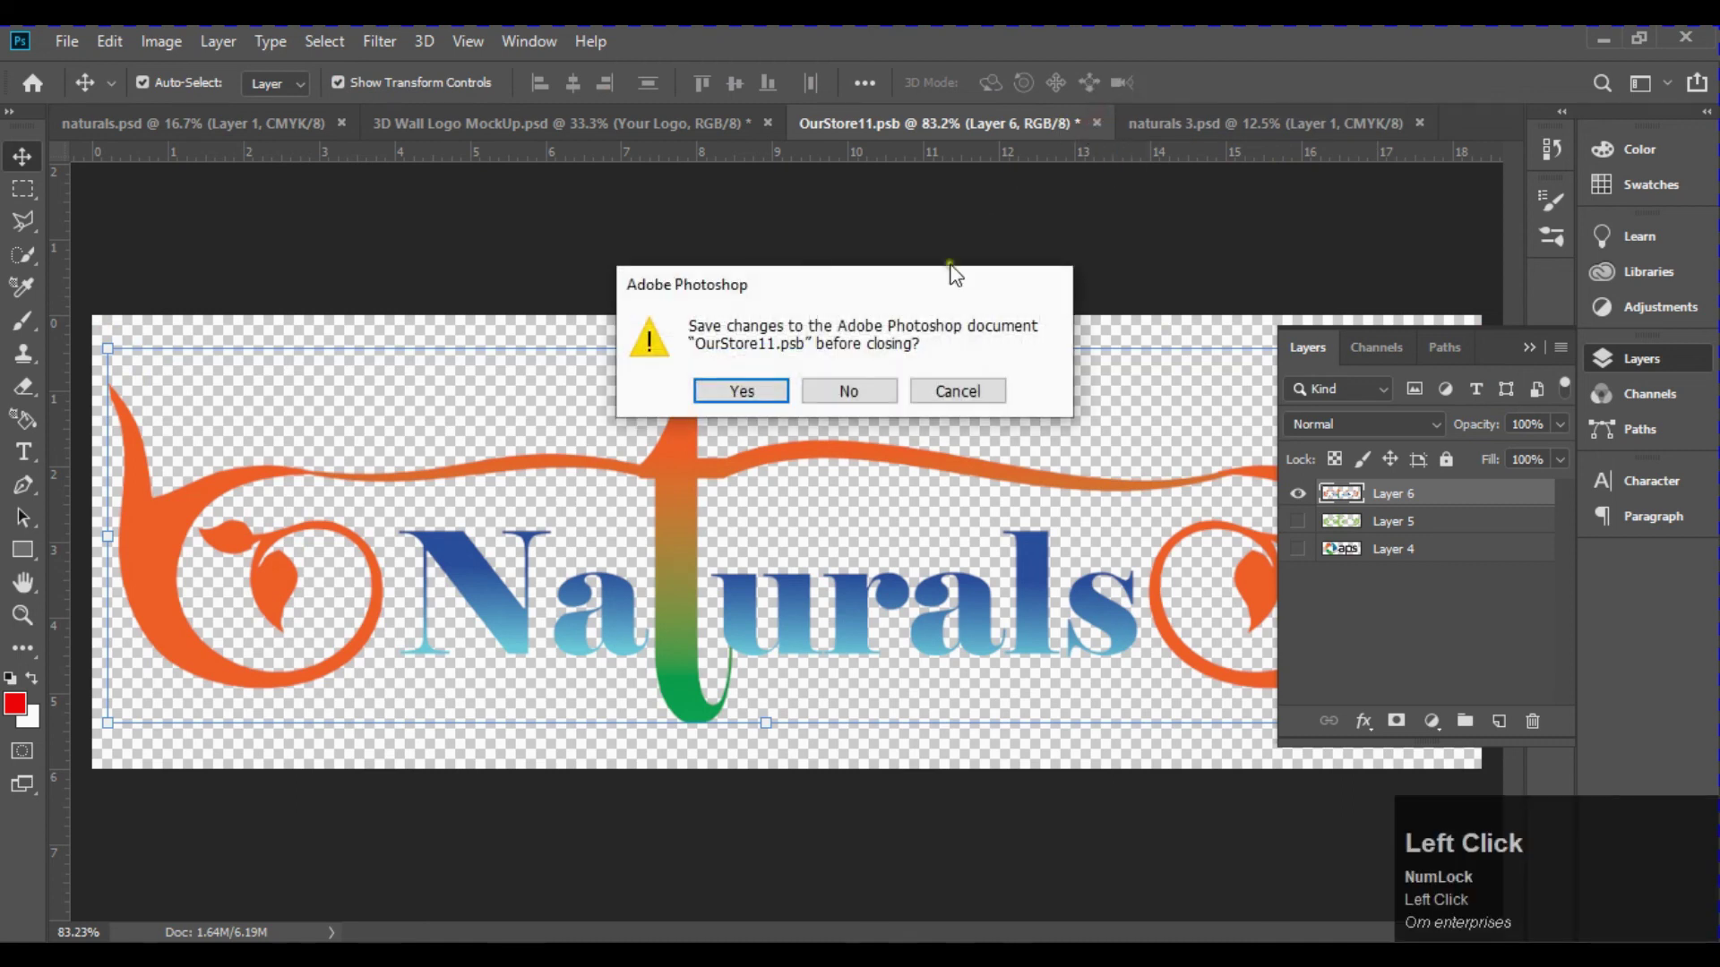
left_click(757, 391)
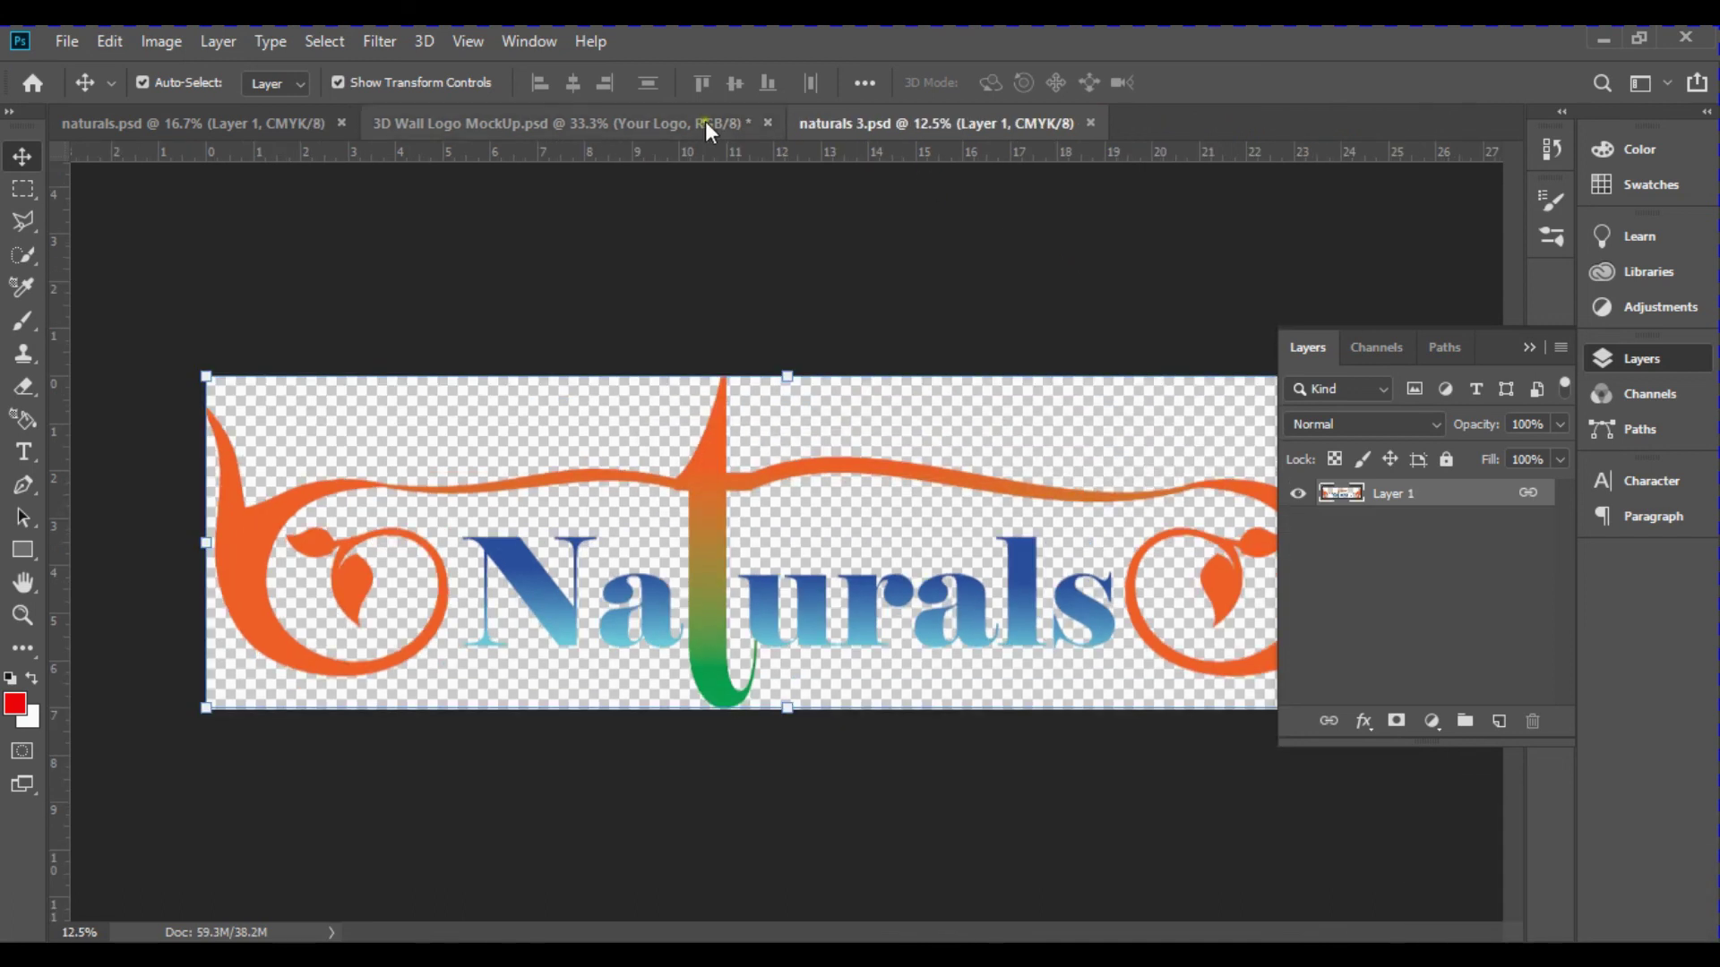
left_click(699, 121)
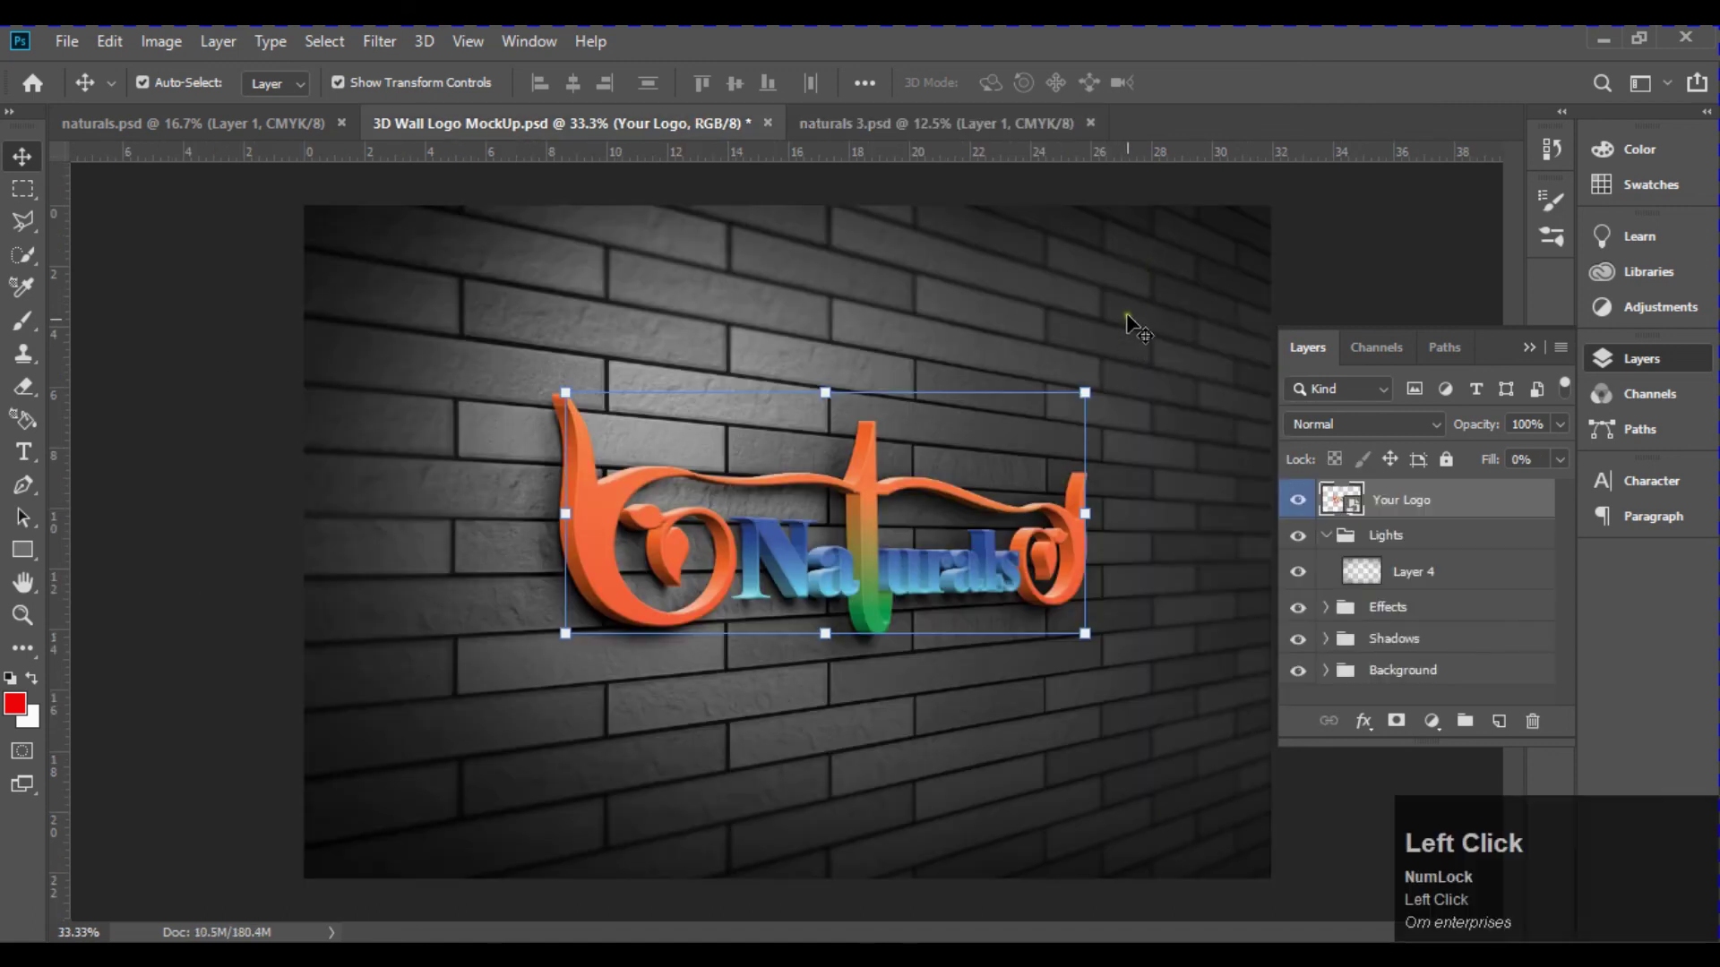
Examine the 3D Naturals logo on the brick wall mockup up close
left_click(1126, 313)
key("ctrl+t")
scroll(578, 502, "up", 3)
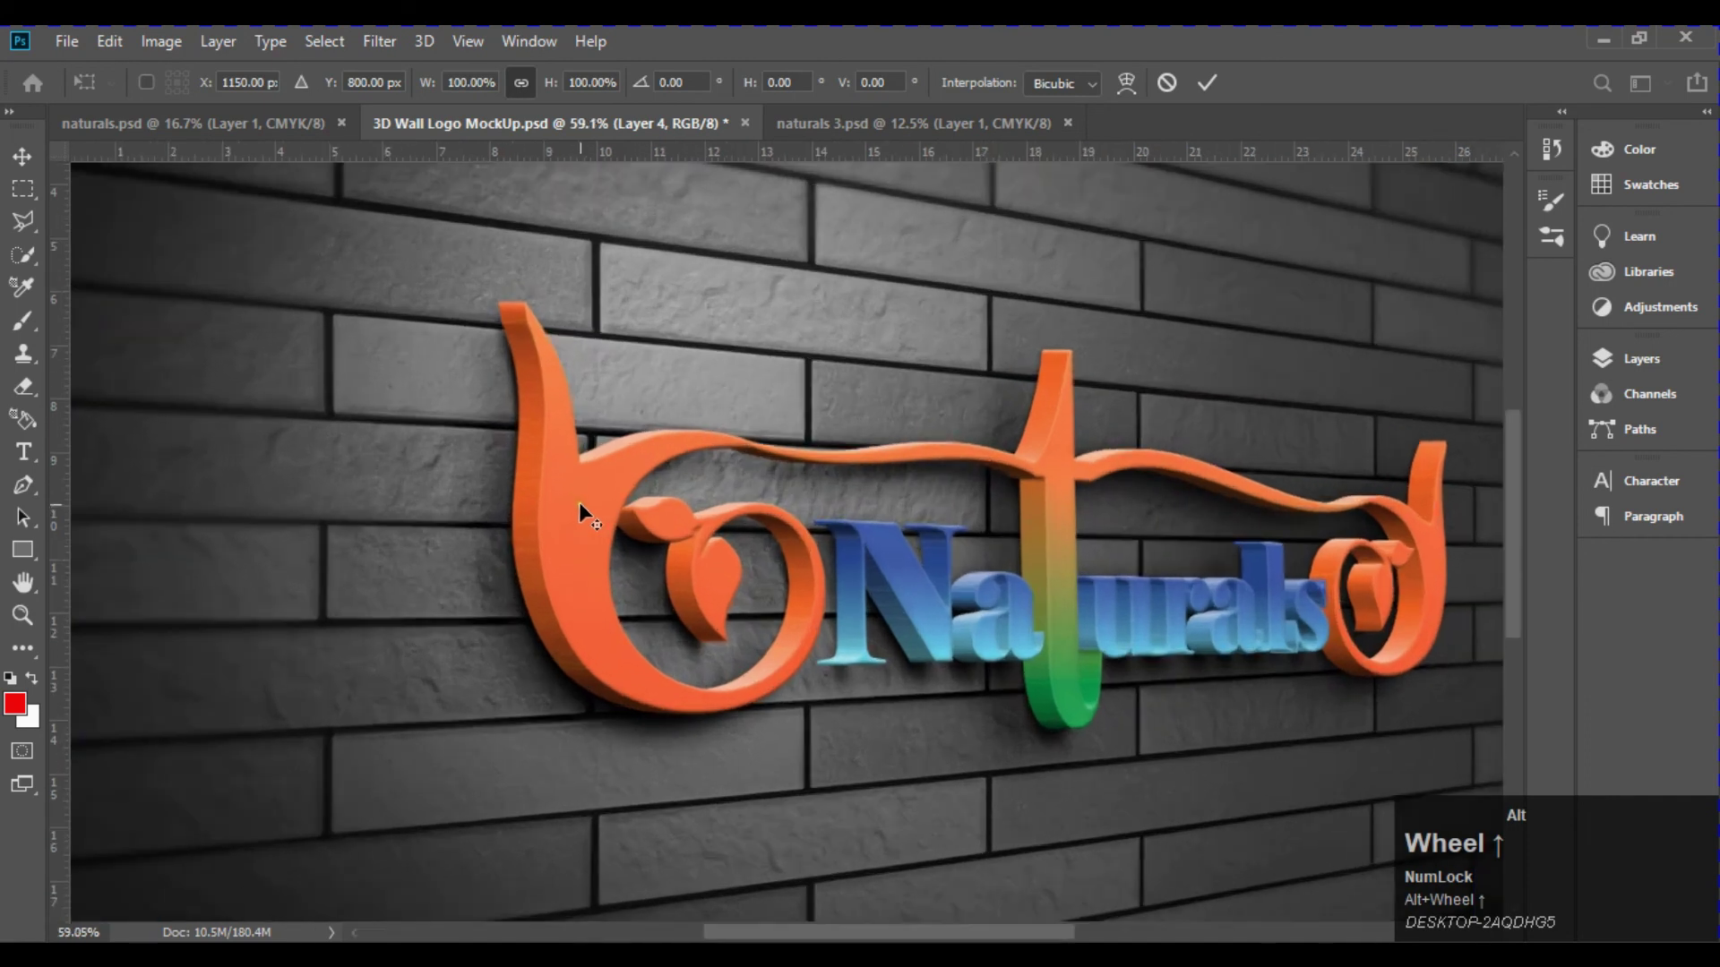
scroll(584, 500, "down", 1)
left_click(1443, 367)
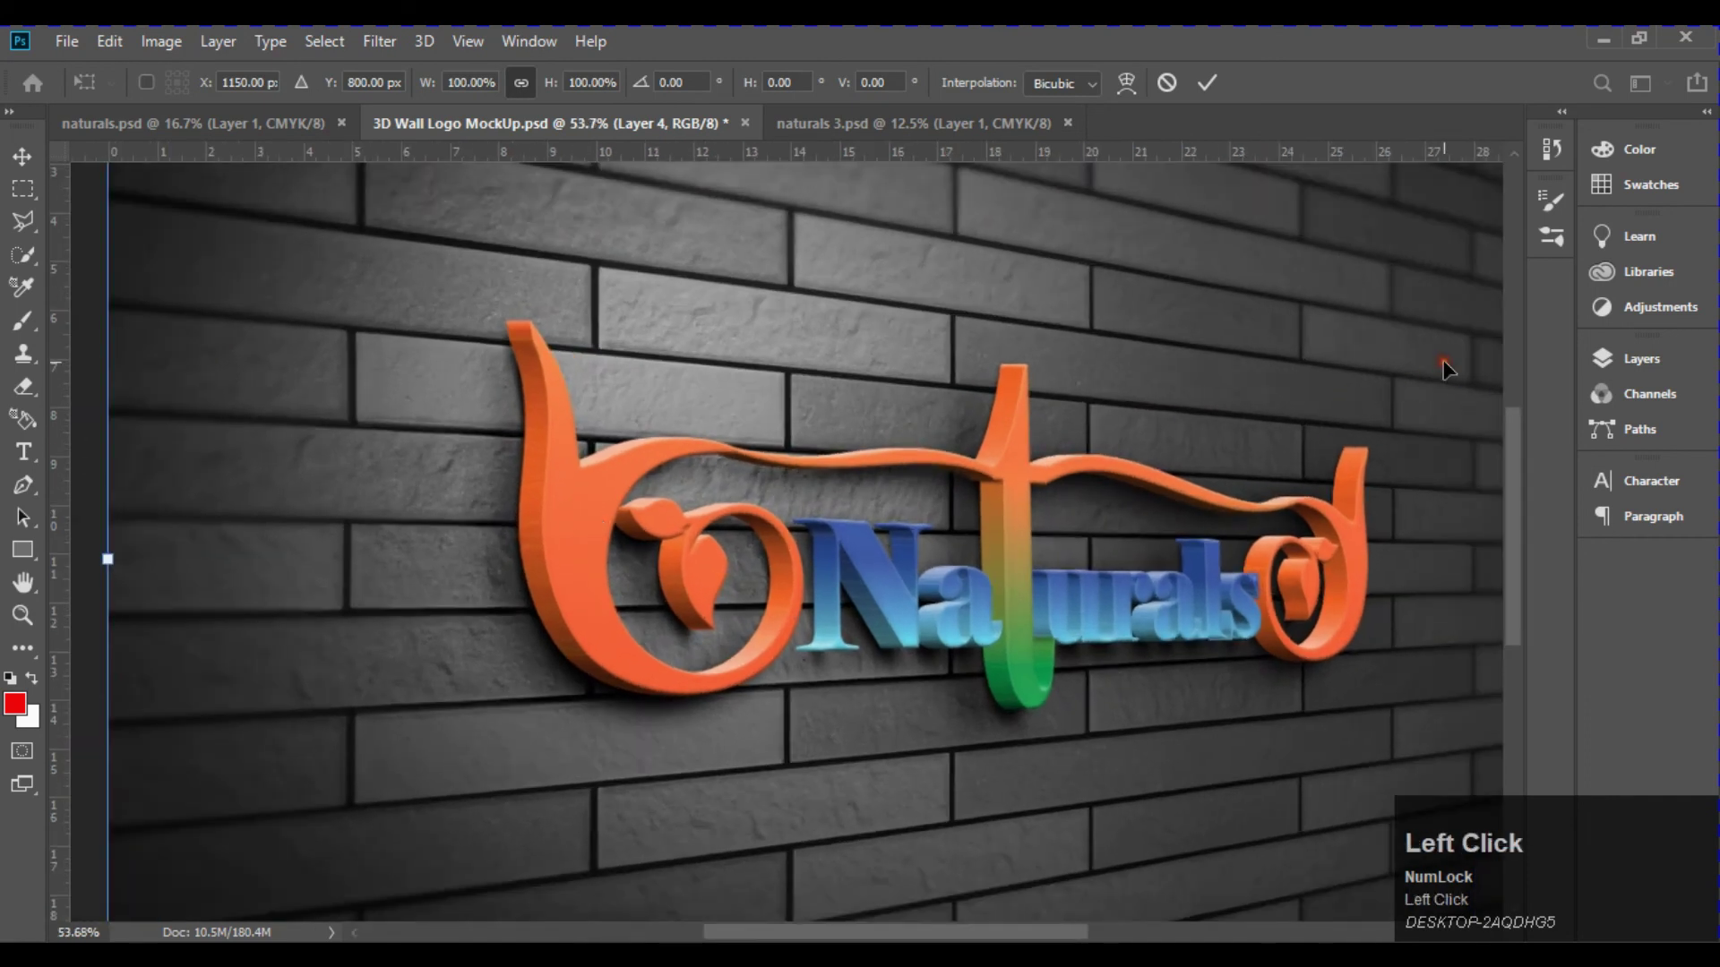